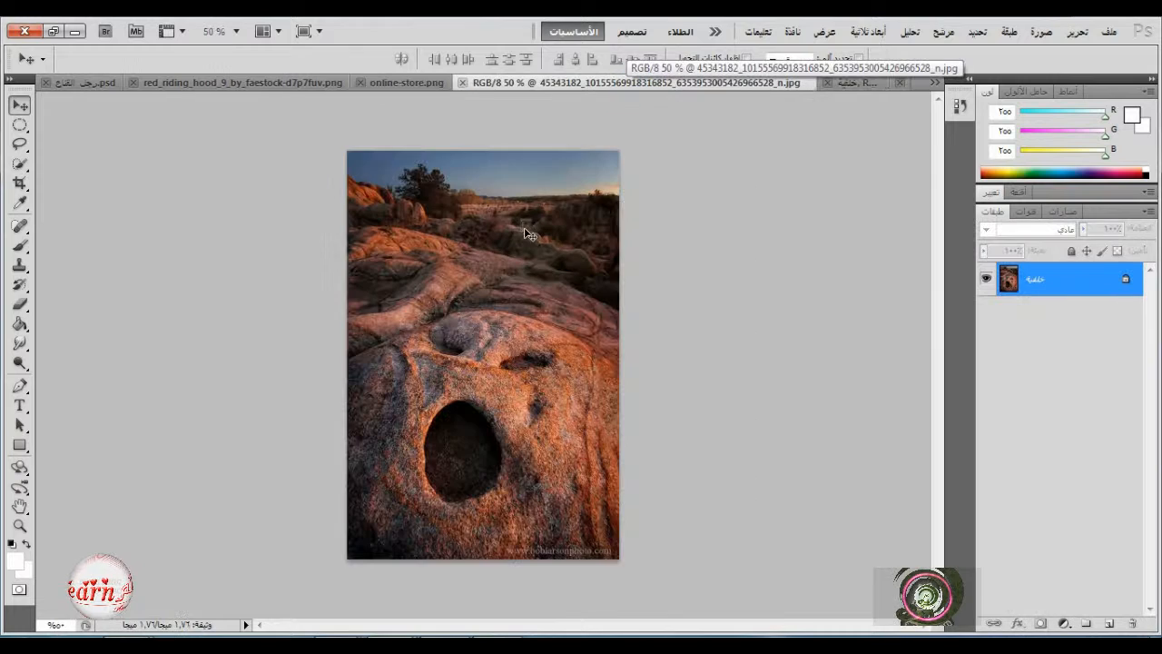
- Copy the rock landscape photo into the رجل القناع document and stretch it across the lower canvas to about 306% width and 111% height
left_click_drag(293, 204, 431, 301)
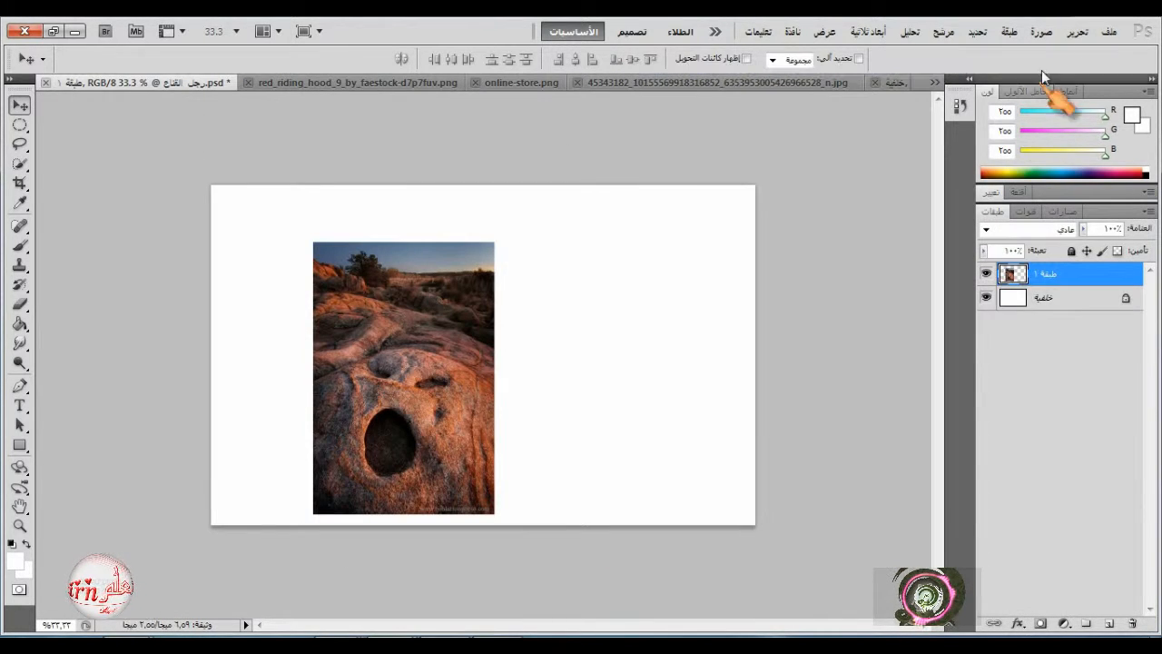
left_click(1109, 35)
mouse_move(1077, 32)
left_click(1044, 346)
left_click_drag(498, 378, 765, 379)
left_click_drag(313, 377, 210, 379)
left_click_drag(488, 514, 488, 541)
left_click_drag(511, 428, 500, 514)
left_click_drag(699, 434, 710, 433)
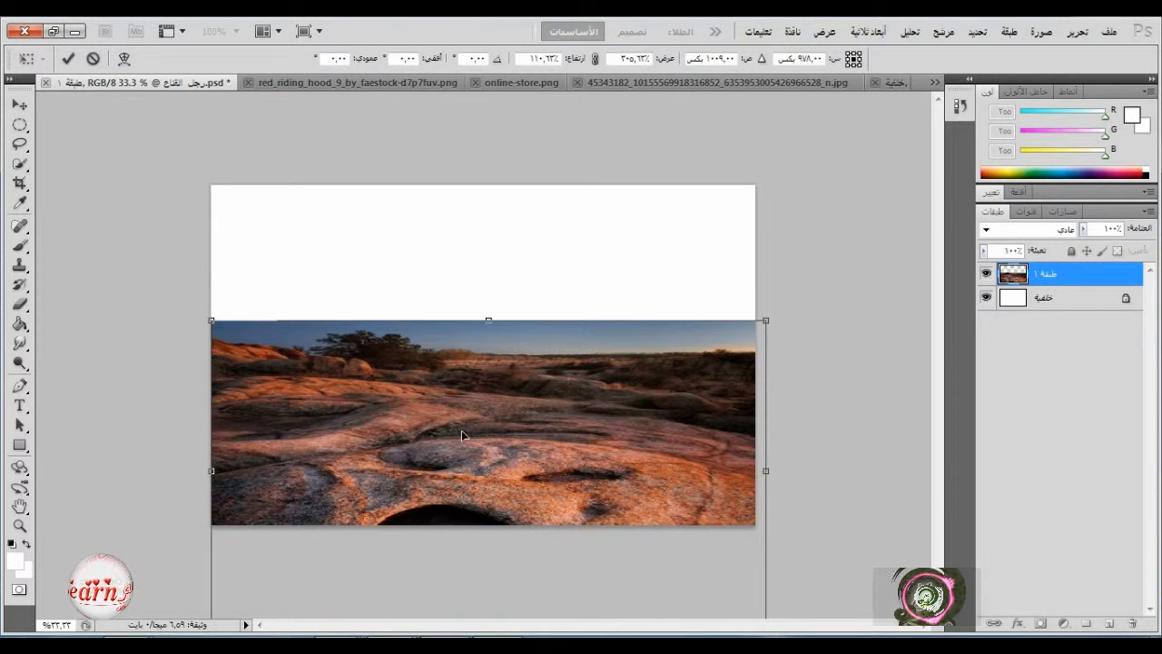
- Nudge the stretched rock landscape slightly to the left and apply the transformation
key("Left")
key("Left")
key("Left")
key("Left")
key("Left")
left_click(68, 58)
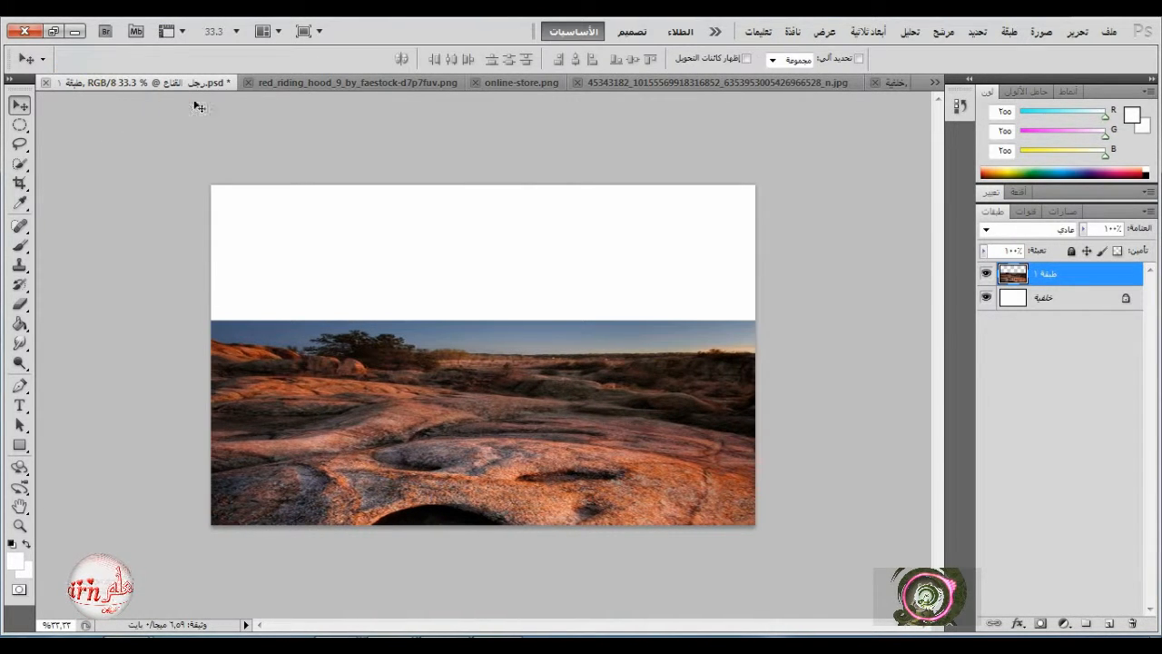
- Add a layer mask to the rock layer and hide its sky with a soft black 107 px brush at 82% flow
left_click(1041, 624)
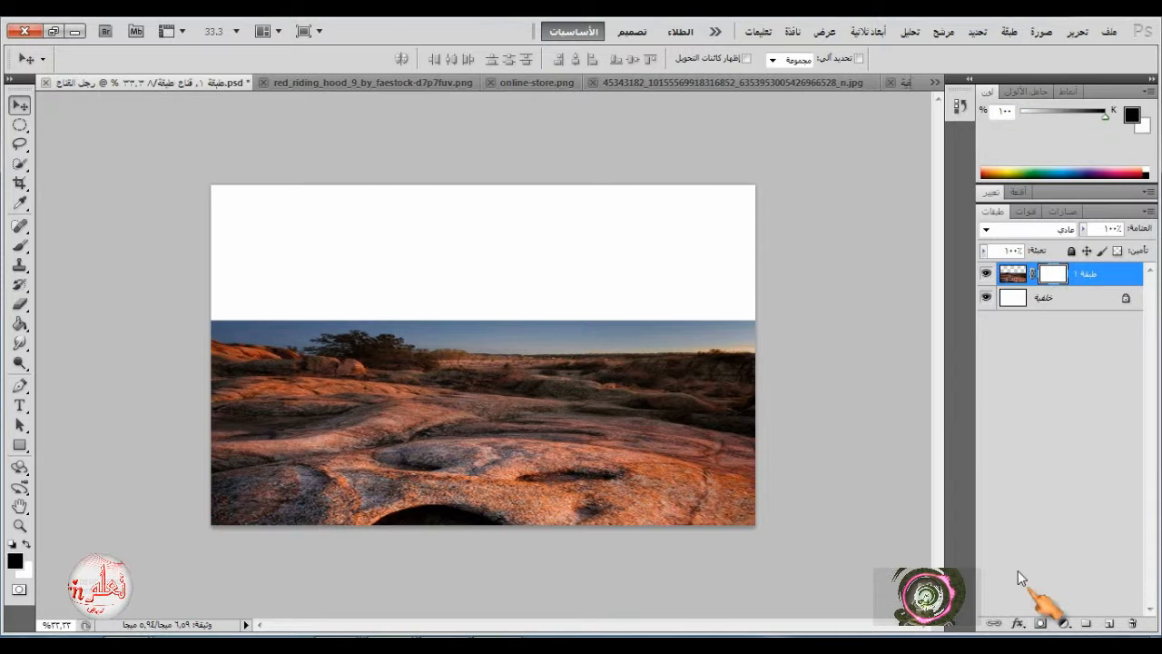
left_click(20, 245)
right_click(498, 262)
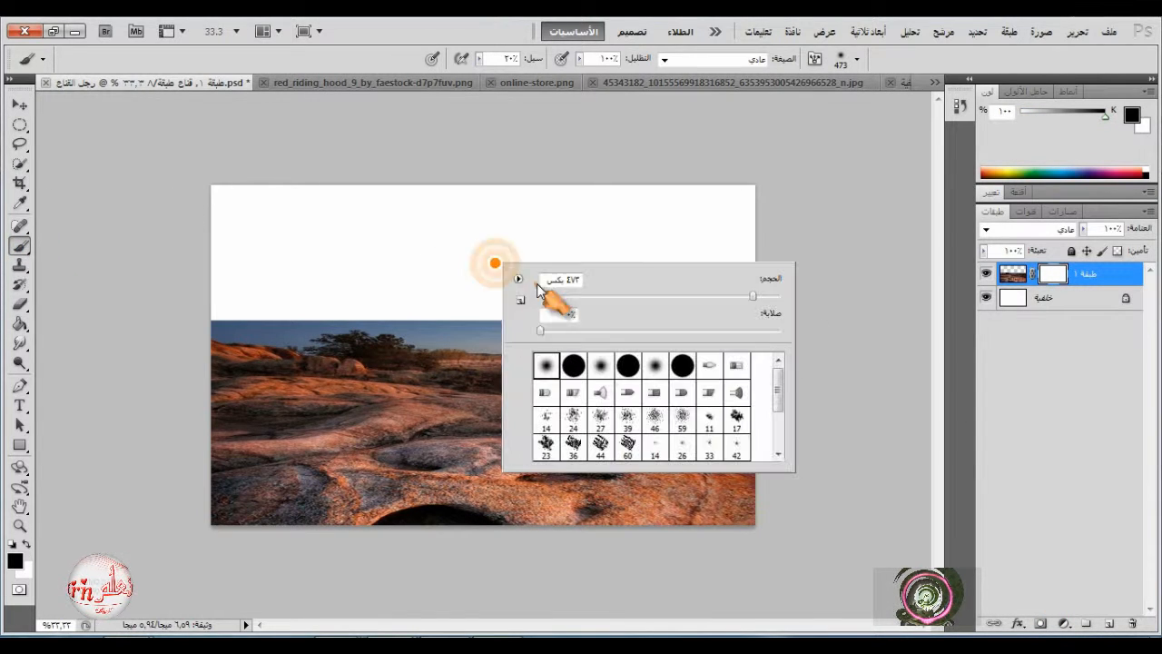
left_click_drag(647, 303, 663, 298)
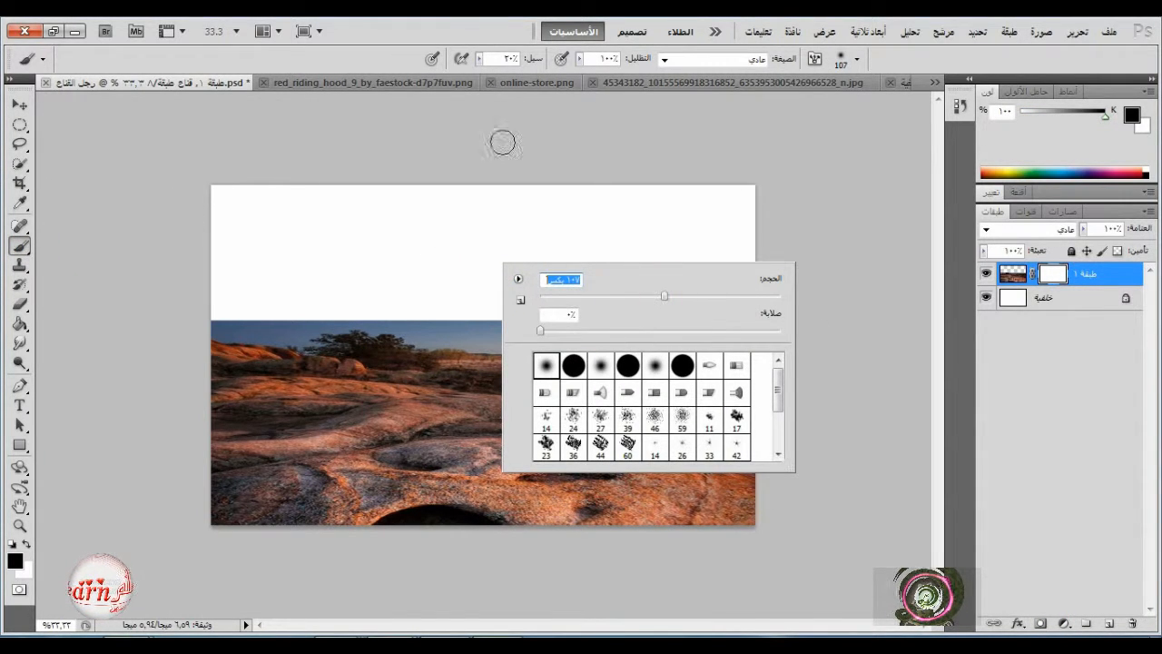
left_click(479, 59)
mouse_move(472, 335)
left_mouse_down()
mouse_move(740, 328)
mouse_move(416, 329)
left_mouse_up()
left_click_drag(310, 326, 288, 318)
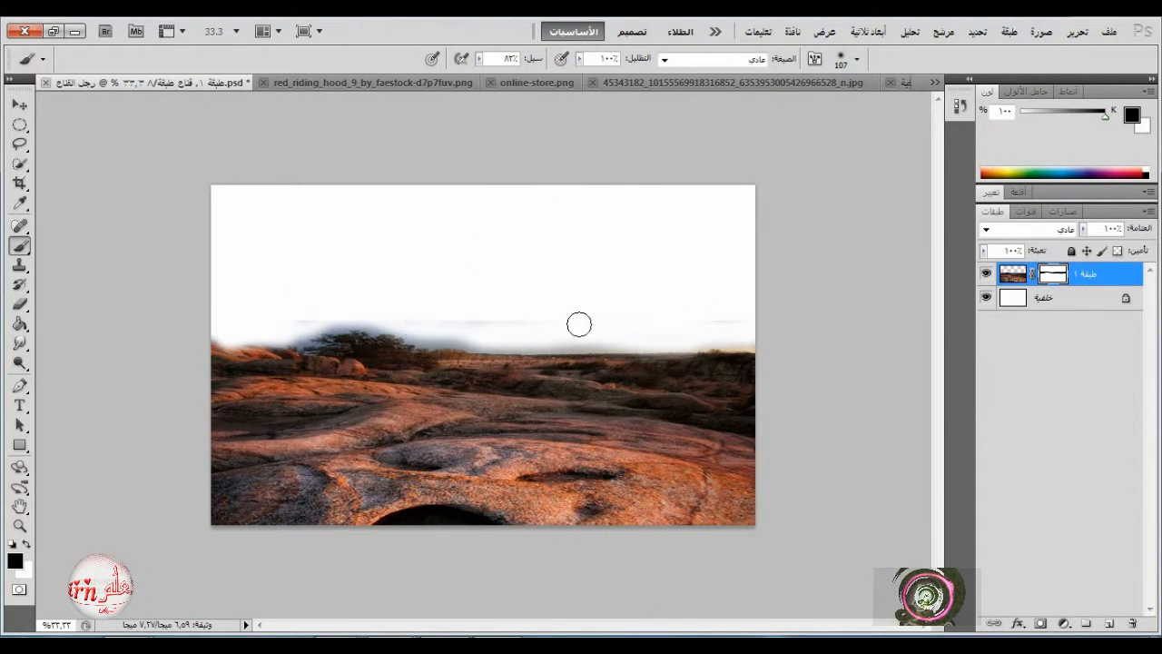
- Close the source rock photo and bring up the starry sky image pexels-photo-733475.jpeg
left_click(797, 83)
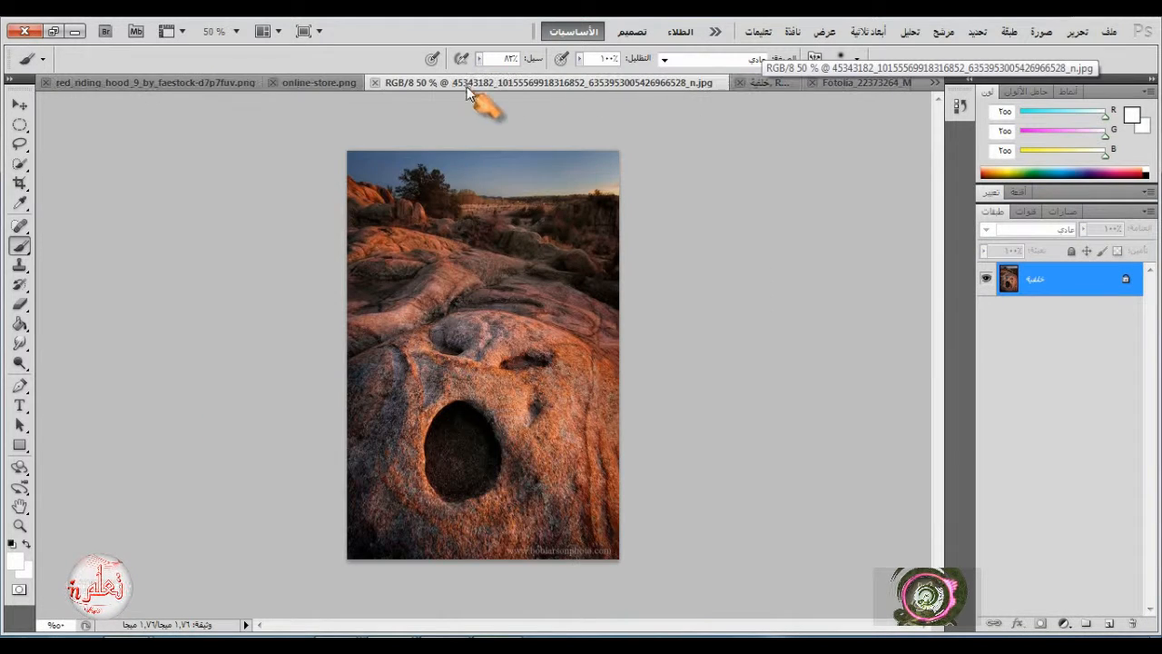
left_click(373, 83)
left_click(824, 83)
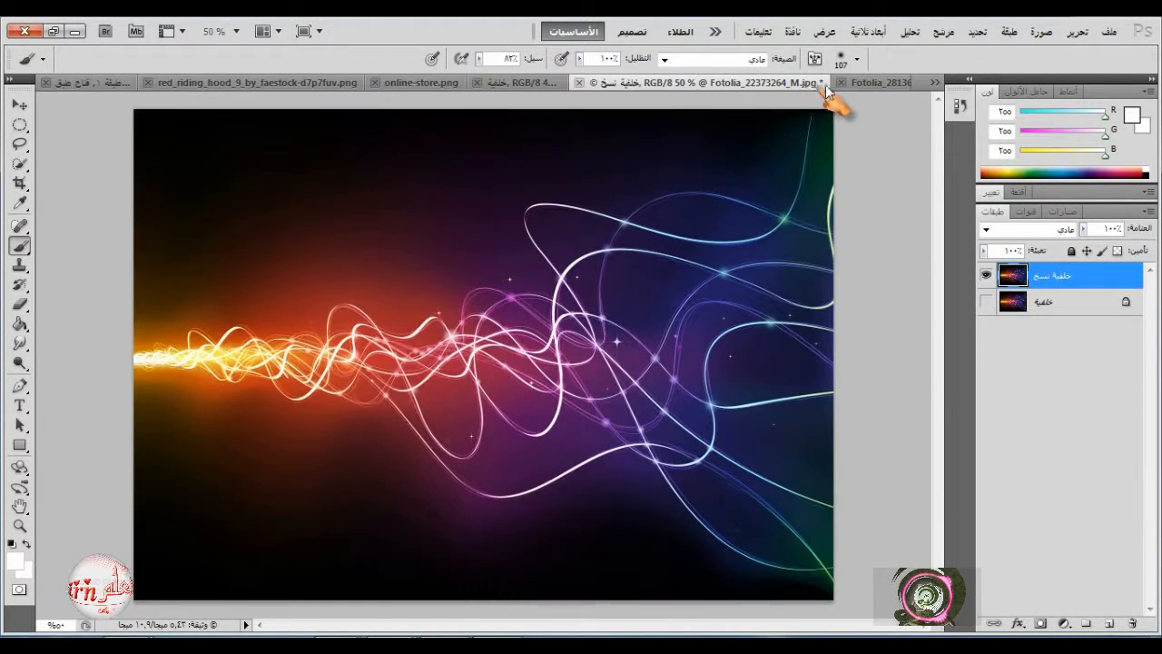
left_click(887, 84)
left_click(935, 82)
left_click(735, 200)
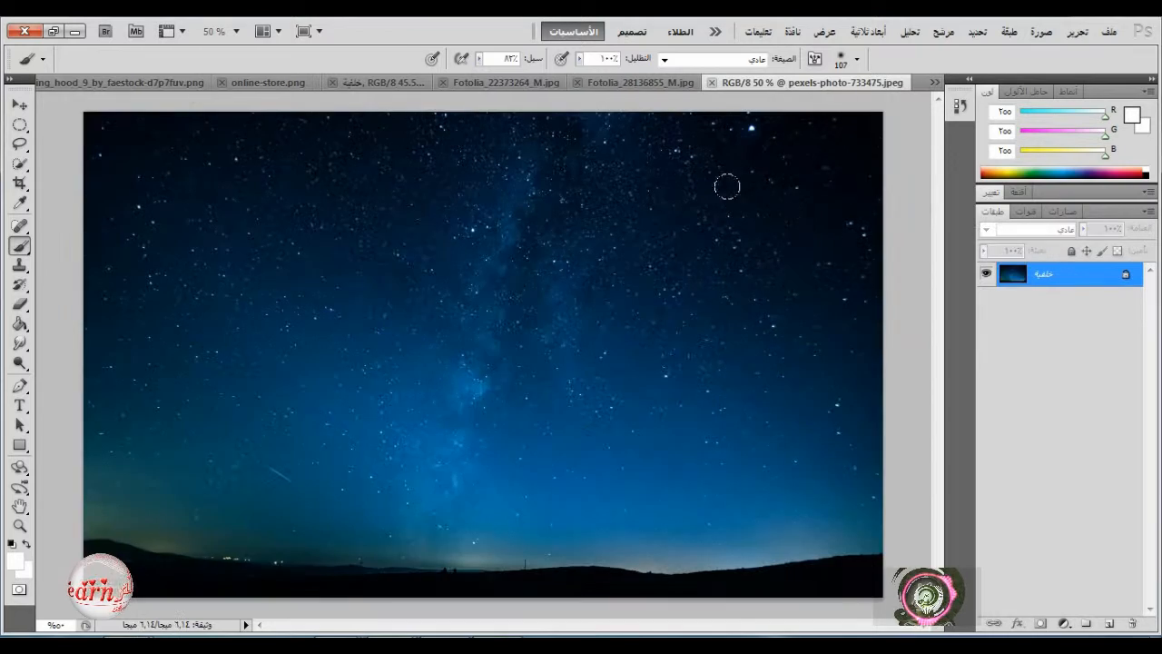
- Copy the starry sky into the رجل القناع composition, close its source, and stack the sky layer beneath the rock layer
key("v")
left_click_drag(813, 83, 644, 176)
left_click(80, 82)
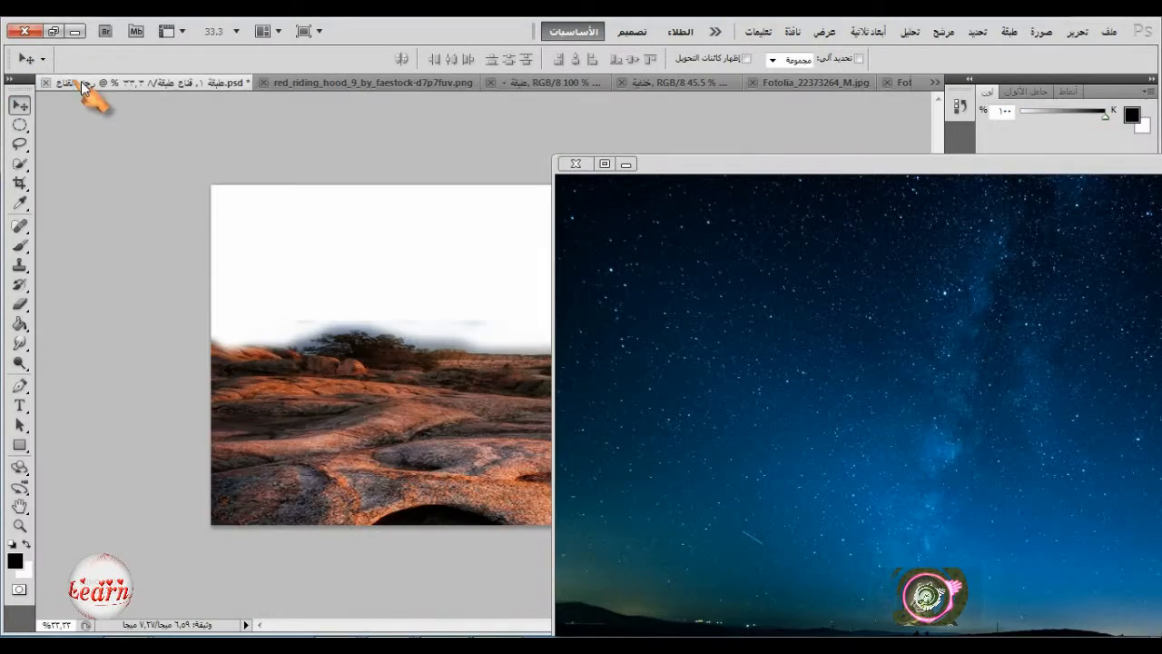
left_click(767, 299)
left_click_drag(764, 295, 504, 287)
left_click_drag(729, 295, 487, 303)
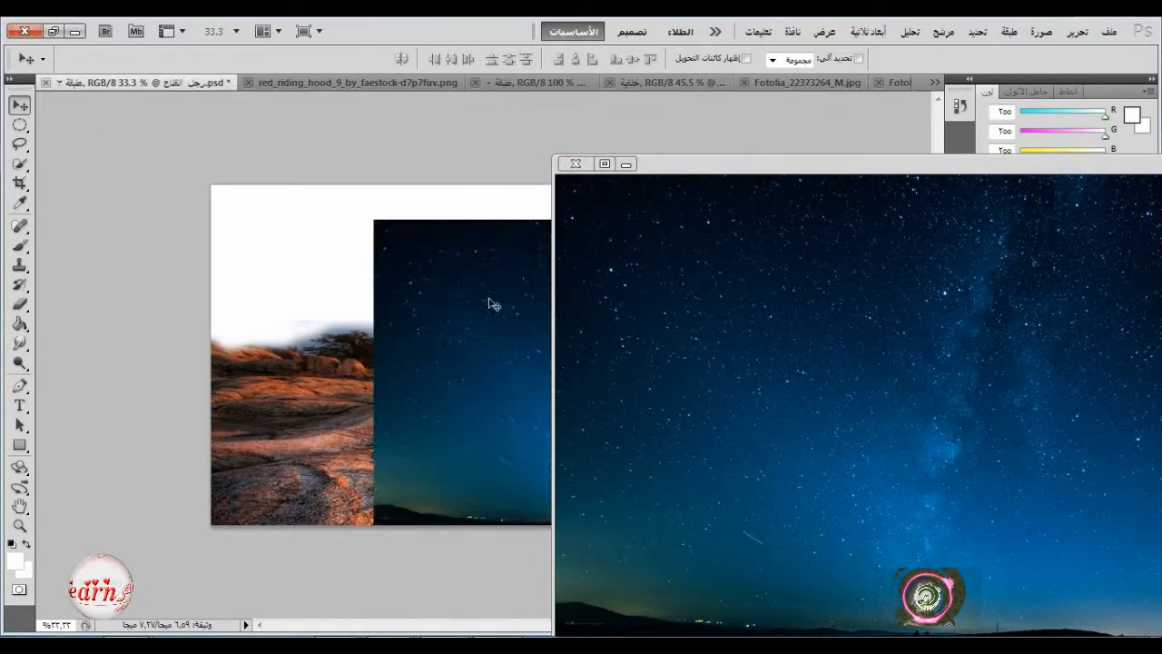
left_click(576, 163)
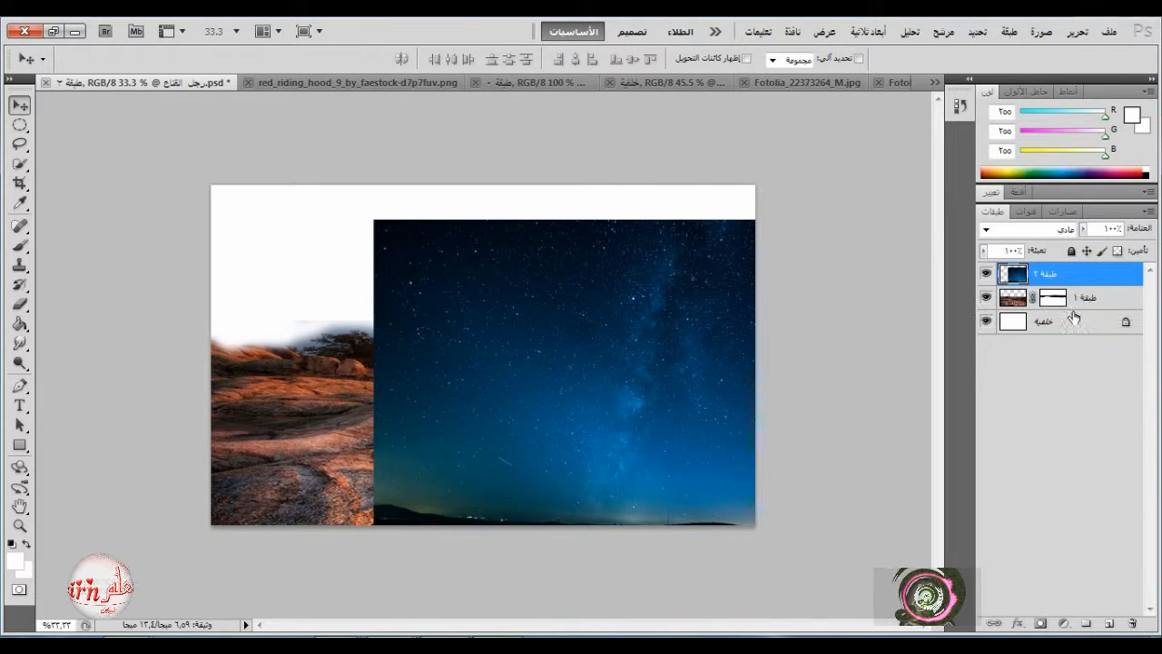
left_click_drag(1072, 316, 1087, 315)
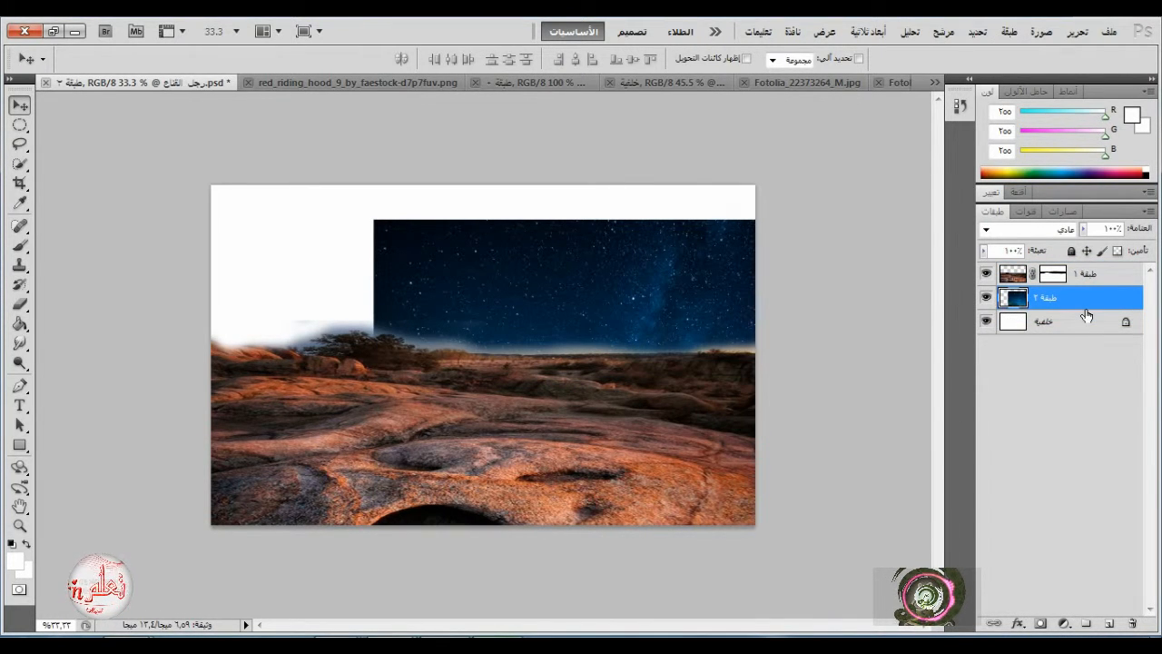
- Move the starry sky over the upper canvas and widen it to about 112% so it spans the full width
left_click_drag(590, 260, 456, 172)
left_click(1077, 32)
left_click(954, 325)
left_click_drag(747, 287, 810, 287)
left_click_drag(605, 264, 576, 255)
key("Left")
key("Left")
key("Left")
key("Left")
key("Left")
key("Left")
key("Left")
key("Left")
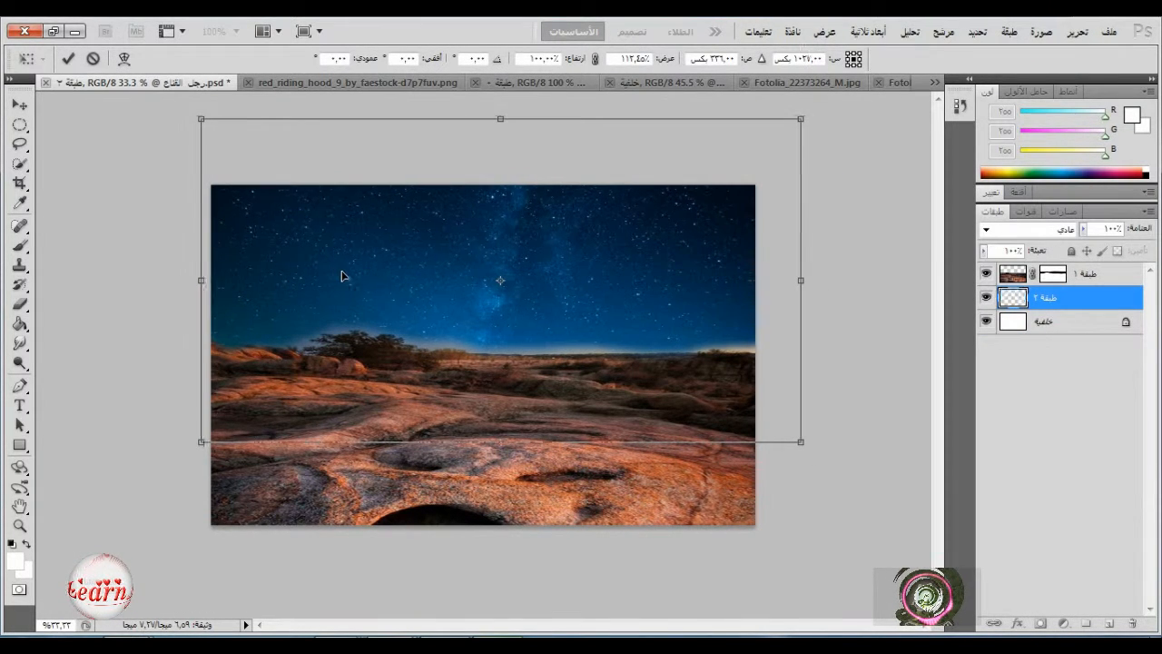
left_click(67, 59)
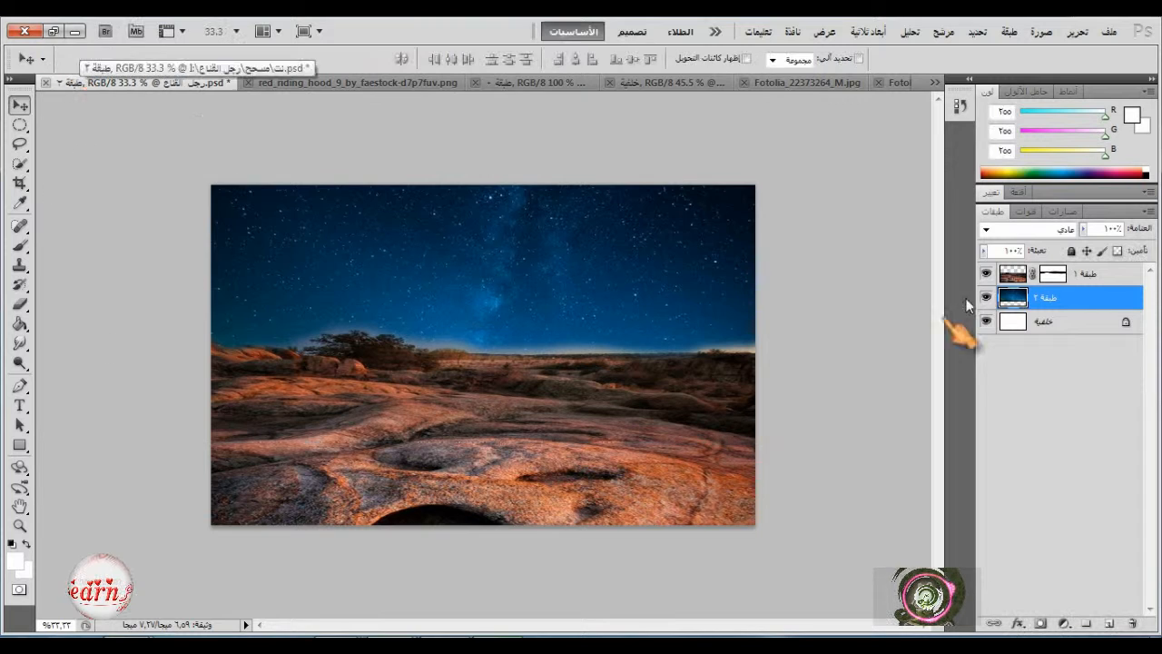
- Paint black on the rock layer's mask at 21% brush flow to remove the bright fringe at the right end of the horizon
left_click(1052, 272)
left_click(20, 245)
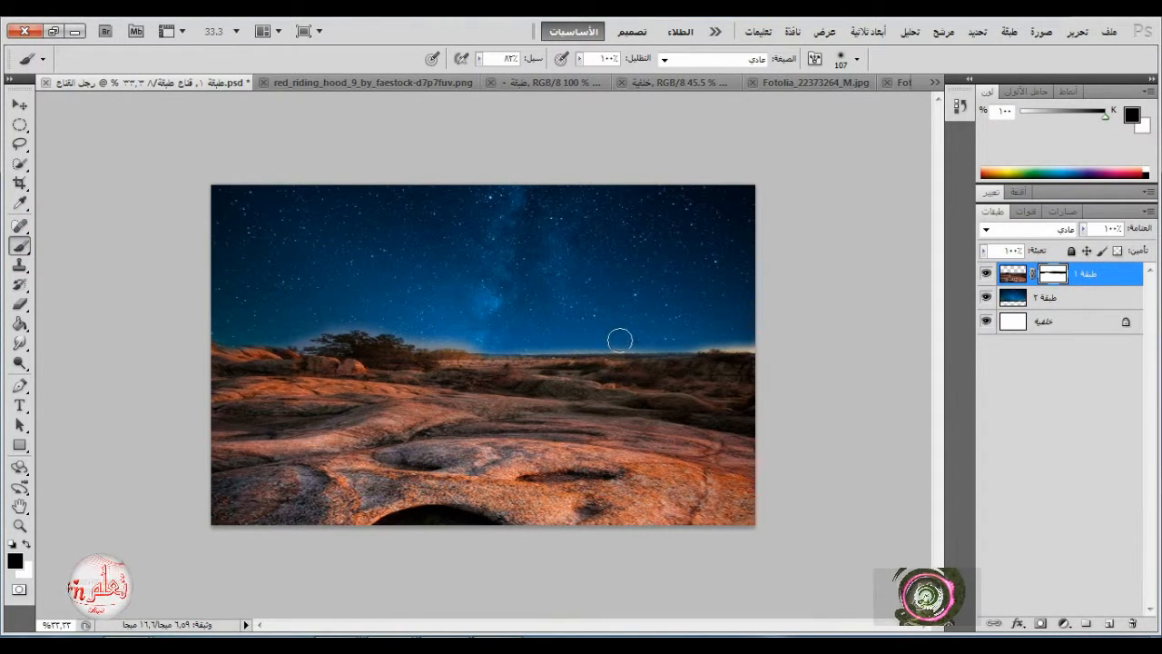
left_click(480, 59)
left_click_drag(478, 75, 425, 76)
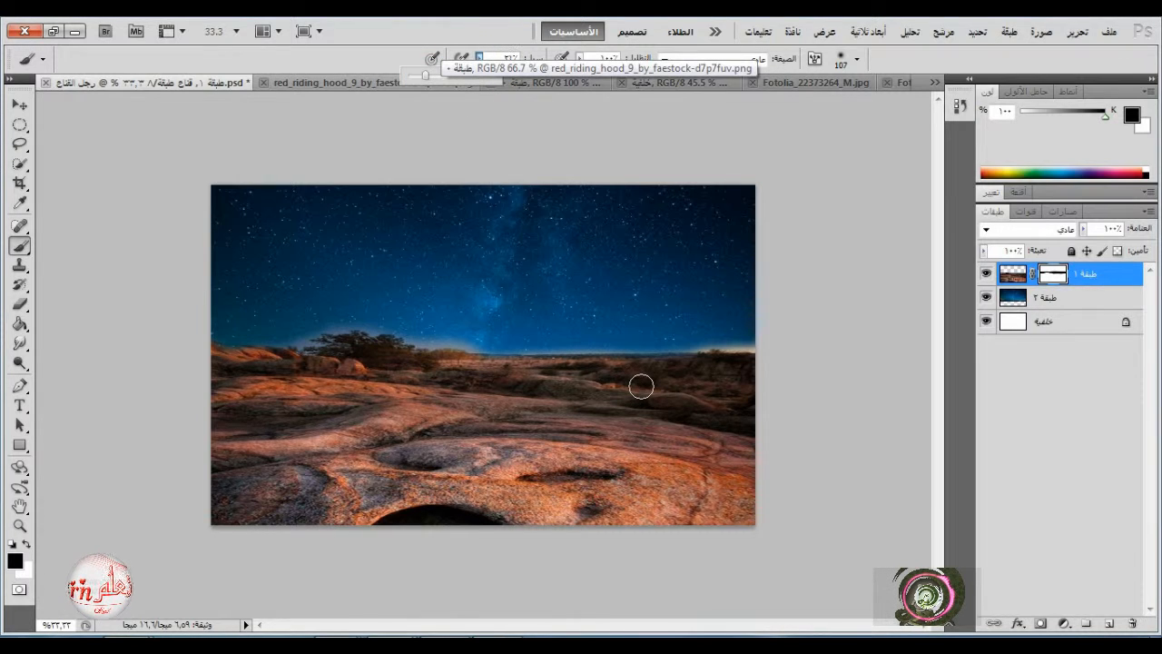
left_click(732, 335)
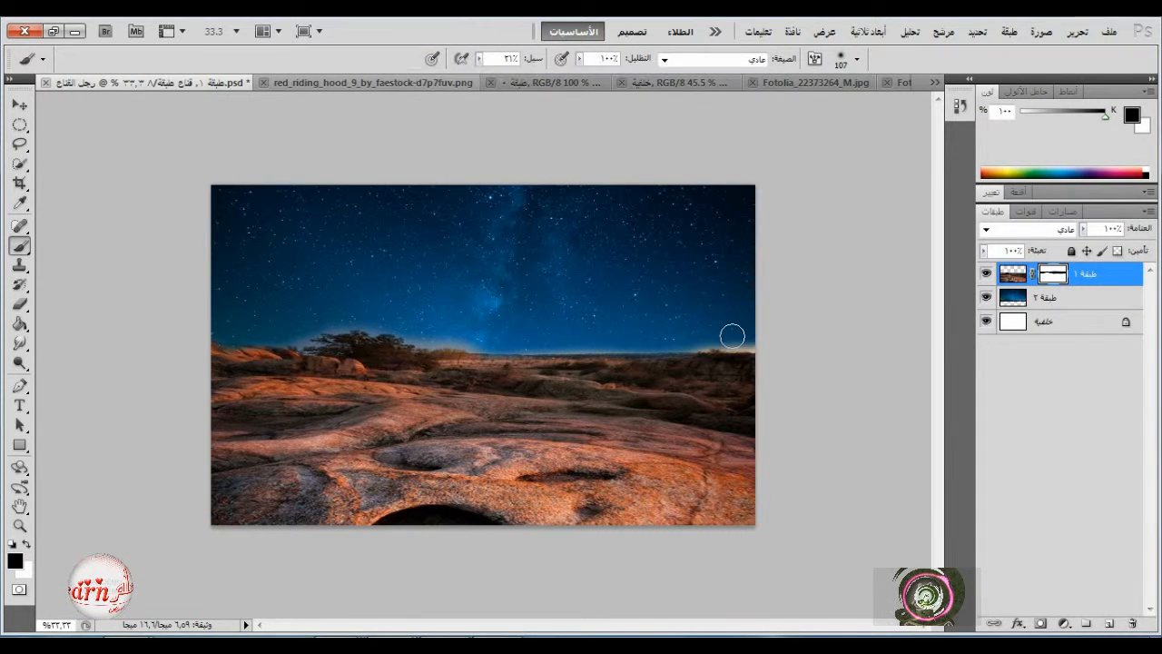
key("ctrl+plus")
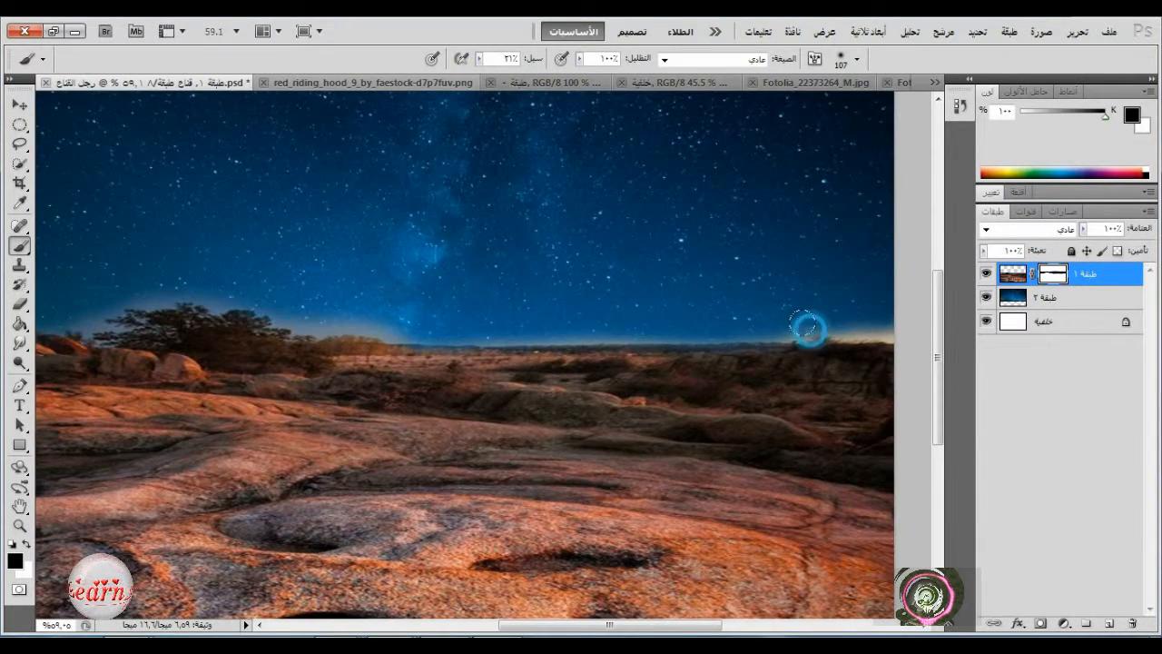
mouse_move(807, 328)
left_mouse_down()
mouse_move(907, 347)
mouse_move(880, 329)
left_mouse_up()
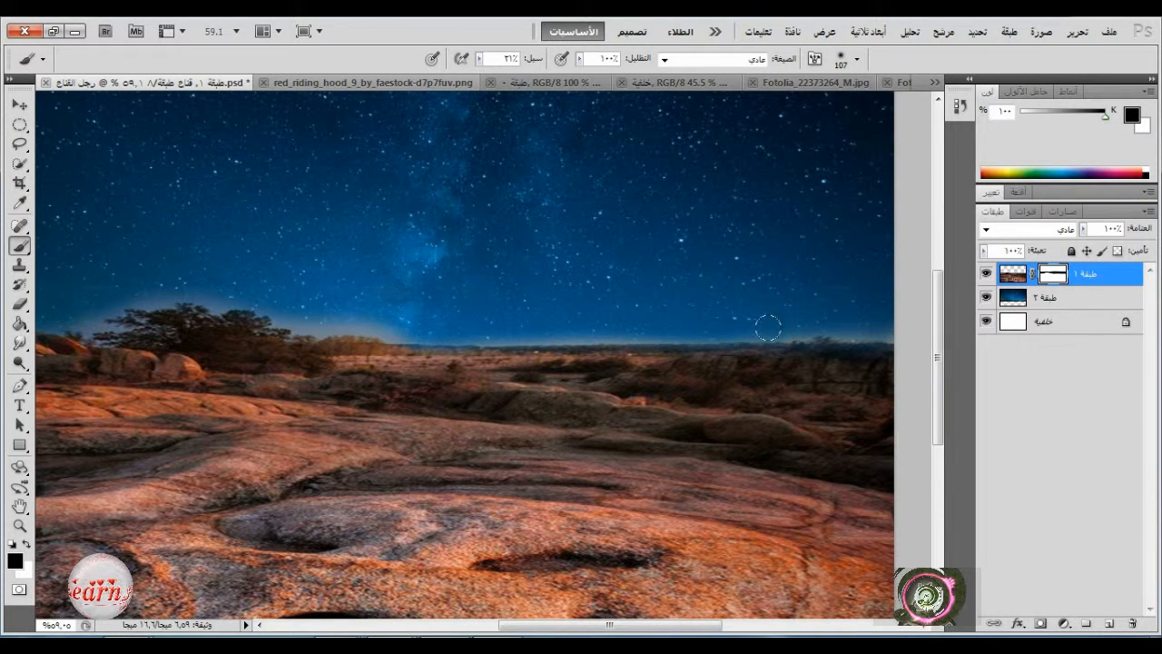
- Blend the rock layer's mask around the tree and along the rest of the horizon into the starry sky
left_click_drag(405, 319, 299, 315)
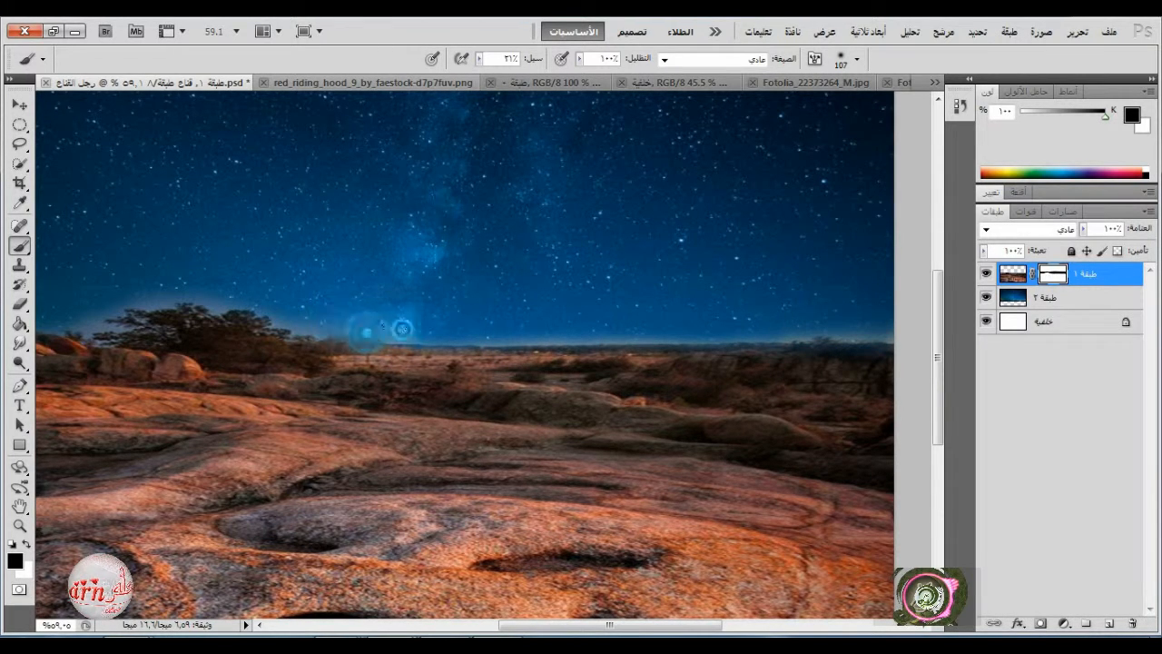
left_click_drag(614, 624, 518, 624)
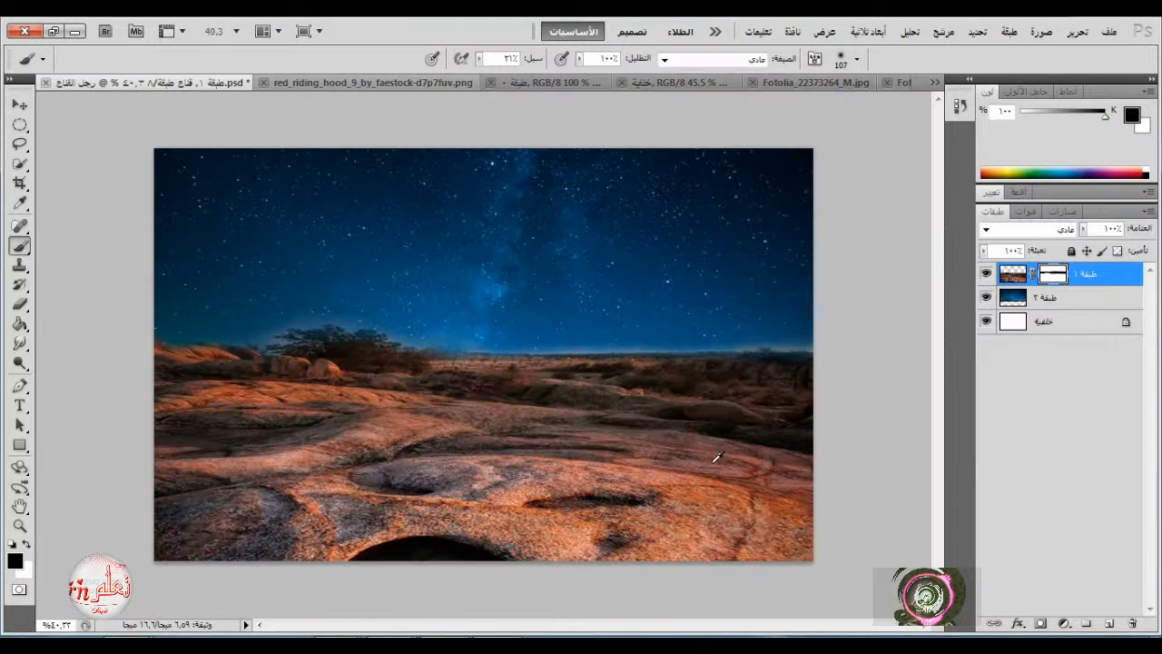
scroll(283, 295, "down", 2)
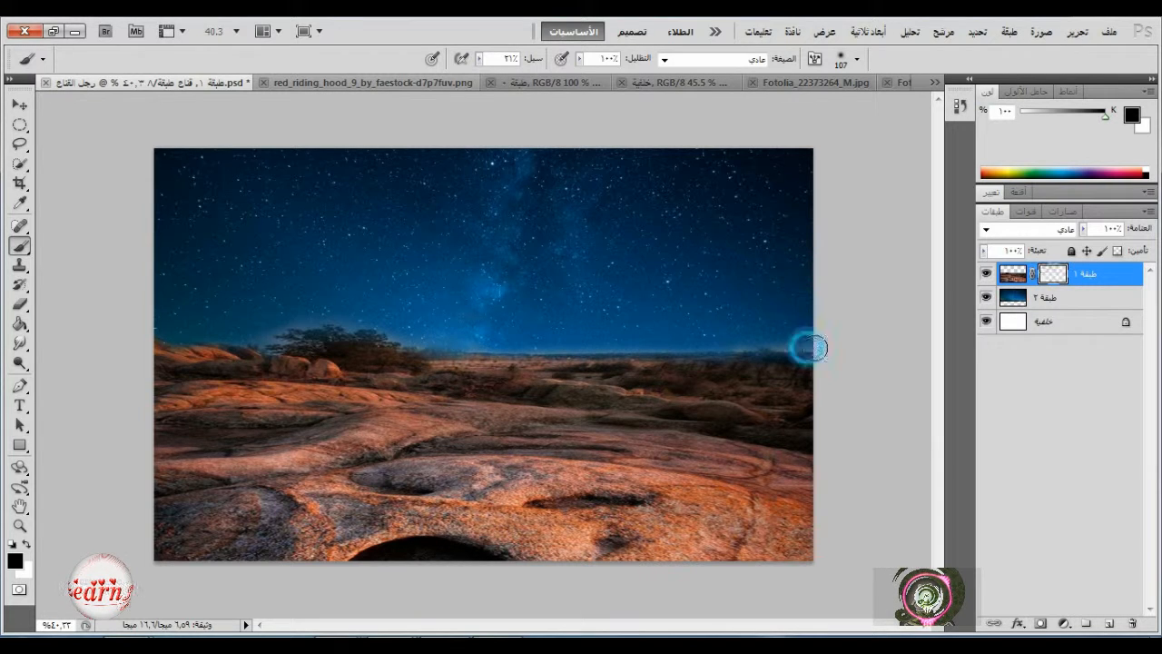
mouse_move(305, 330)
left_mouse_down()
mouse_move(417, 324)
mouse_move(535, 351)
left_mouse_up()
left_click(351, 328)
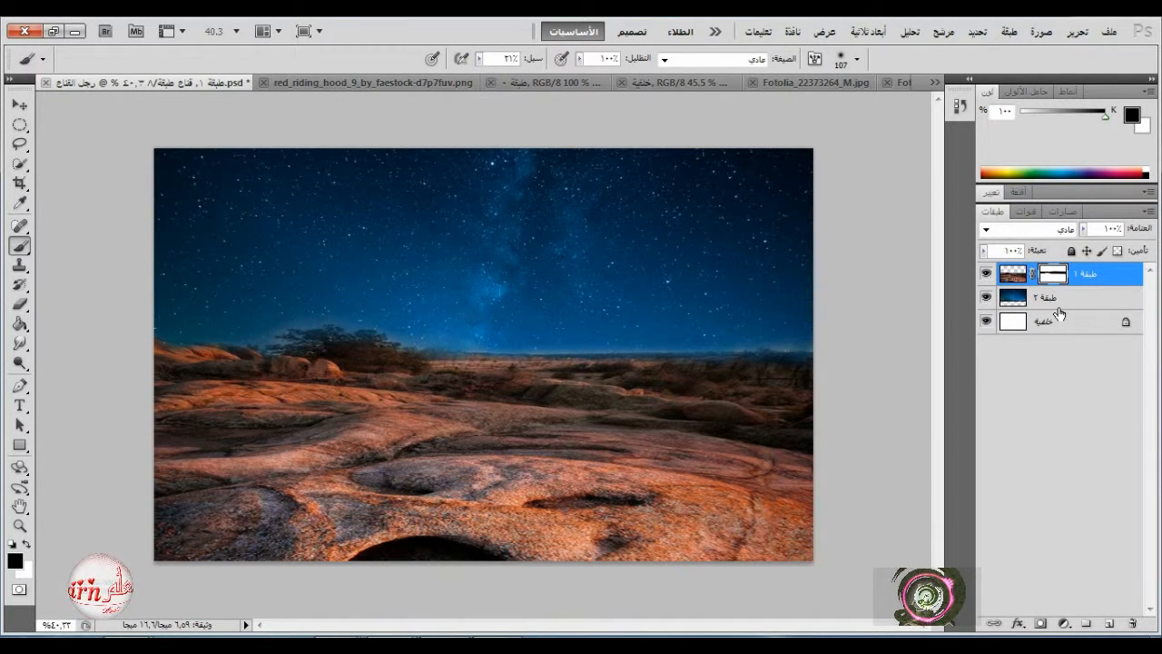
- Fill the background layer with black and hide the starry sky and rock layers
left_click(1013, 328)
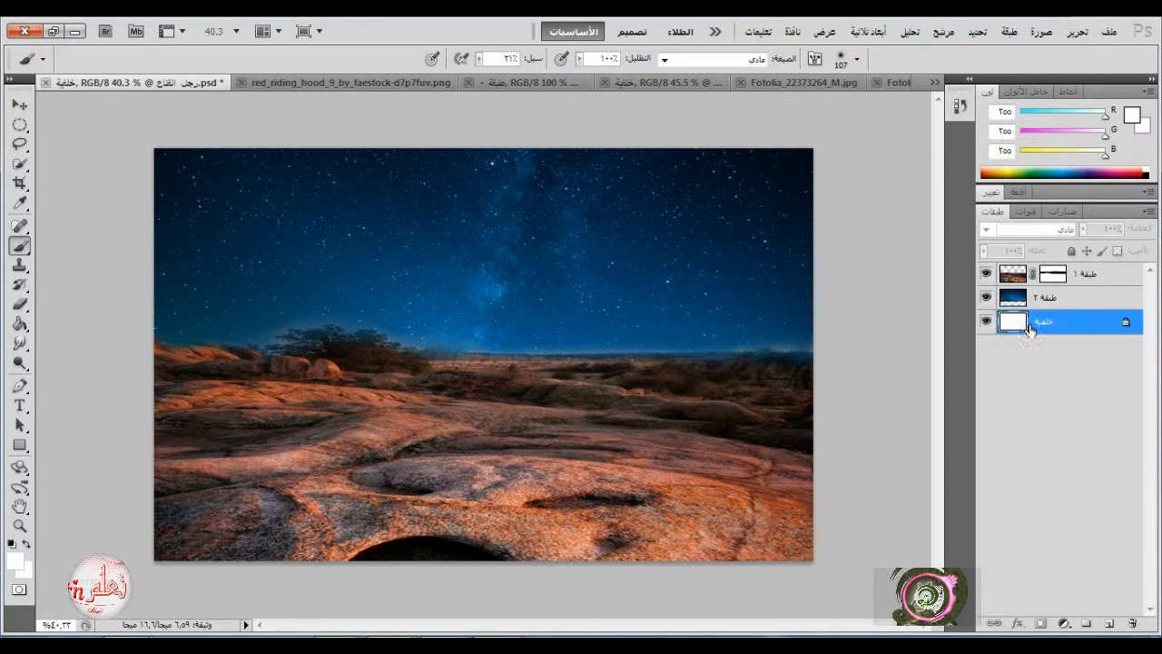
left_click(20, 324)
left_click(986, 296)
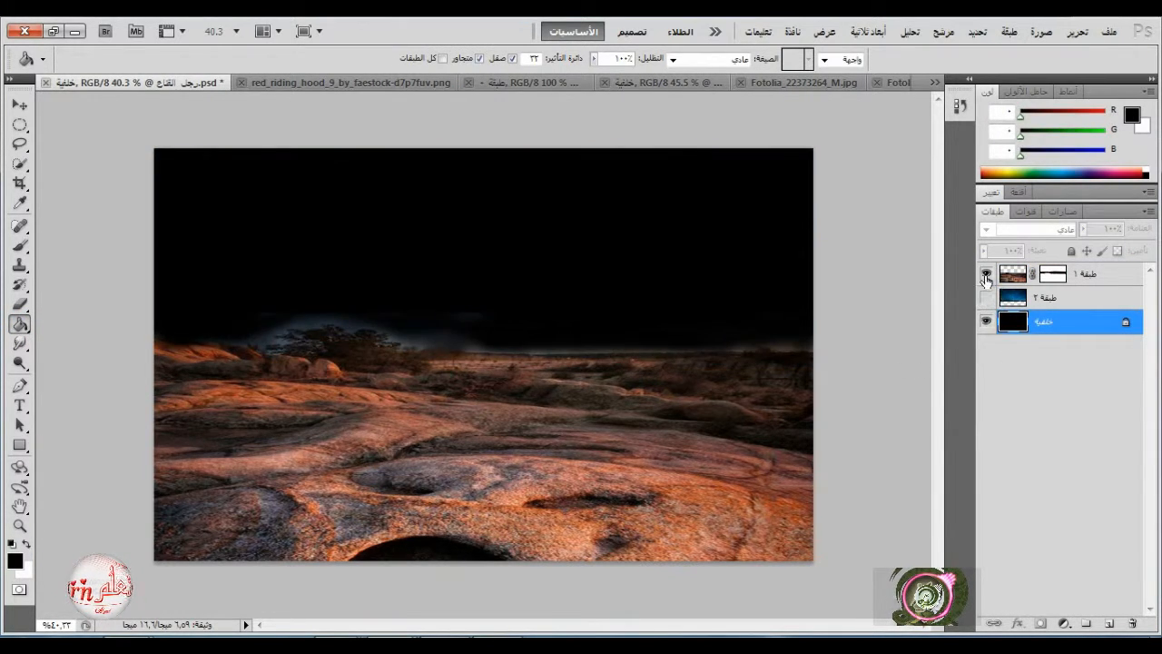
left_click(986, 273)
- Copy the woman in the red dress from red_riding_hood_9_by_faestock-d7p7fuv.png into the centre of the black composition
left_click(20, 105)
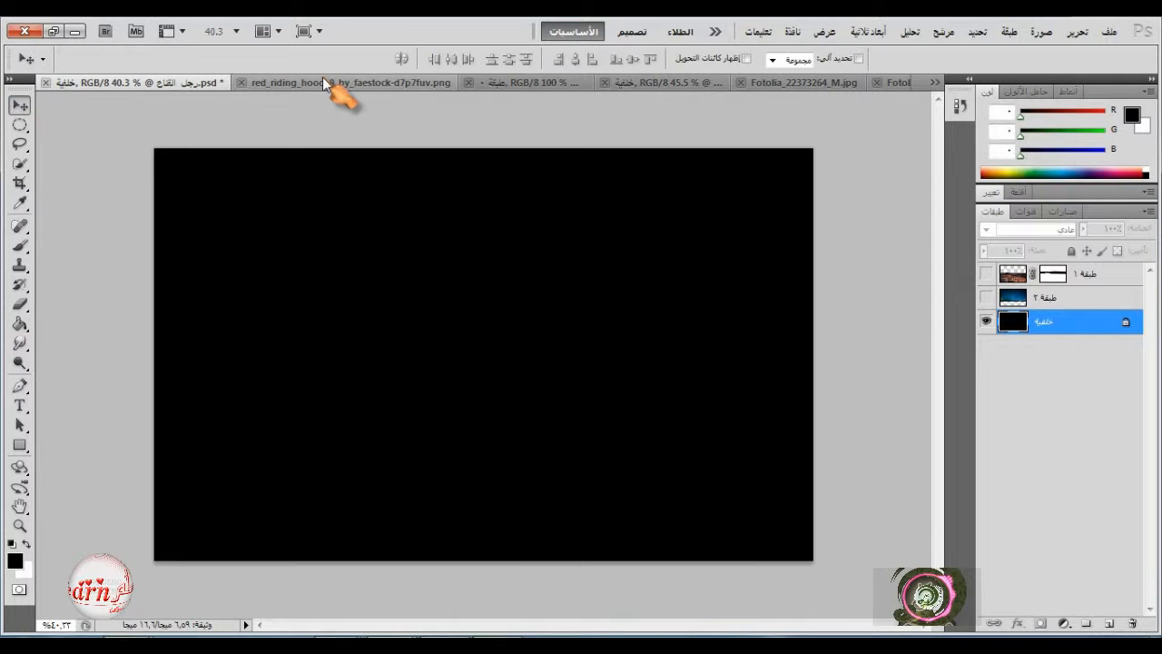
left_click(336, 82)
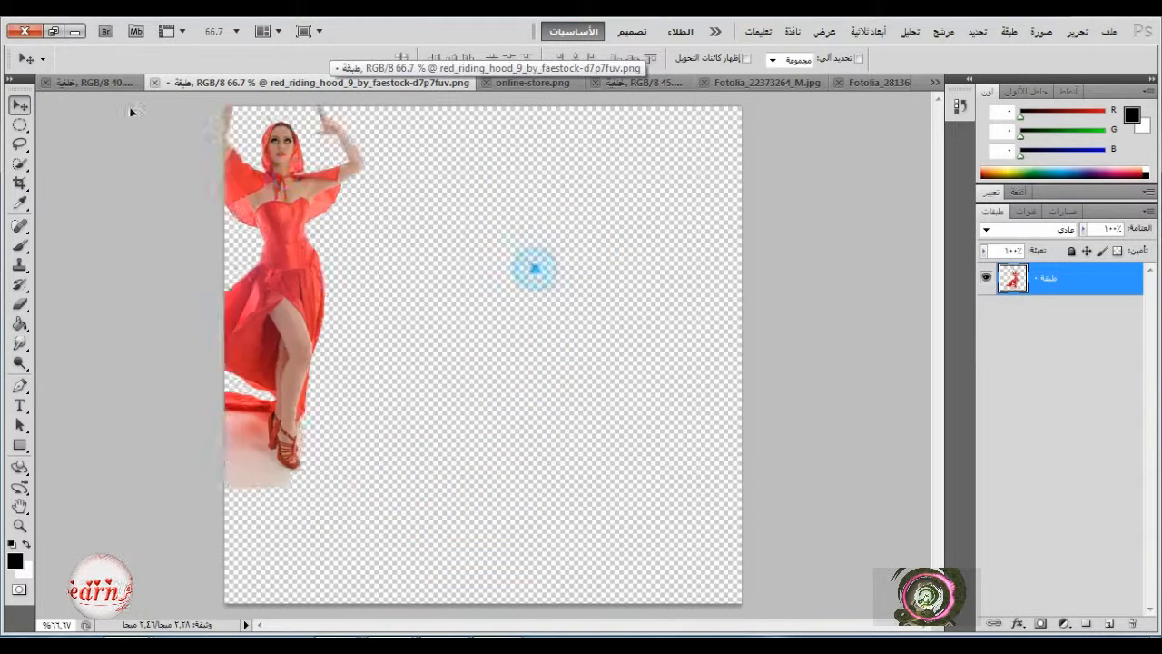
left_click_drag(534, 268, 617, 345)
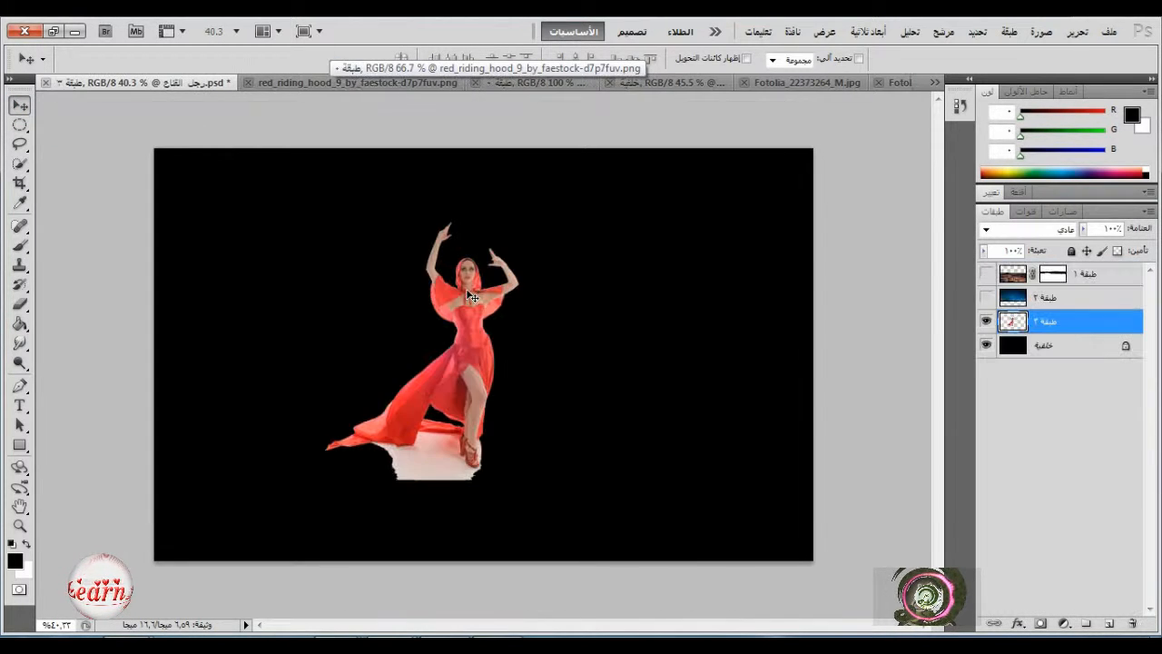
- Add a layer mask to the woman's layer and select the pale floor around her feet with the Magic Wand
left_click(1040, 624)
right_click(20, 164)
left_click(98, 178)
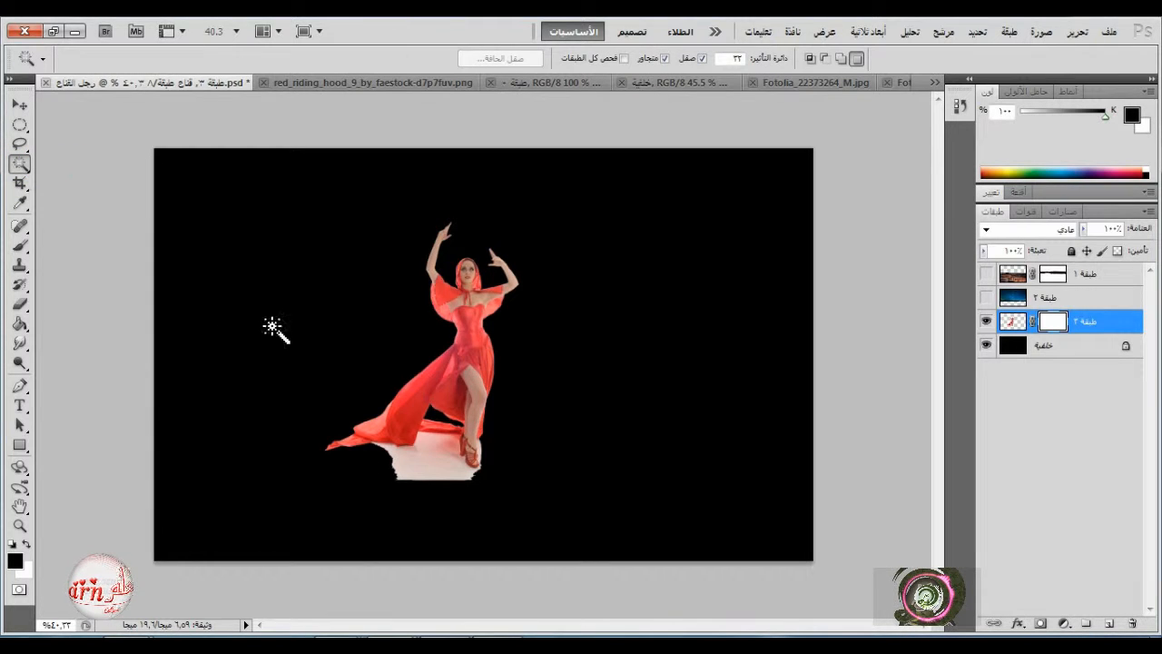
scroll(395, 547, "up", 2)
scroll(396, 547, "up", 5)
left_click(448, 443)
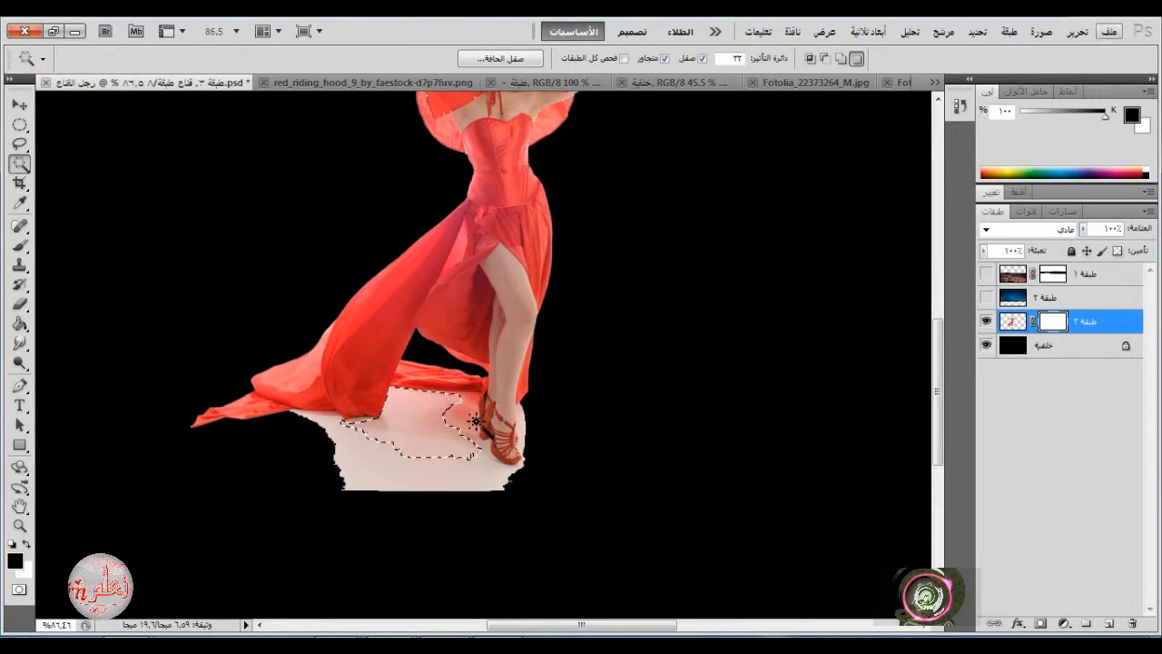
mouse_move(475, 420)
left_mouse_down()
mouse_move(466, 408)
mouse_move(490, 425)
mouse_move(483, 454)
left_mouse_up()
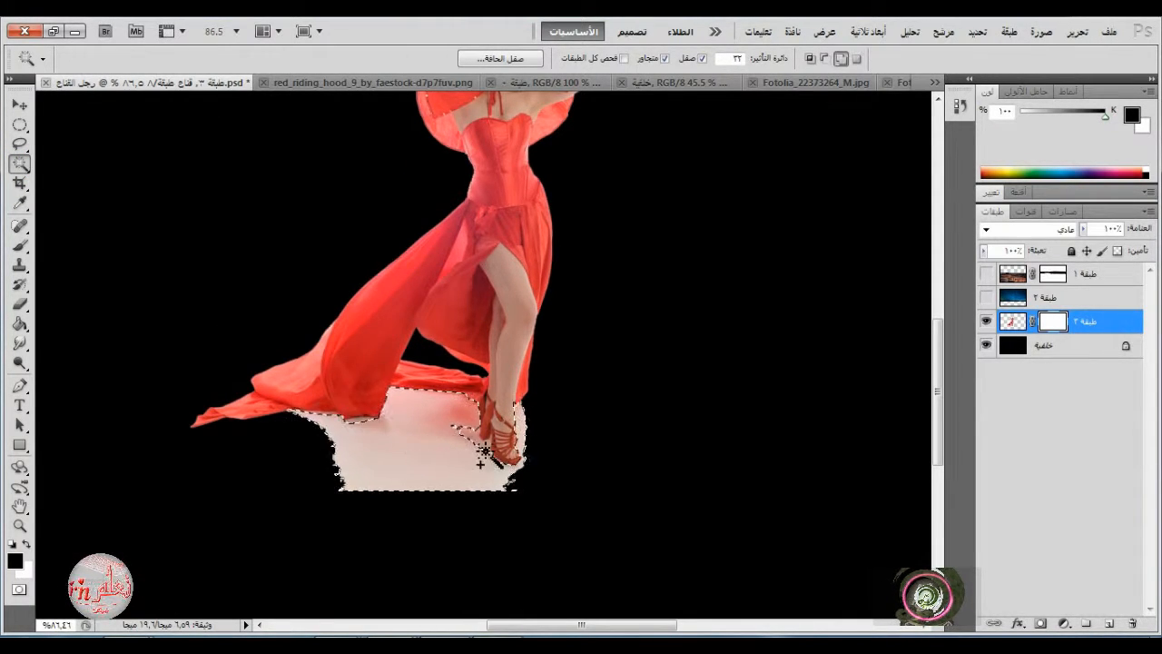
left_click(475, 436)
- Raise the brush flow, paint the selected floor out on the woman's mask in black, and clear the selection
left_click(20, 246)
left_click(479, 59)
left_click_drag(484, 77, 551, 79)
mouse_move(313, 410)
left_mouse_down()
mouse_move(536, 440)
mouse_move(364, 467)
left_mouse_up()
left_click(20, 125)
left_click(147, 233)
- Trace the floor area around the front shoe with the Pen tool and convert the path into a selection
scroll(353, 509, "up", 5)
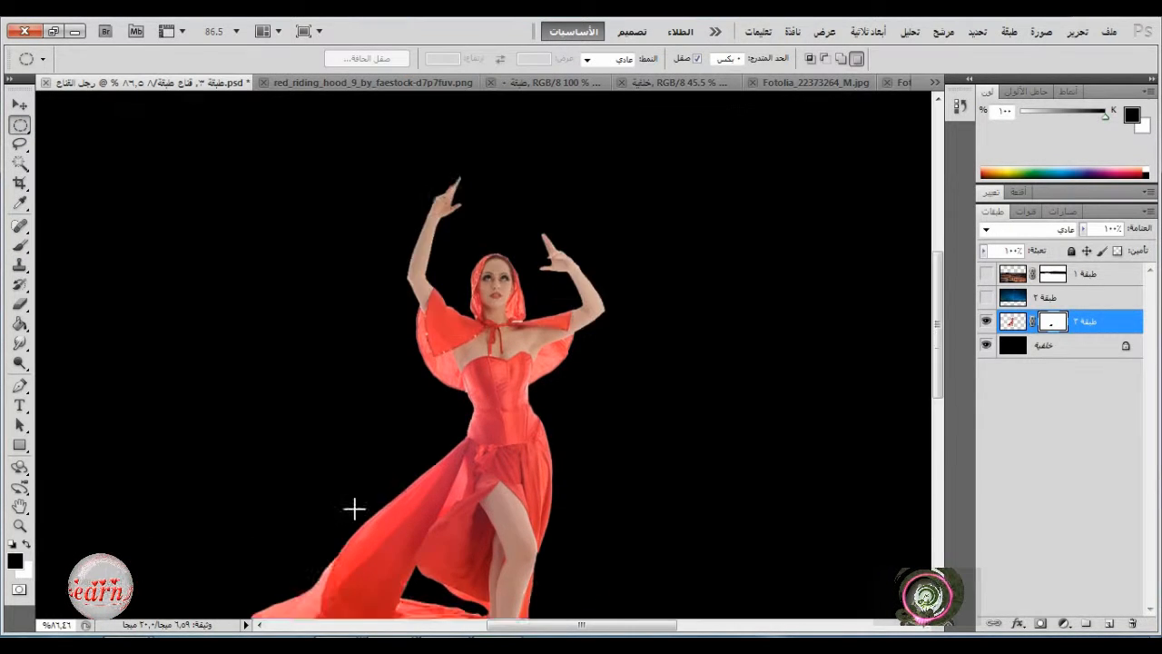
scroll(426, 544, "down", 4)
scroll(430, 540, "up", 8)
left_click(20, 246)
key("p")
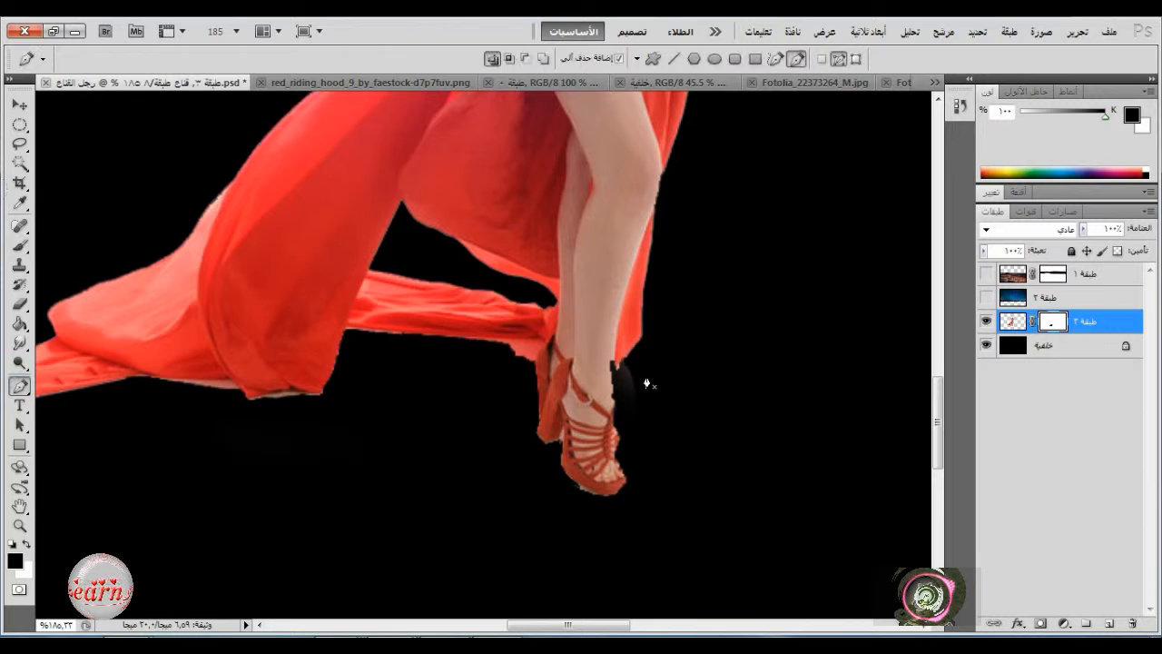
left_click(583, 488)
left_click(593, 491)
left_click(613, 495)
left_click(622, 491)
left_click(627, 477)
left_click(627, 457)
left_click(624, 444)
left_click(625, 418)
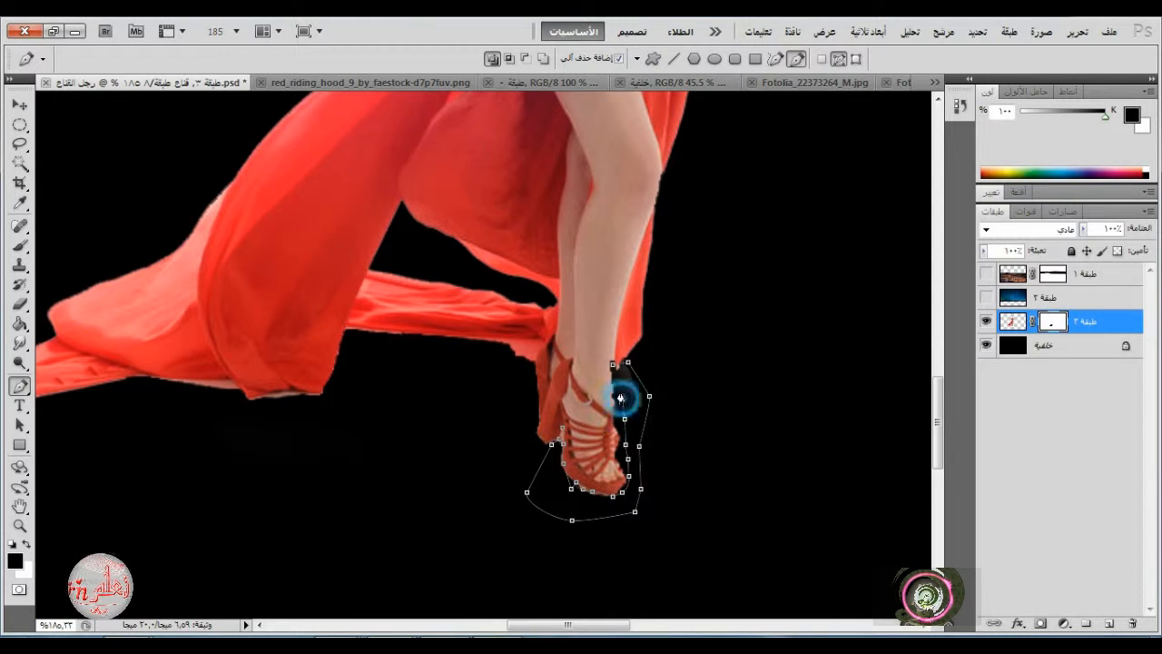
left_click(613, 366)
right_click(661, 365)
left_click(635, 445)
key("Return")
- Clean up the selected area beside the front shoe on the mask, and try painting the shoe's edge back in white
key("b")
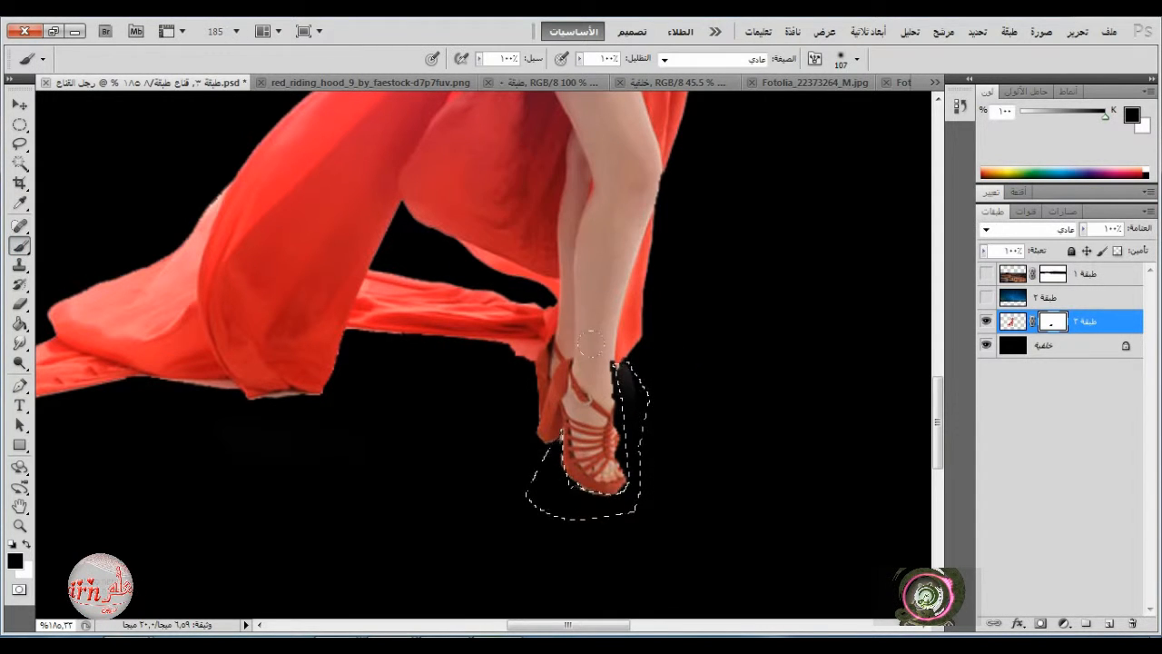
left_click(18, 126)
right_click(561, 172)
key("Escape")
left_click(26, 544)
left_click(20, 246)
left_click_drag(610, 426, 563, 459)
key("ctrl+z")
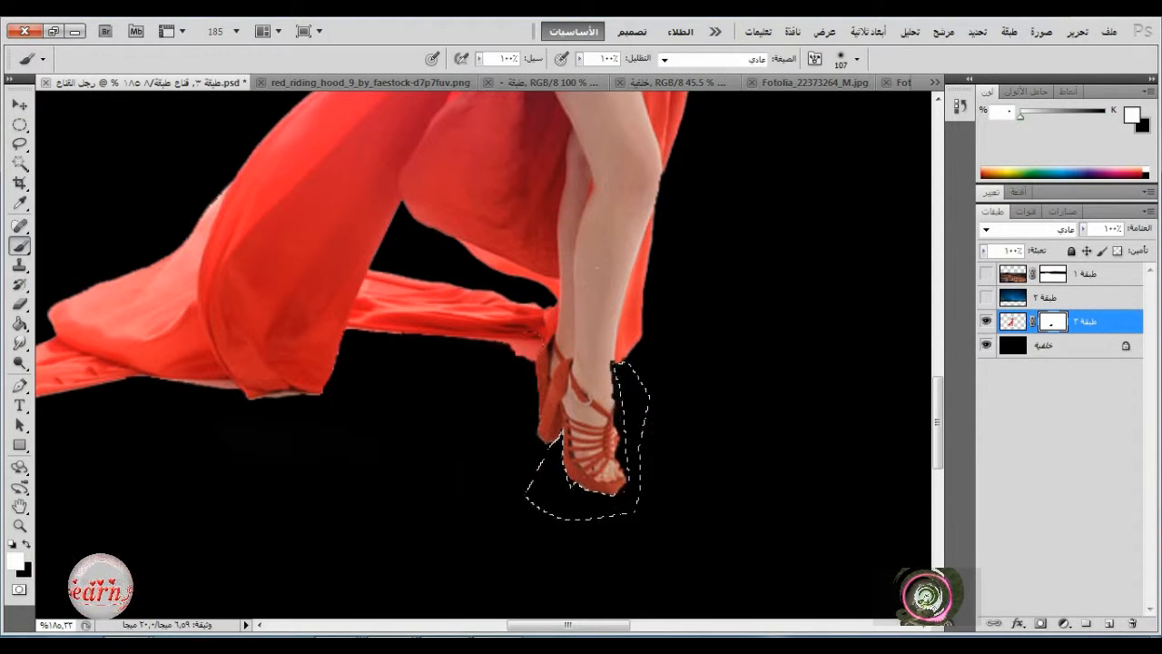
- Set a hard brush of 12 px and paint white on the mask to restore the front shoe and ankle edge
right_click(658, 304)
left_click(729, 413)
scroll(729, 400, "down", 3)
left_click(715, 341)
mouse_move(621, 246)
left_mouse_down()
mouse_move(622, 332)
mouse_move(581, 359)
left_mouse_up()
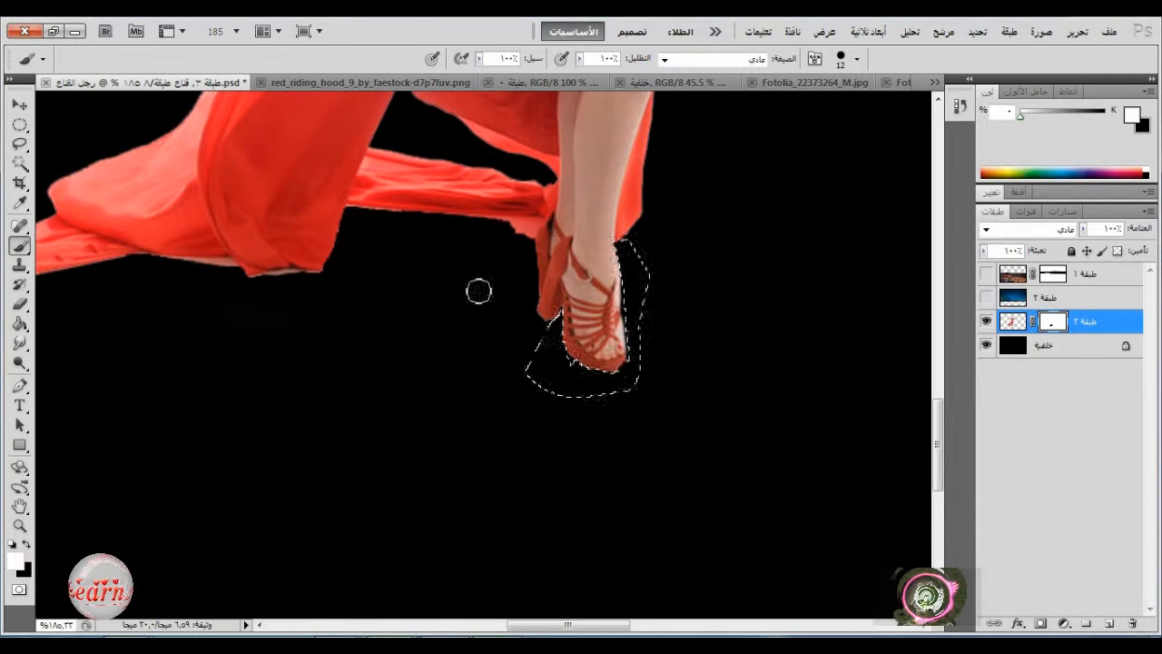
- Clear the selection, trace the pale strip in front of the foot with the Pen tool, and convert it into a selection
key("p")
key("ctrl+d")
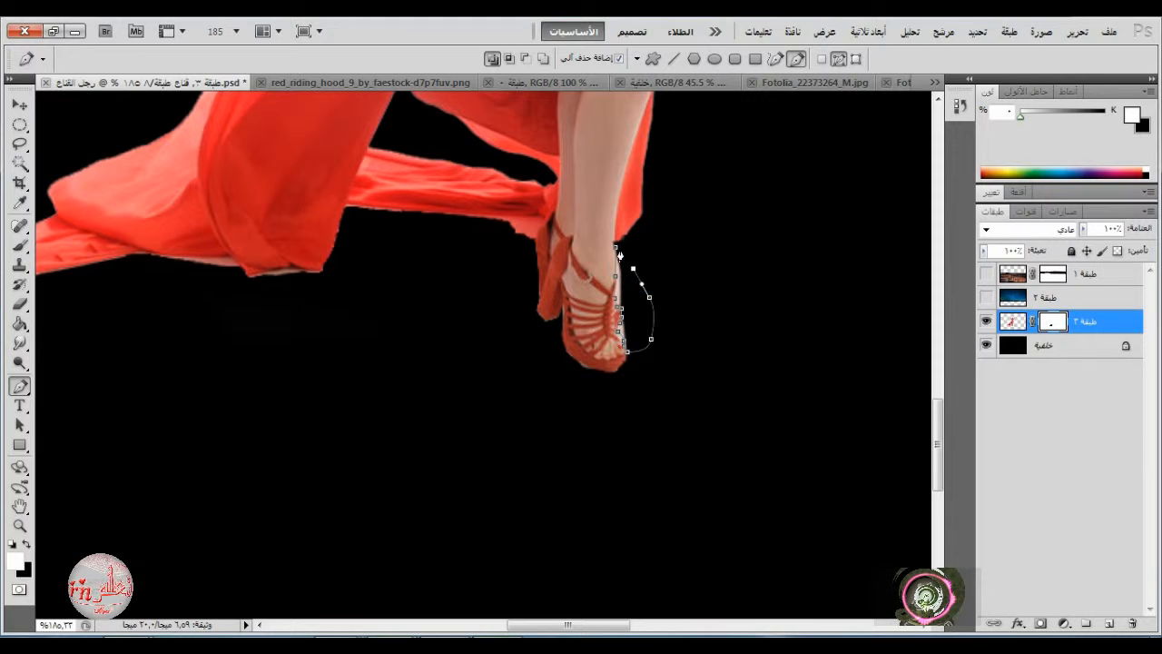
left_click(616, 246)
right_click(626, 288)
left_click(588, 366)
key("Return")
- Paint out the selected pale strip in front of the foot on the mask in black, switching to white for the foot's edge
left_click(20, 246)
key("x")
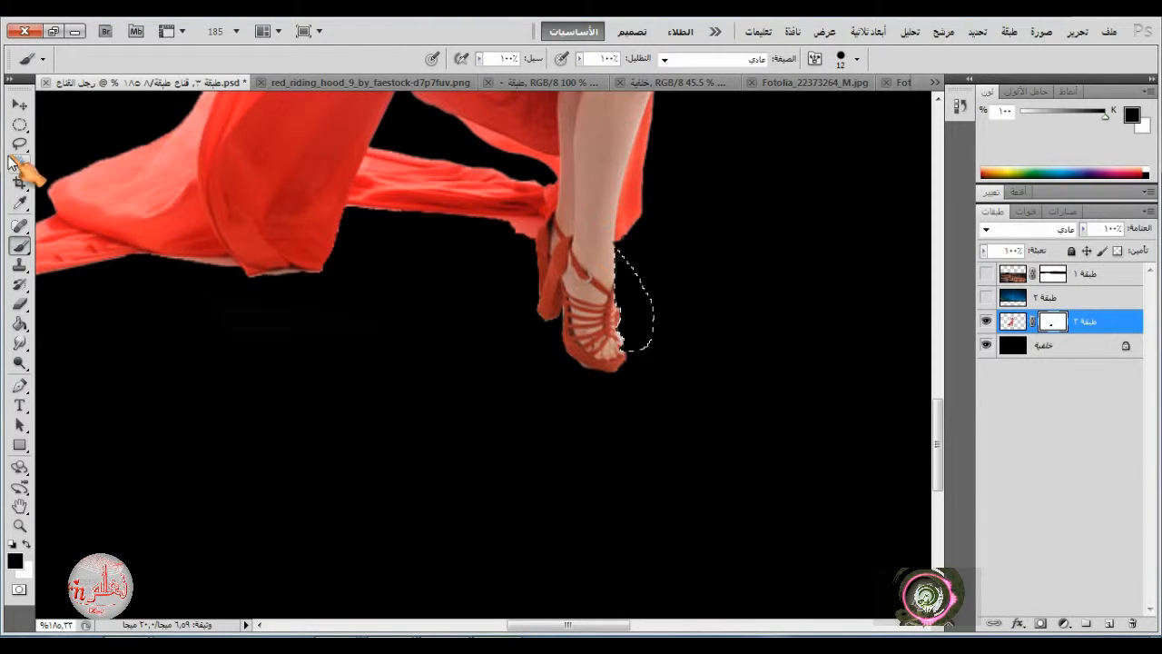
left_click(18, 126)
right_click(636, 296)
left_click(590, 334)
left_click(26, 544)
key("b")
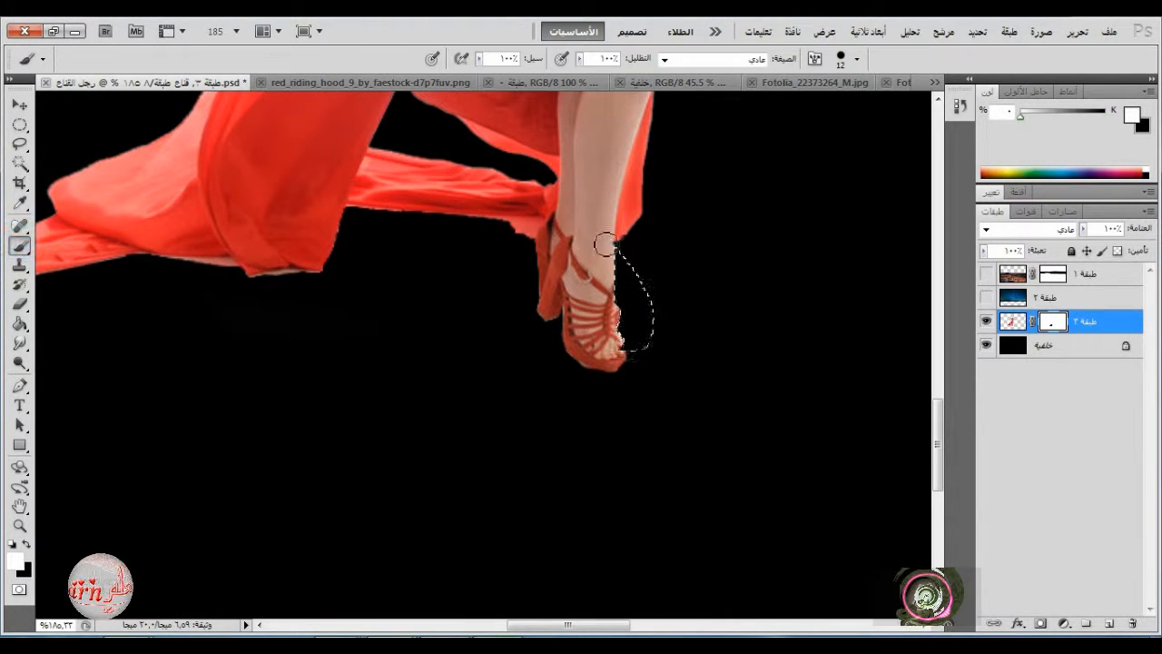
- Paint out the leftover floor line below the feet on the woman's mask with a 46 px black brush
key("ctrl+0")
key("x")
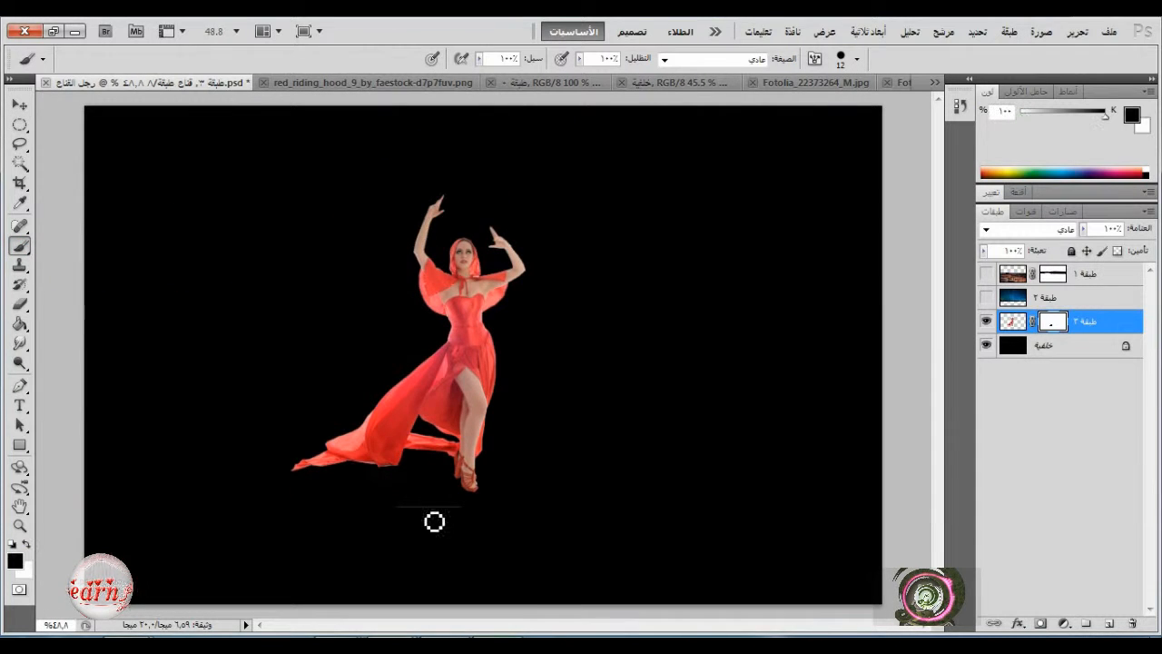
right_click(450, 541)
left_click(632, 452)
left_click_drag(383, 522, 449, 513)
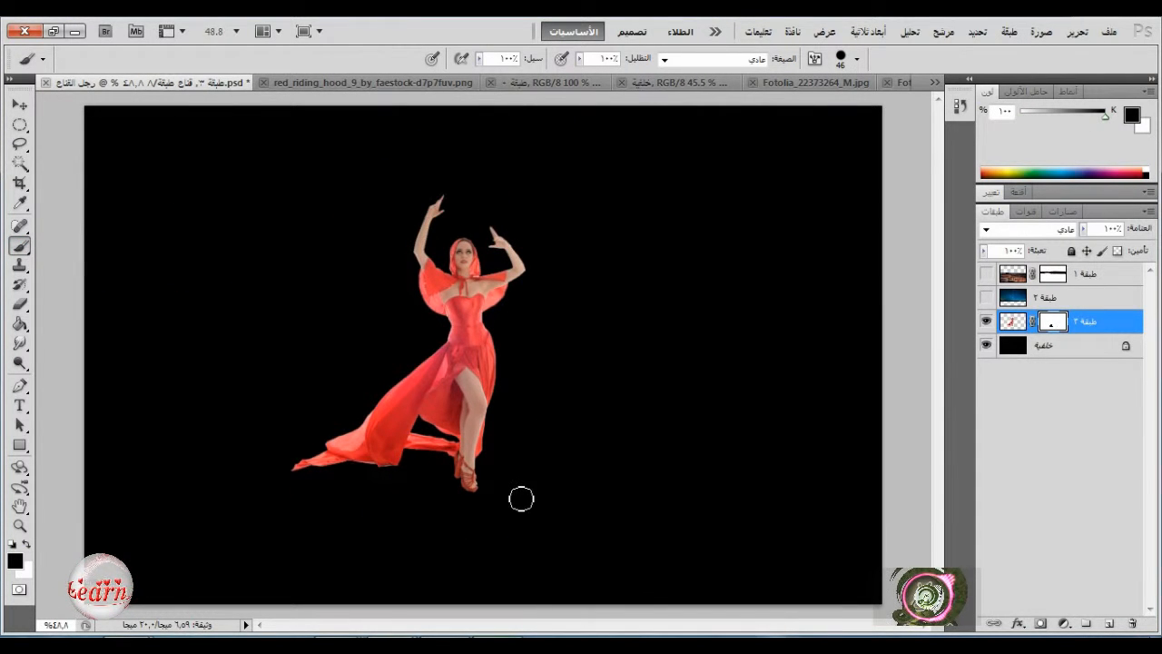
- Bring the woman's layer above the rock layer, with the rocks shown, and lower her onto the foreground rocks
left_click(986, 274)
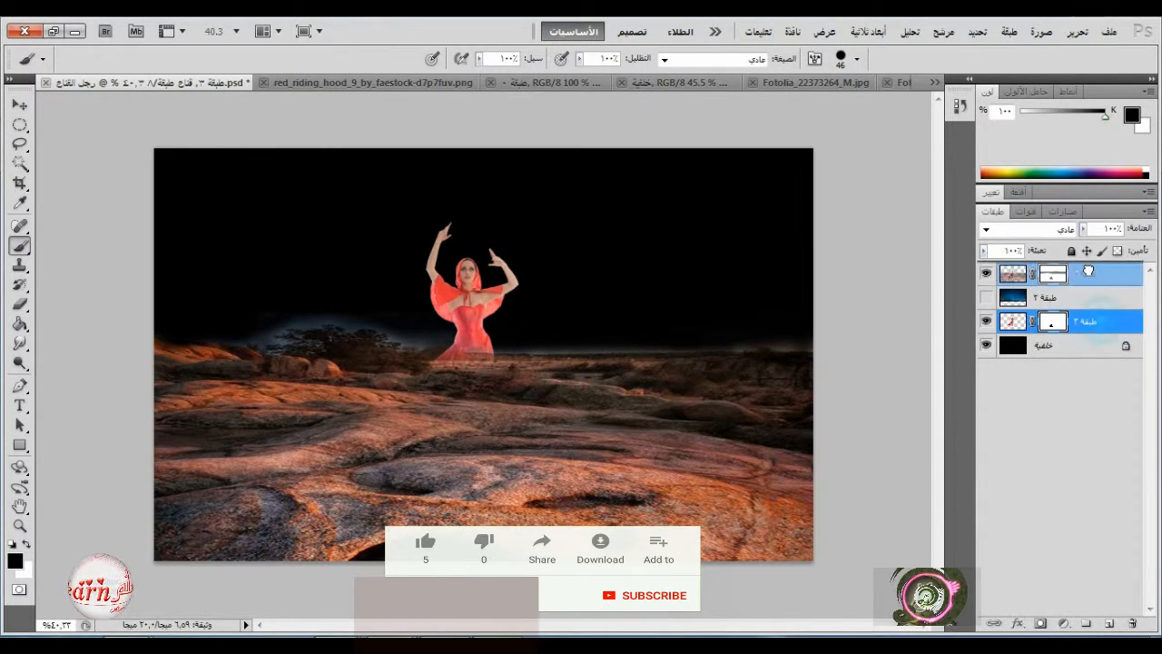
left_click_drag(1088, 271, 1087, 273)
left_click(19, 104)
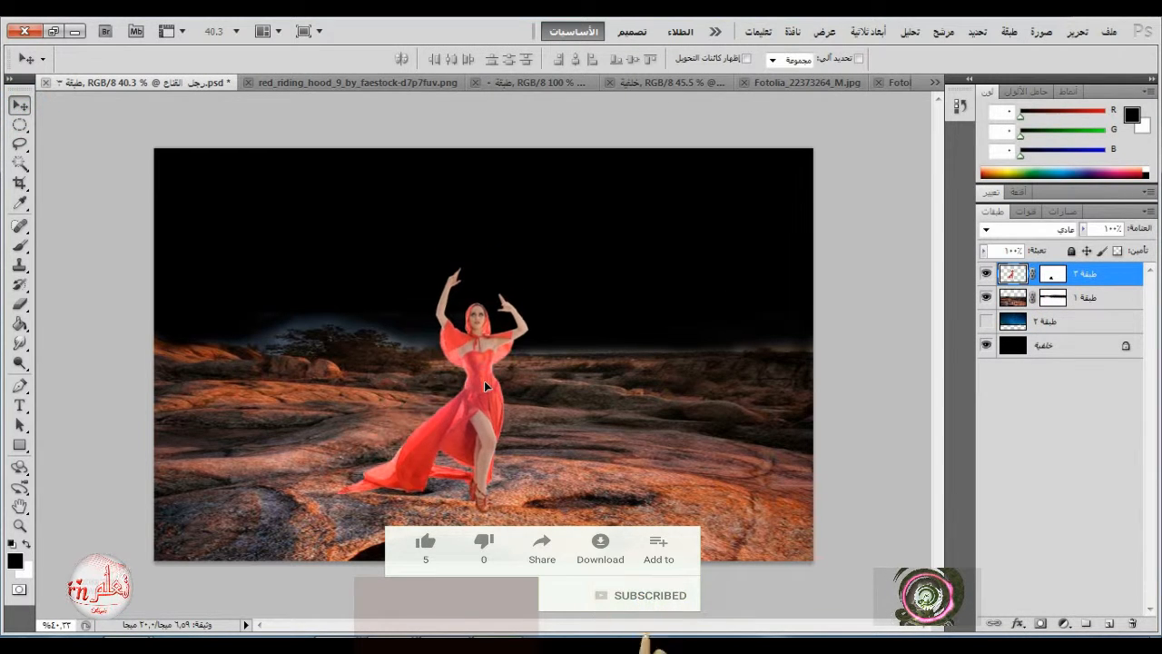
left_click_drag(484, 381, 487, 384)
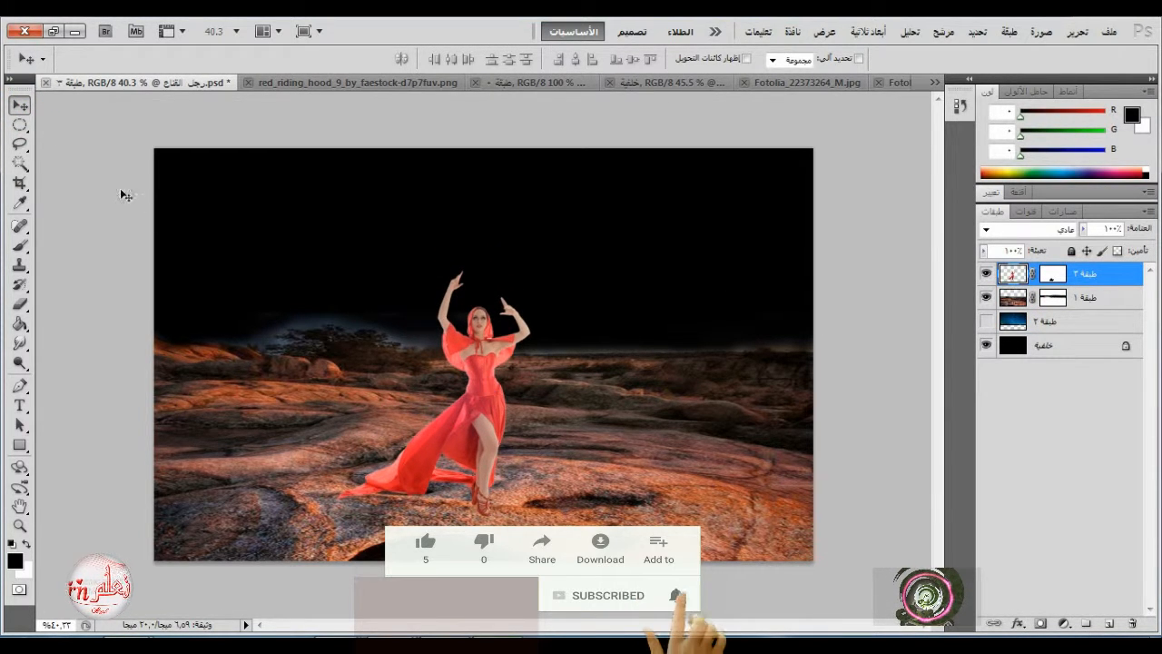
- Hide the rock layer and close the red_riding_hood_9_by_faestock-d7p7fuv.png document
left_click(985, 297)
key("ctrl+0")
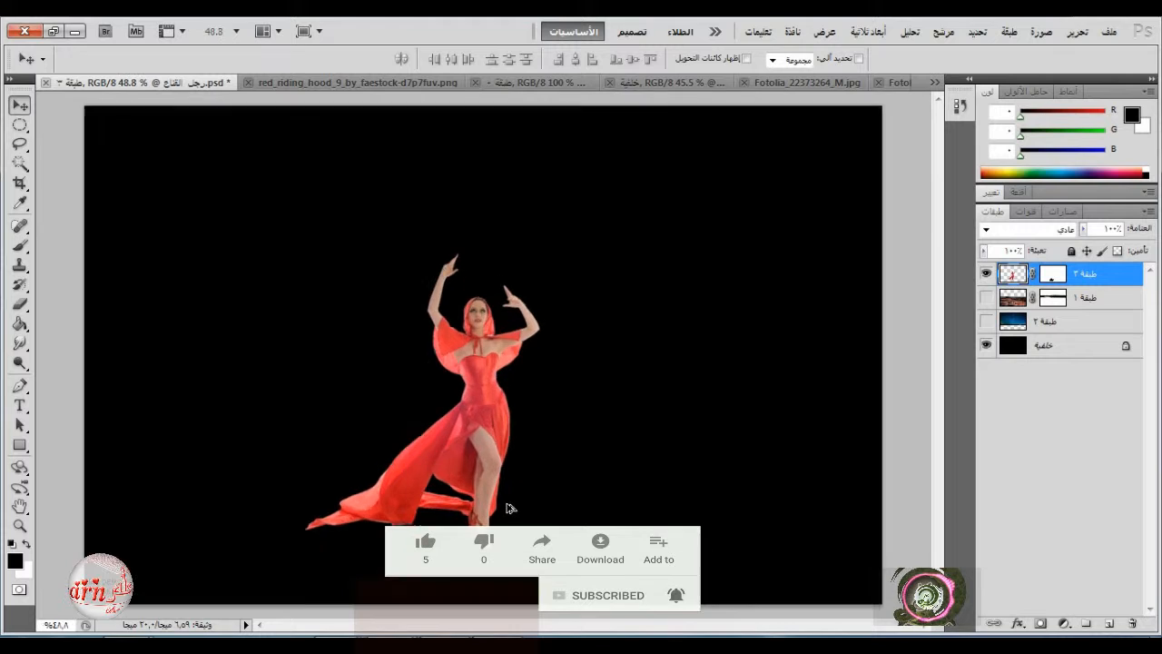
scroll(508, 507, "up", 2)
left_click(333, 84)
left_click(158, 84)
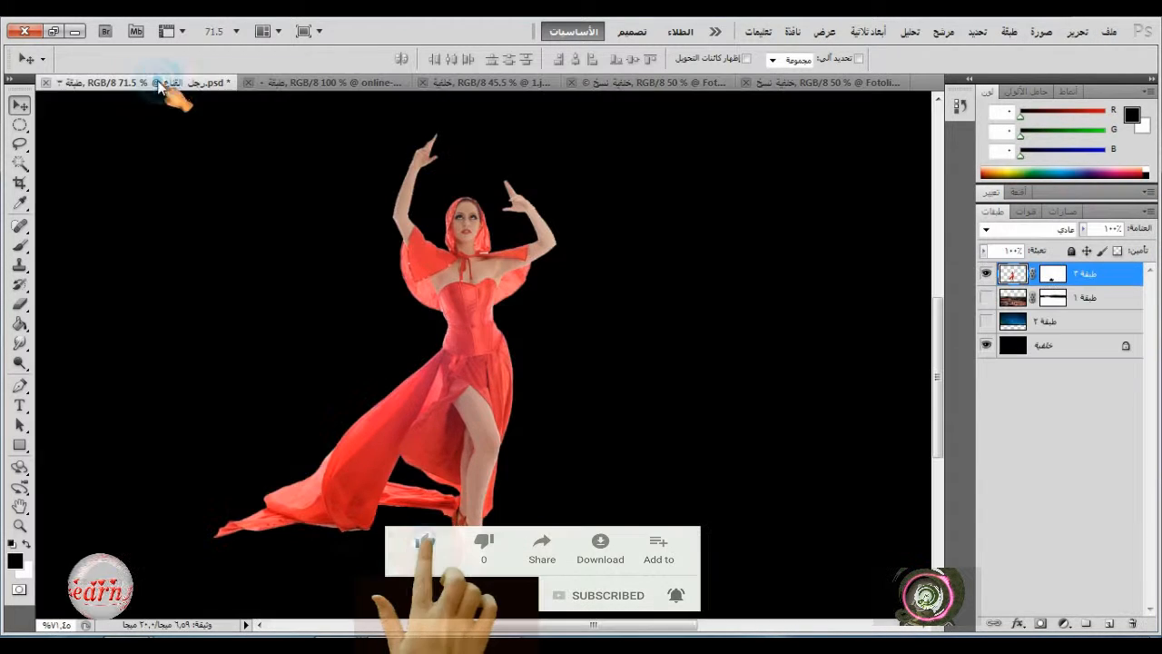
- Copy a rectangular section of a wooden chair leg from online-store.png into the composition beside the woman's shoulder
left_click(305, 83)
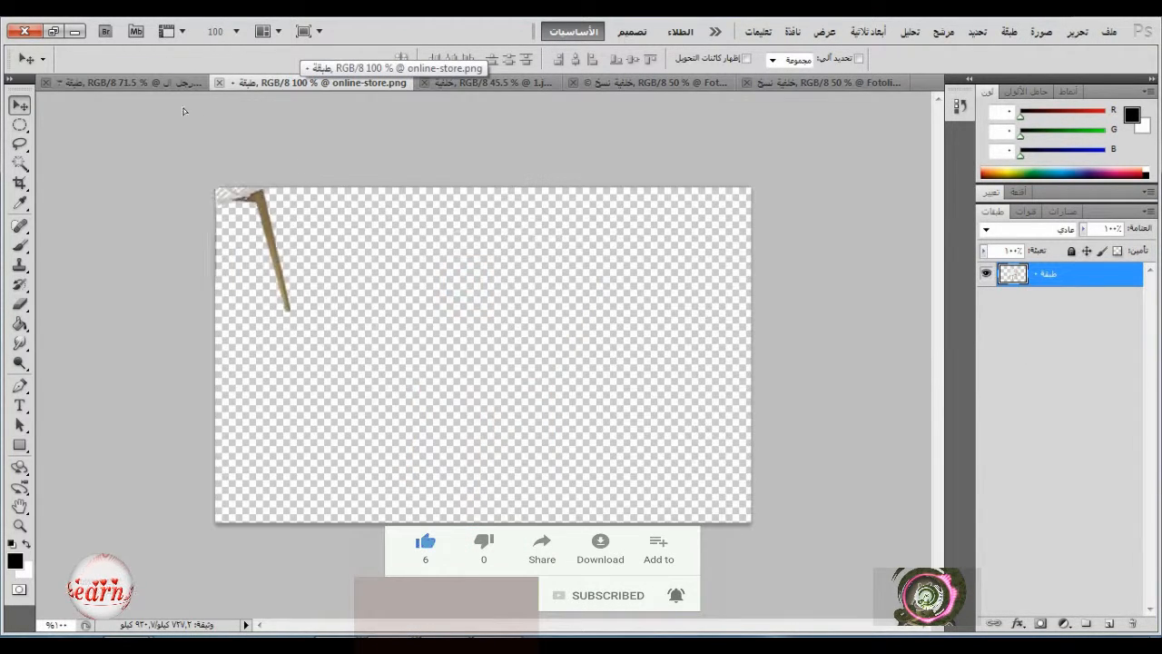
left_click_drag(183, 111, 293, 233)
right_click(21, 126)
left_click(113, 124)
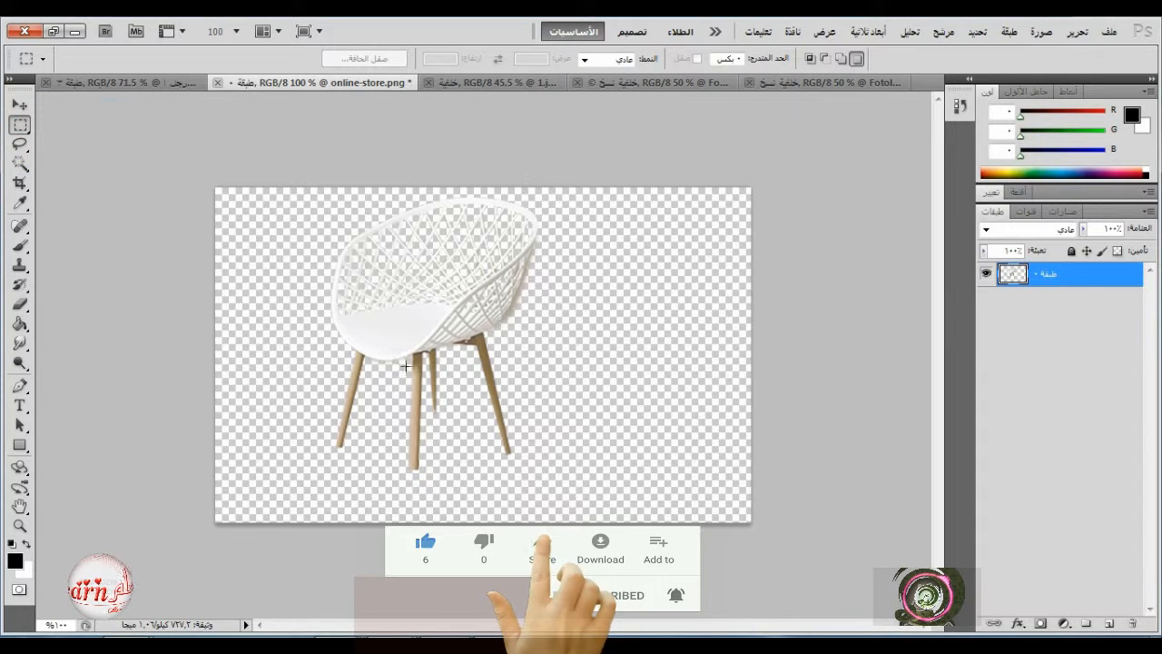
left_click(20, 106)
left_click_drag(498, 389, 399, 269)
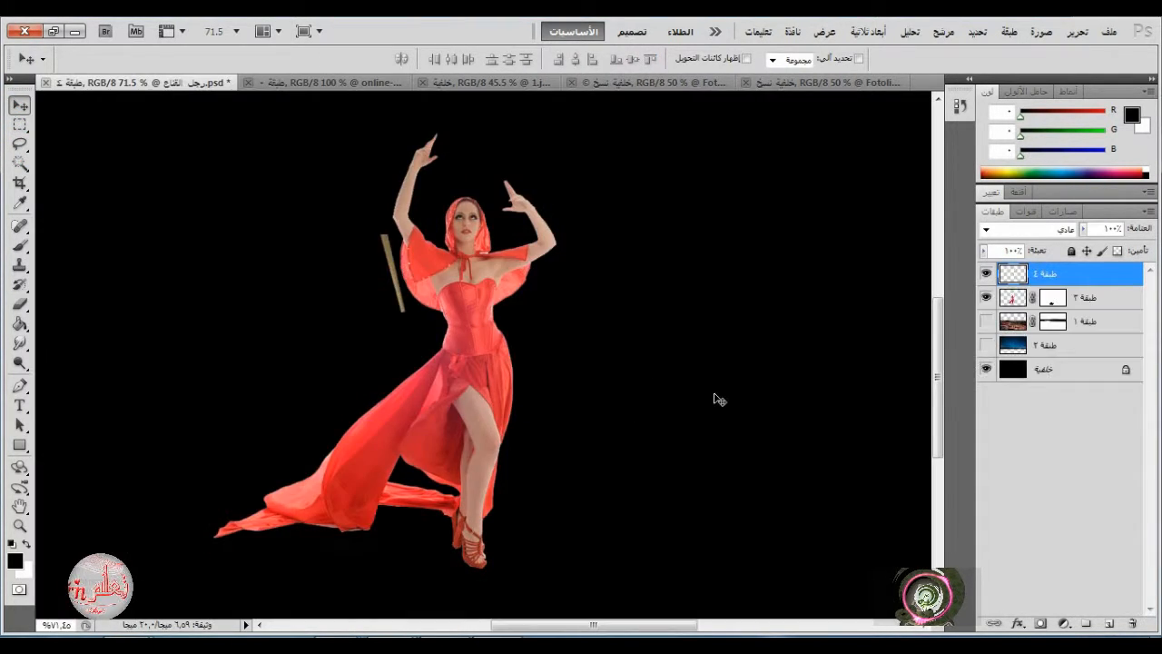
- Free-transform the chair leg piece, rotating it to about -134.02° and moving it to the woman's raised hand
scroll(553, 327, "up", 2)
left_click(1077, 33)
left_click(855, 346)
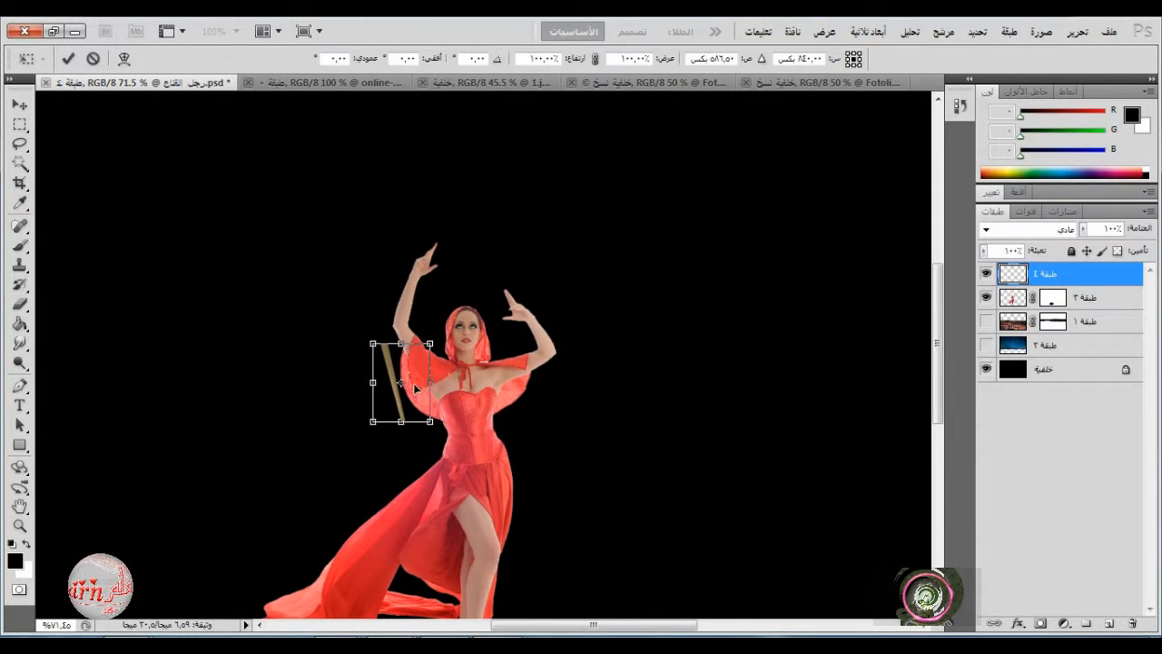
left_click_drag(413, 385, 508, 246)
left_click_drag(579, 307, 445, 87)
left_click_drag(629, 247, 614, 276)
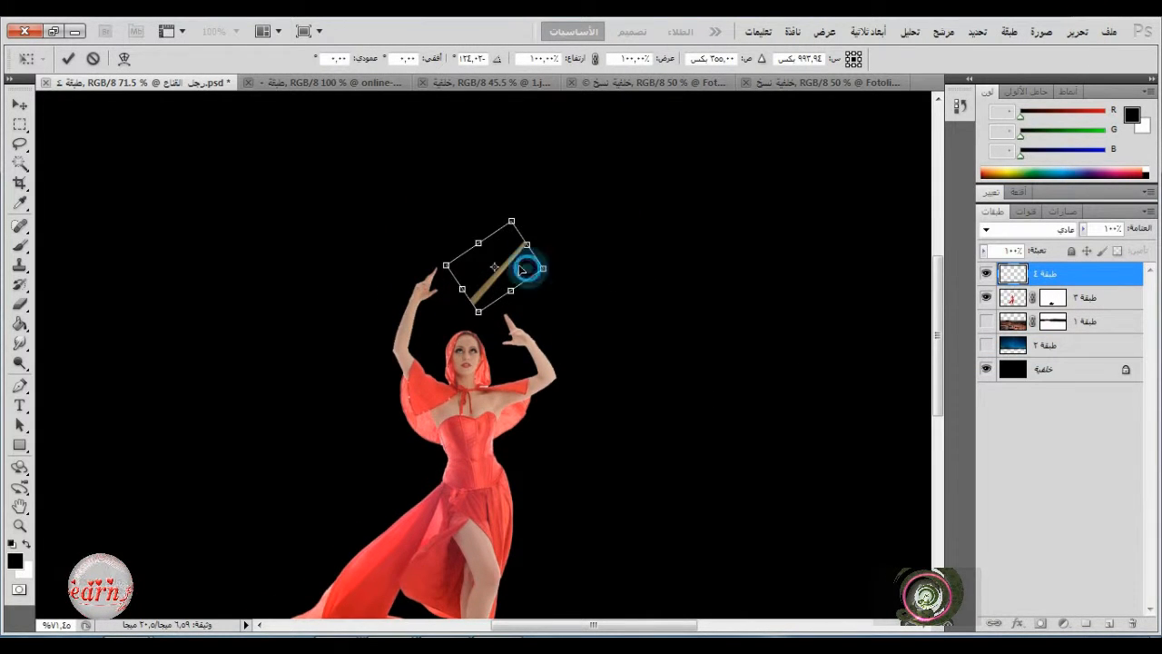
left_click_drag(529, 266, 477, 264)
- Narrow the stick to 39.63% width and lengthen it to 115.25% height
scroll(483, 320, "up", 4)
scroll(485, 323, "up", 4)
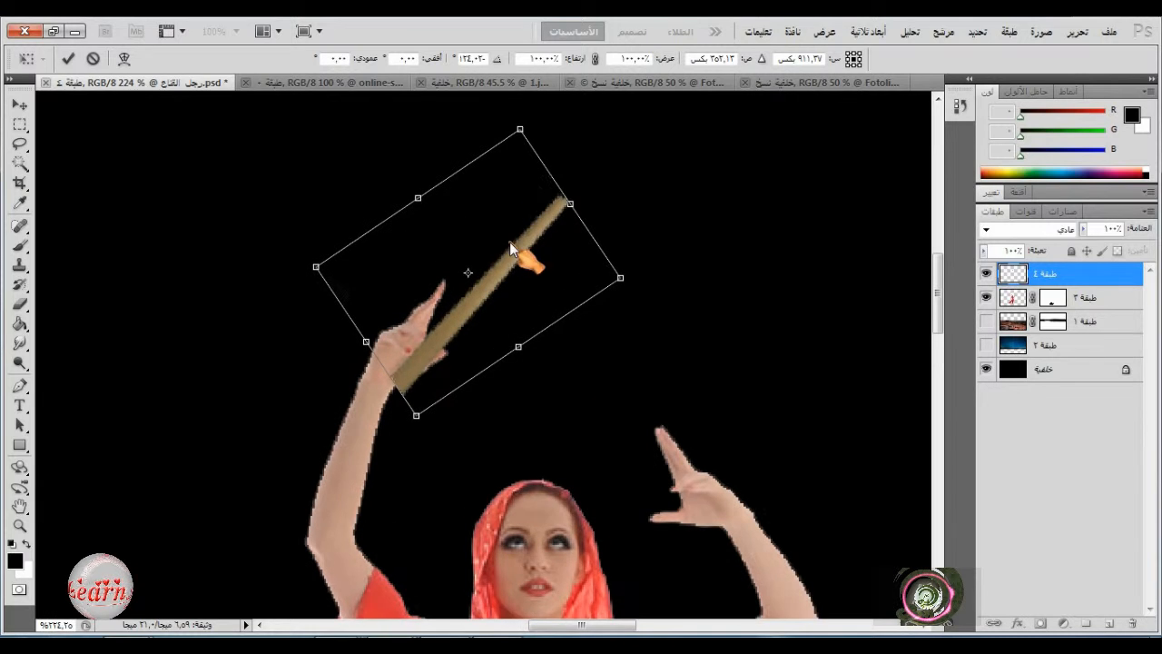
left_click_drag(516, 350, 506, 290)
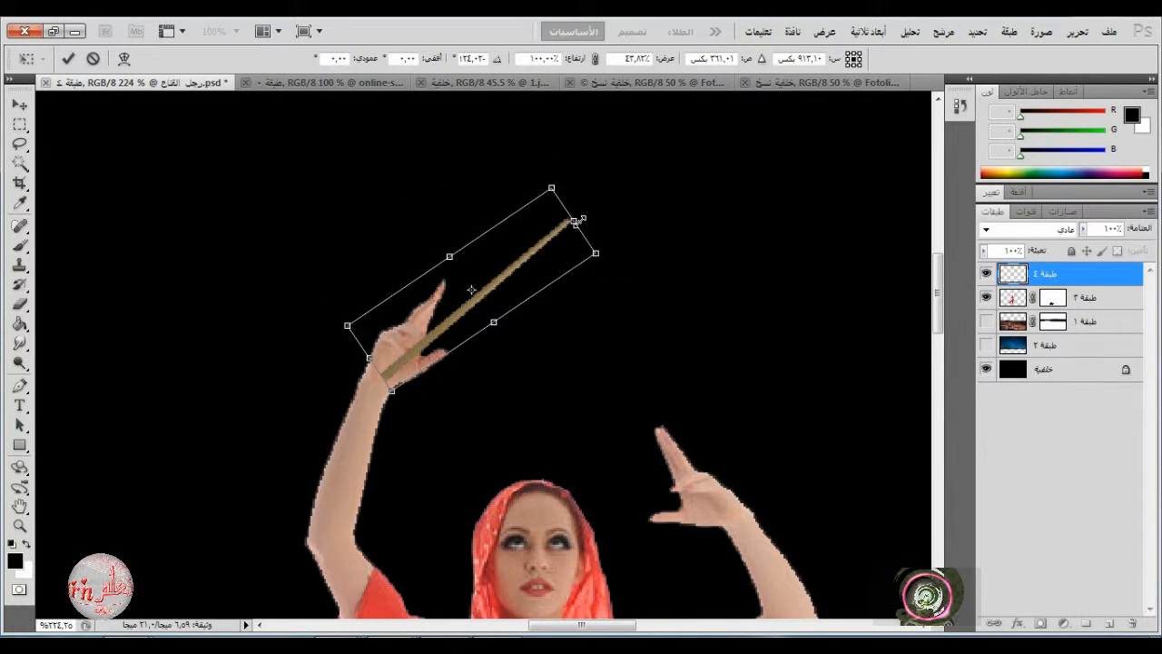
left_click_drag(575, 220, 603, 196)
left_click(508, 306)
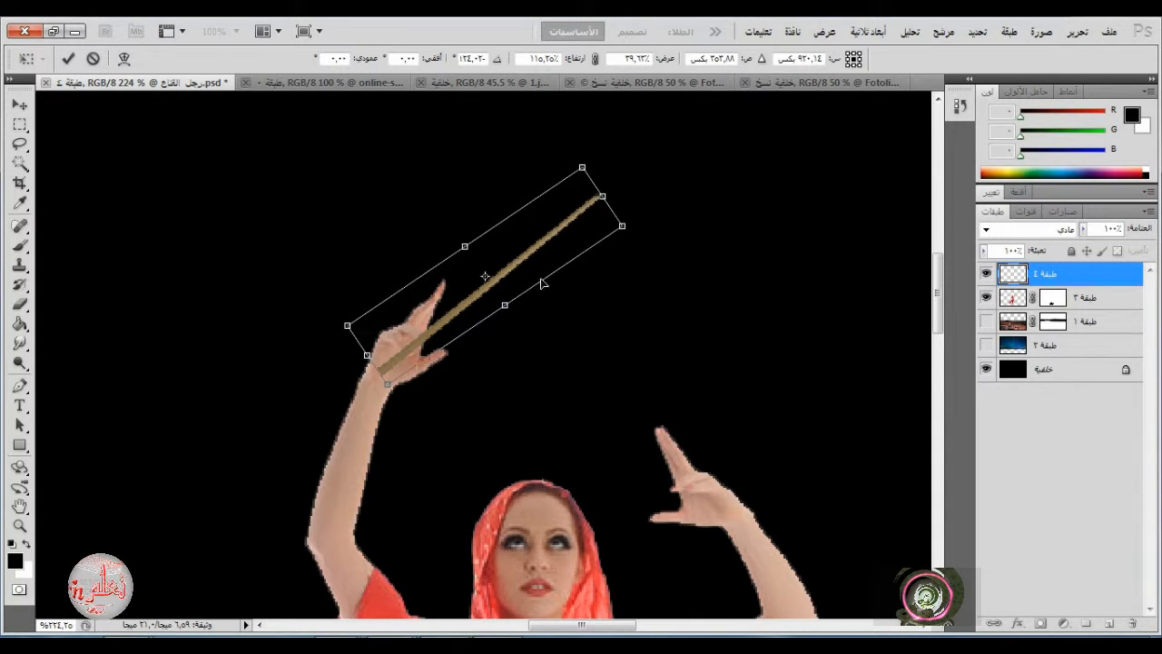
- Shorten the stick to 106.42% height and warp its far end into a narrow, wand-like taper
right_click(541, 284)
left_click(586, 172)
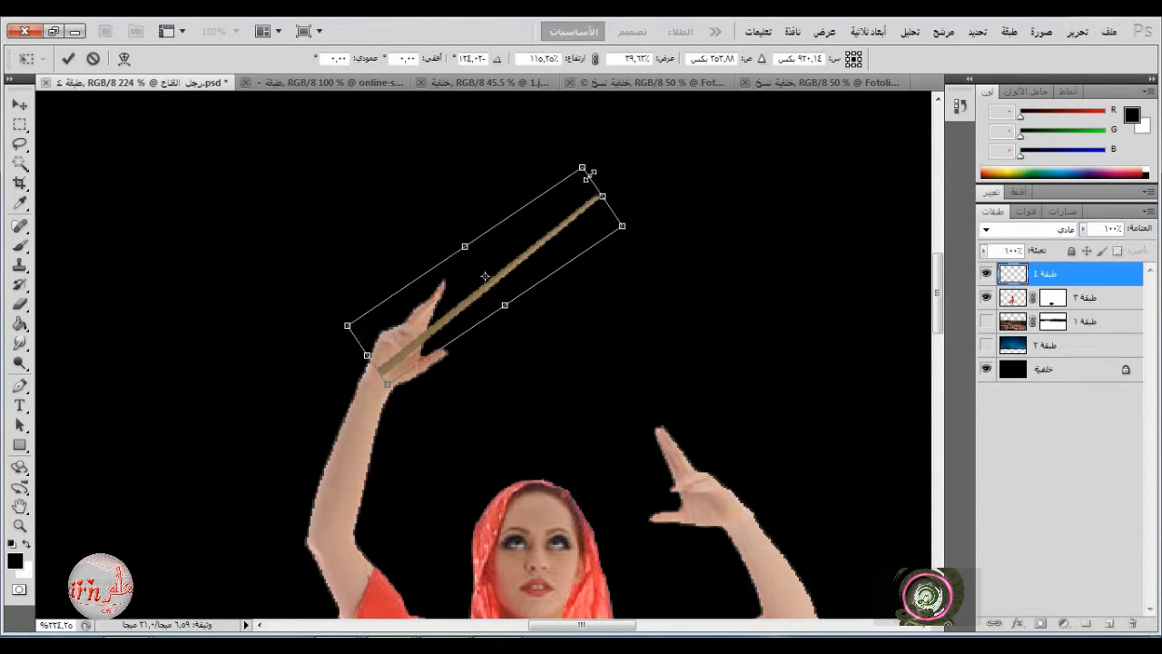
right_click(557, 238)
left_click(536, 374)
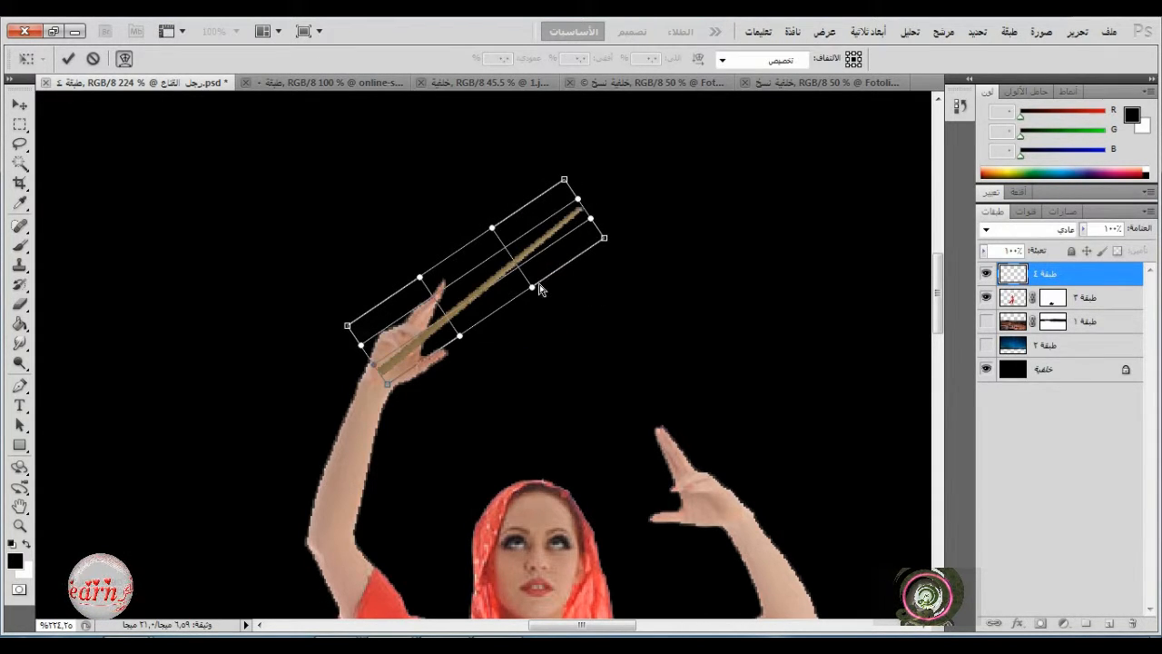
left_click_drag(532, 287, 527, 272)
left_click_drag(492, 228, 503, 239)
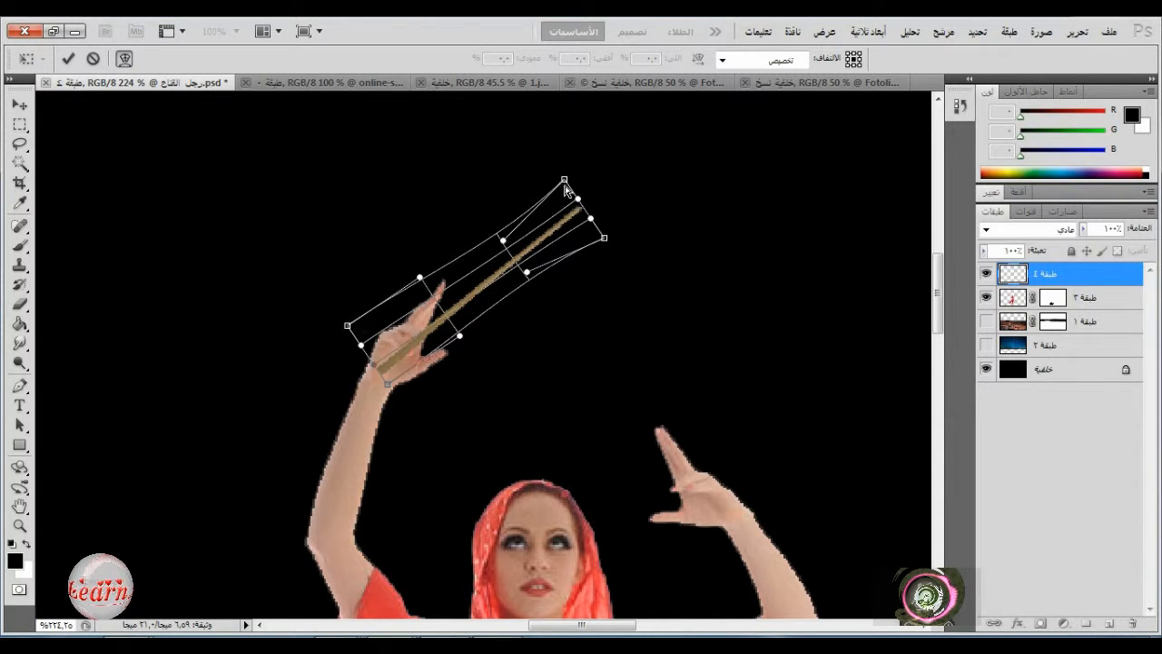
left_click_drag(564, 182, 578, 194)
left_click_drag(603, 240, 595, 230)
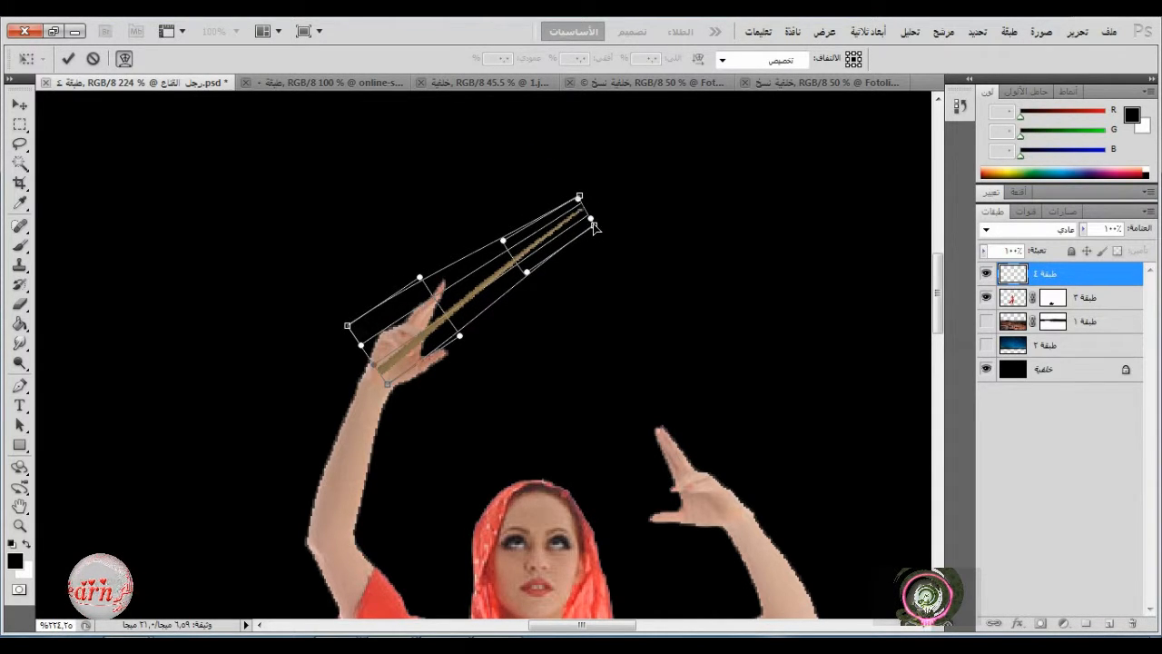
right_click(418, 293)
left_click(423, 305)
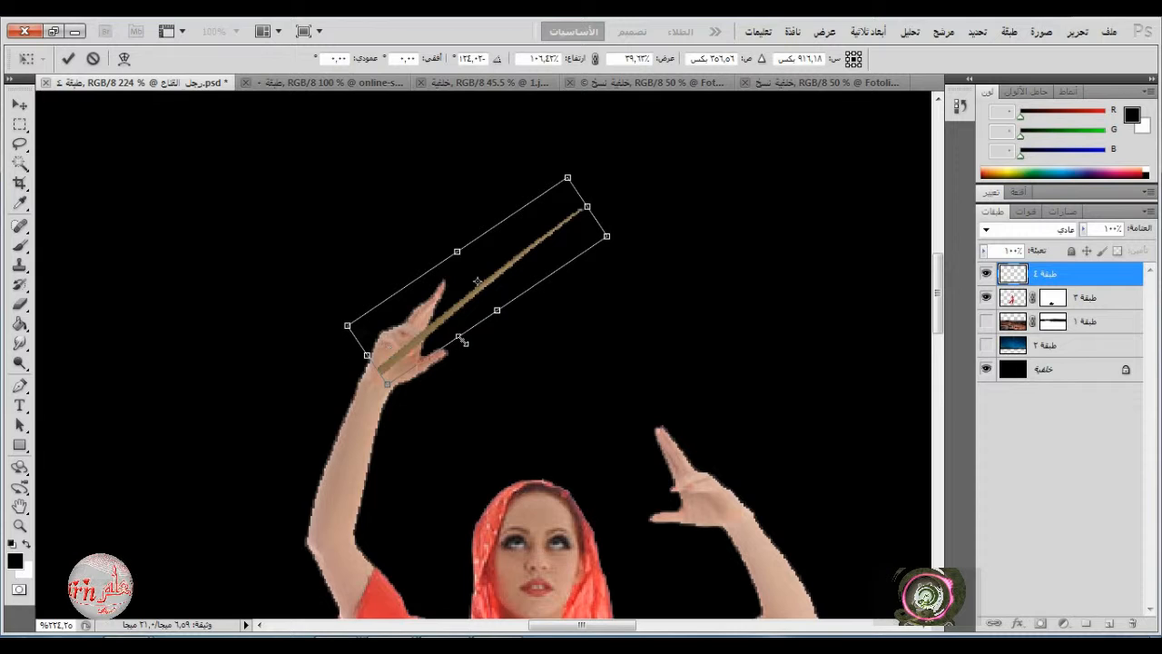
- Rotate the stick to about -131.86°, shift it into the raised hand, and apply the transformation
left_click_drag(464, 326, 458, 332)
left_click_drag(642, 318, 640, 285)
left_click_drag(511, 270, 502, 260)
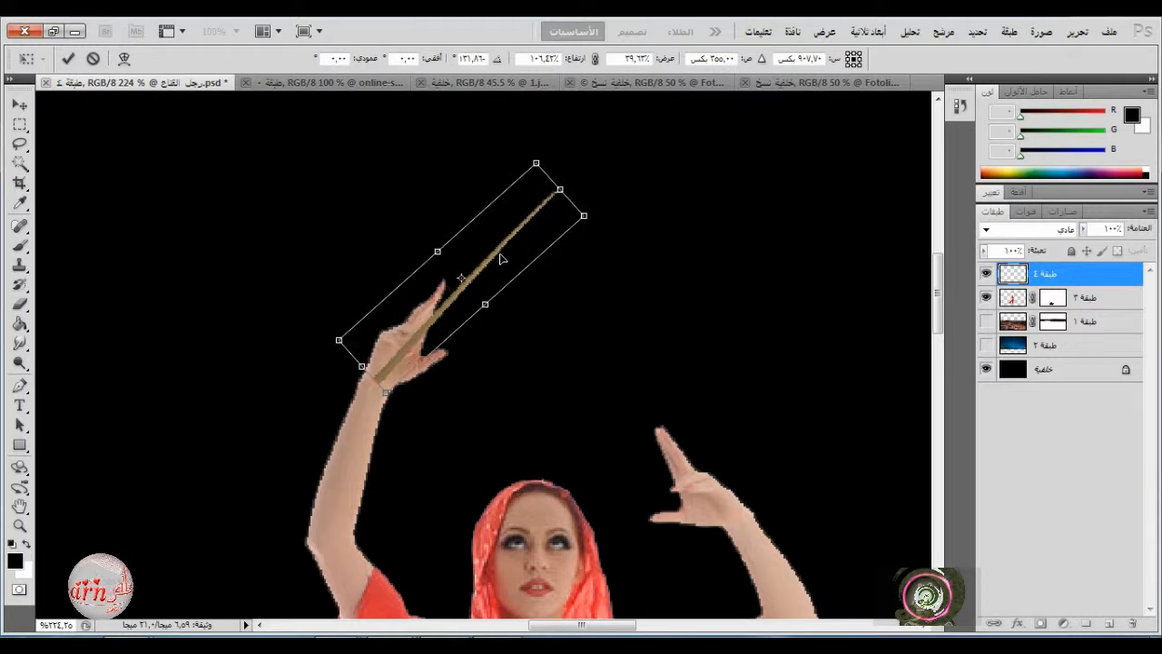
left_click(67, 60)
- Add a layer mask to the stick layer at 45% opacity and load the woman's outline as a selection
left_click(1039, 625)
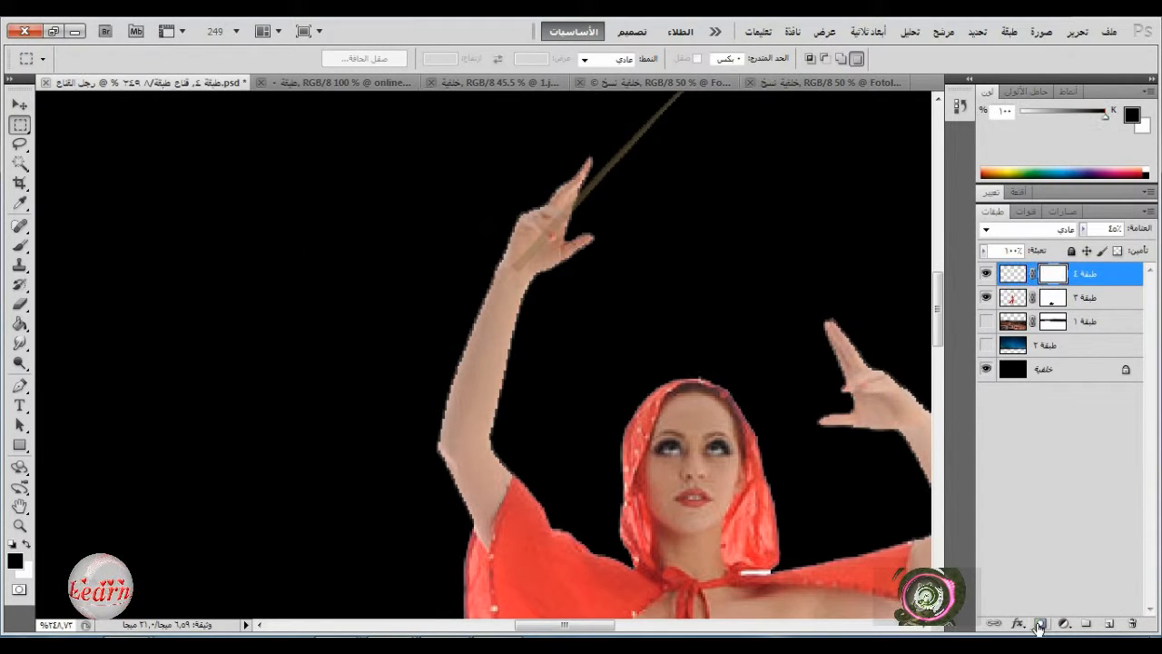
scroll(602, 233, "up", 14)
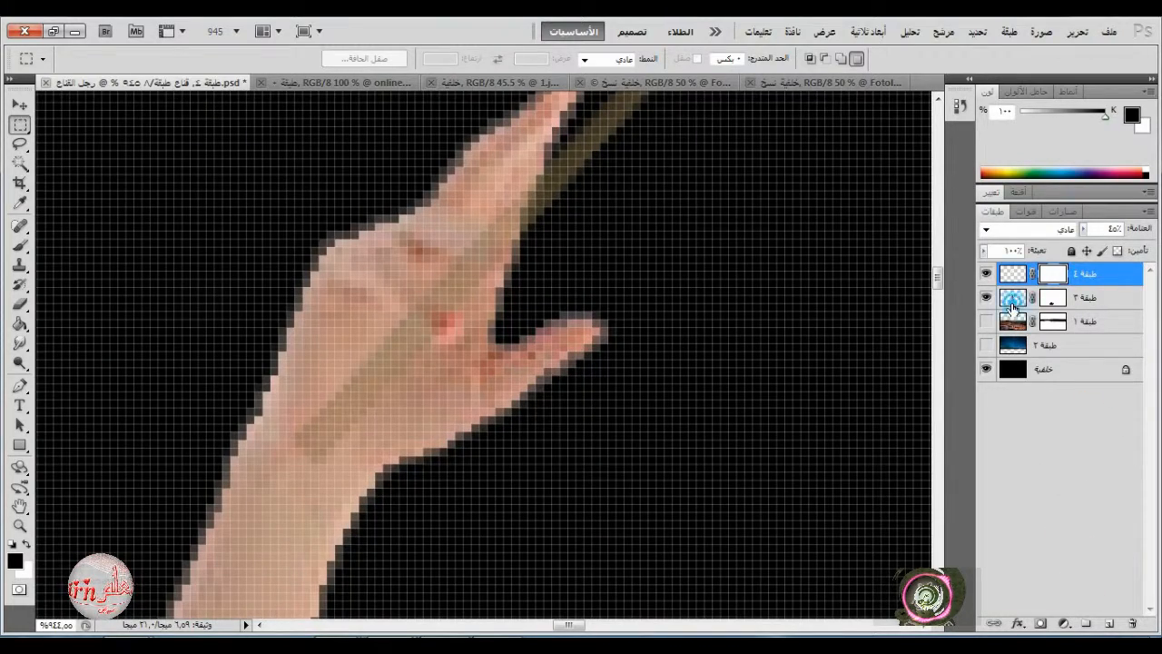
left_click(1013, 299)
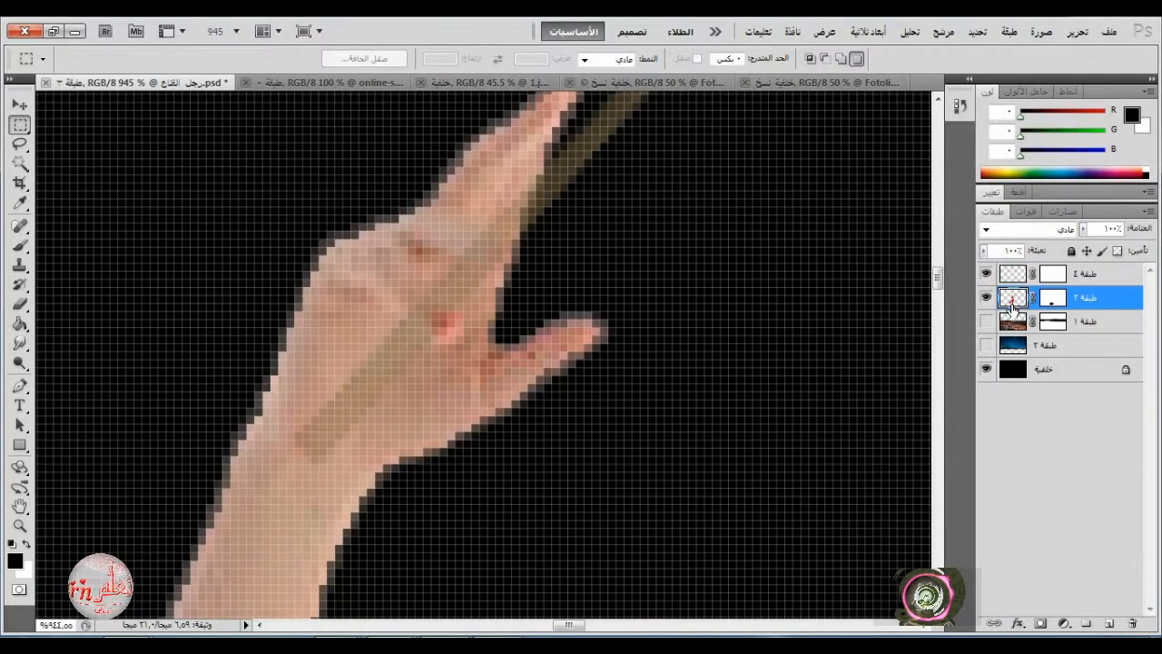
left_click(1018, 303, "ctrl")
- Paint black on the stick layer's mask with a 4 px brush where the stick passes behind the raised hand's fingers
left_click(20, 245)
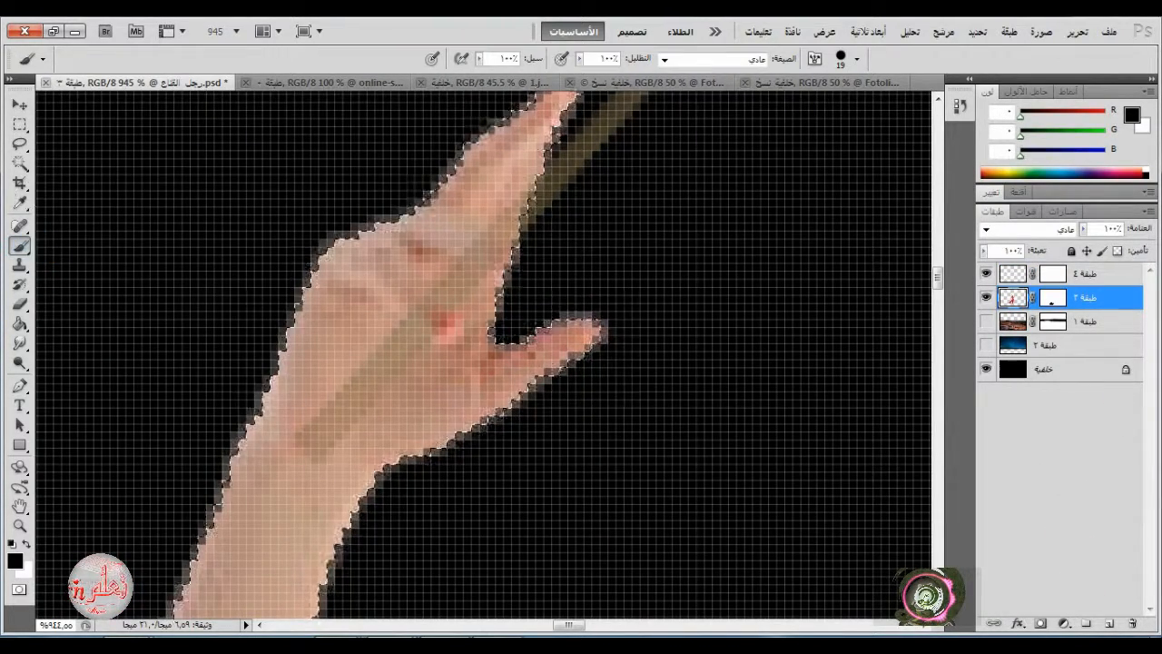
right_click(686, 354)
left_click_drag(685, 351, 669, 352)
left_click(429, 311)
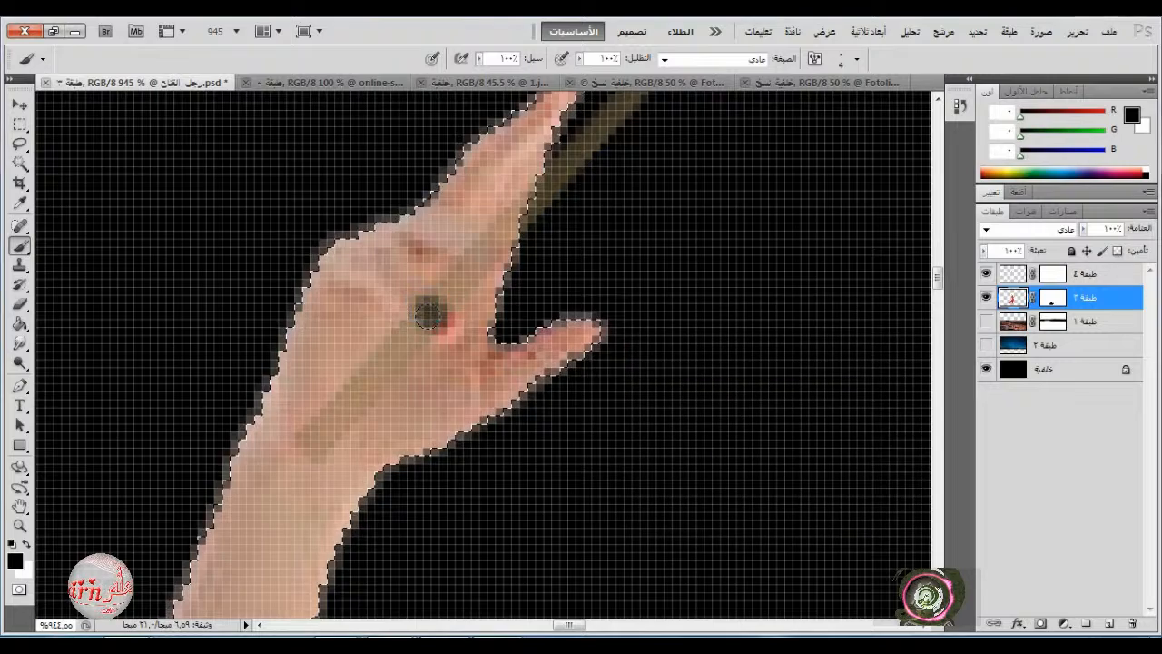
left_click(1051, 275)
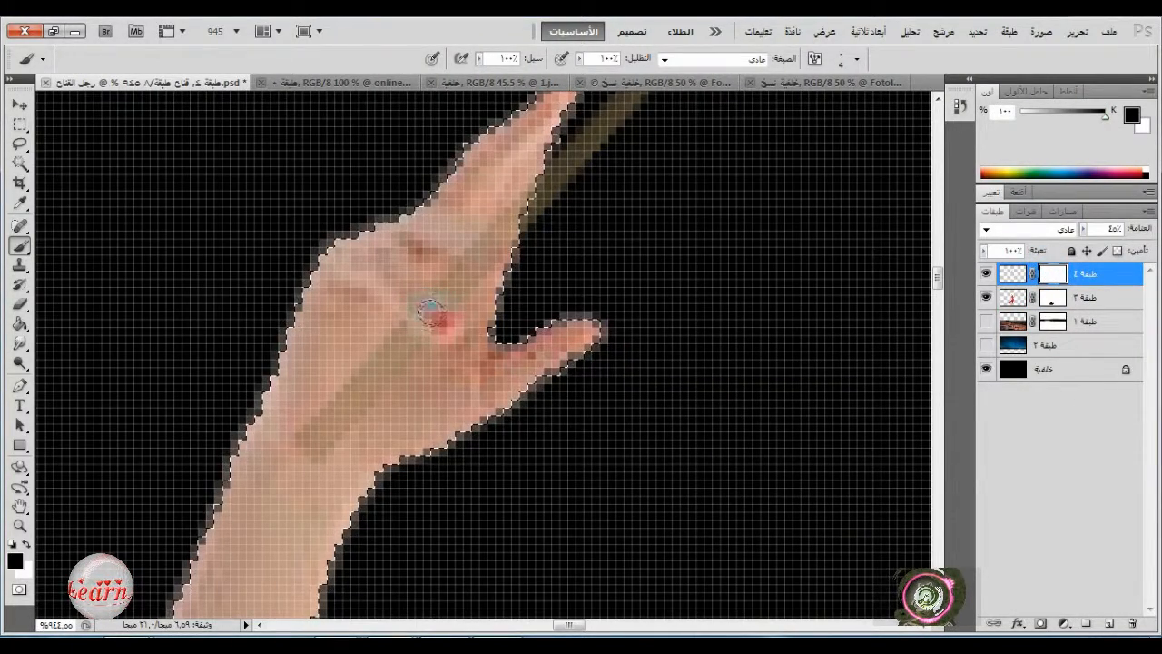
scroll(513, 284, "down", 2)
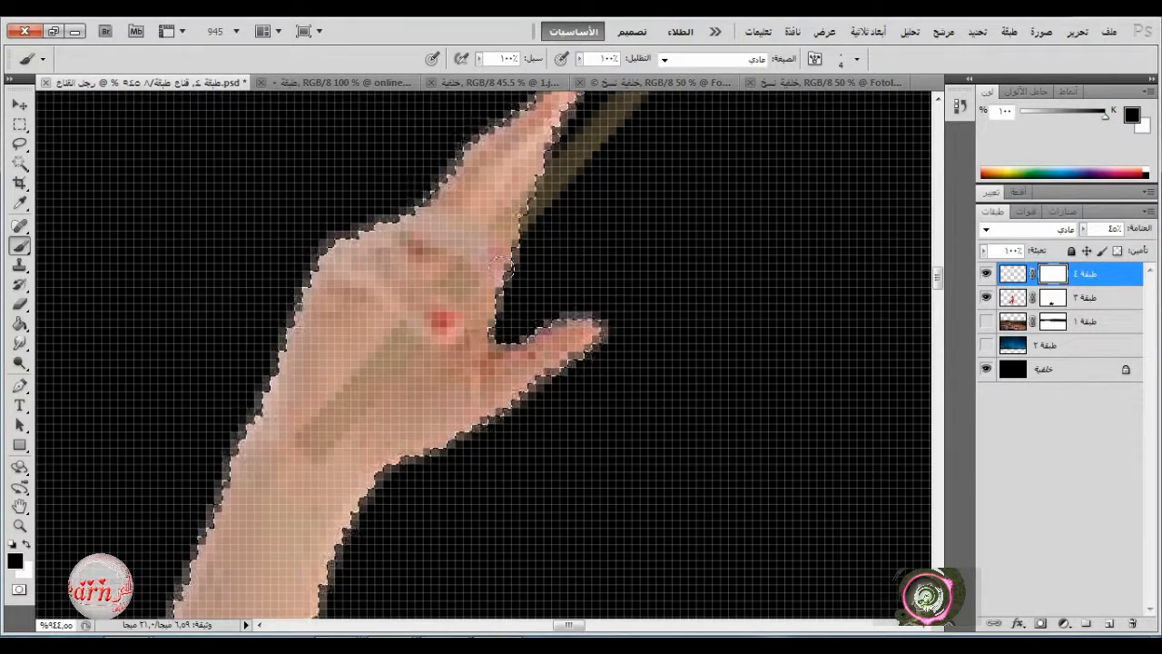
scroll(513, 284, "down", 2)
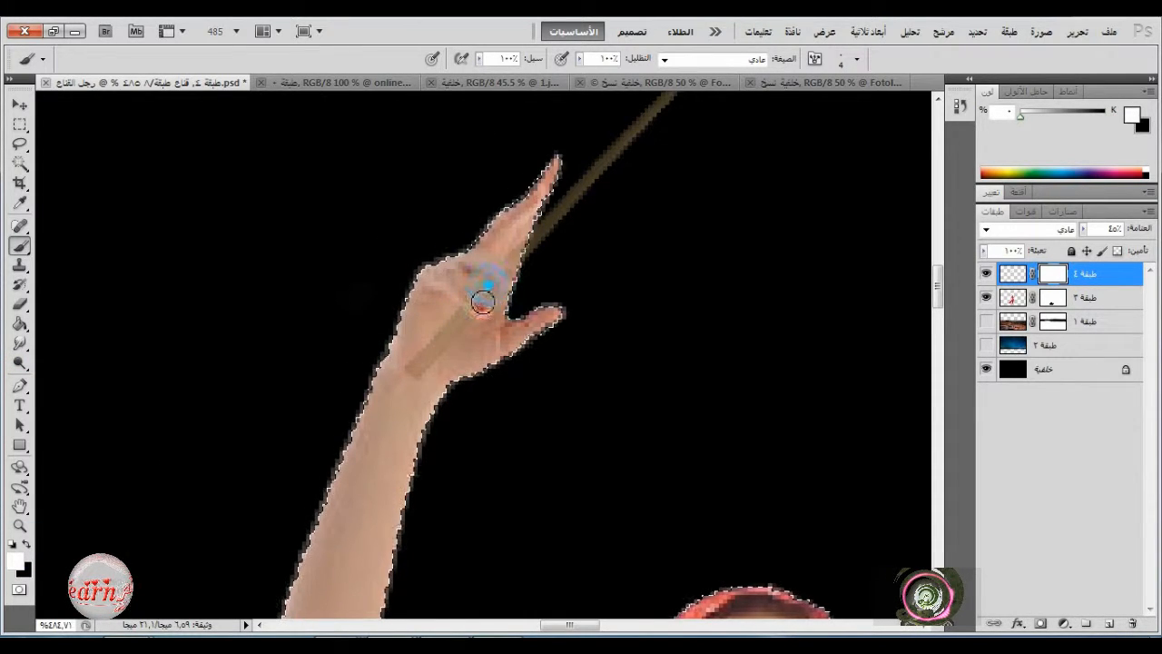
- Set the stick layer to 100% opacity, touch up its mask around the fingers, and clear the selection
left_click_drag(1079, 247, 1149, 261)
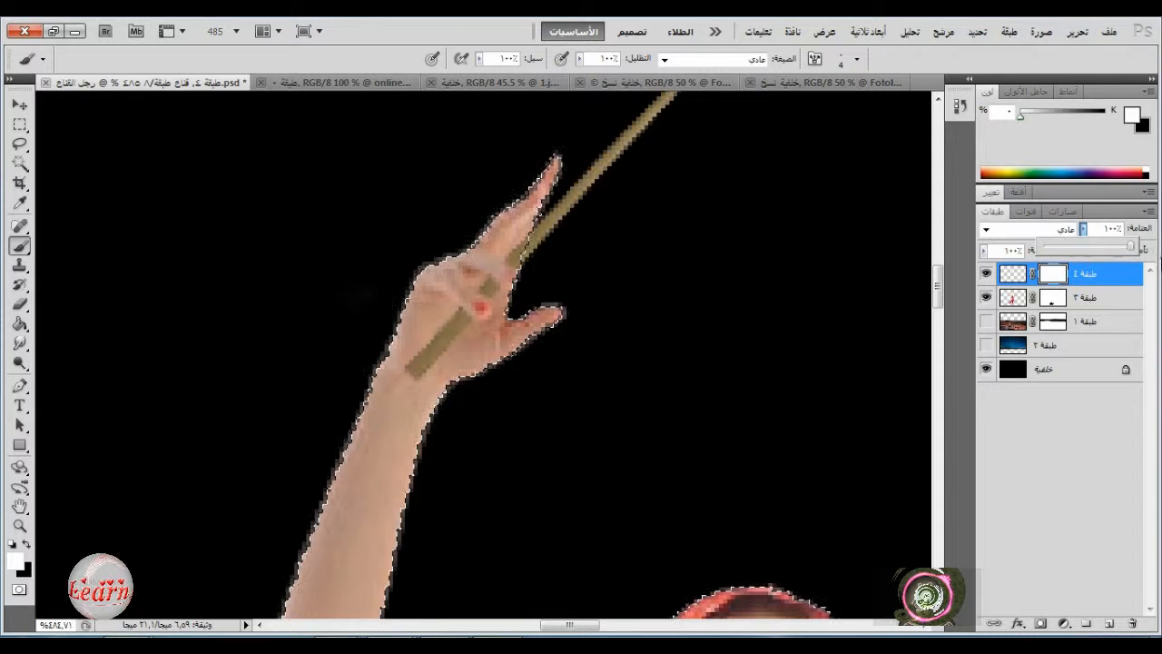
left_click_drag(499, 289, 458, 328)
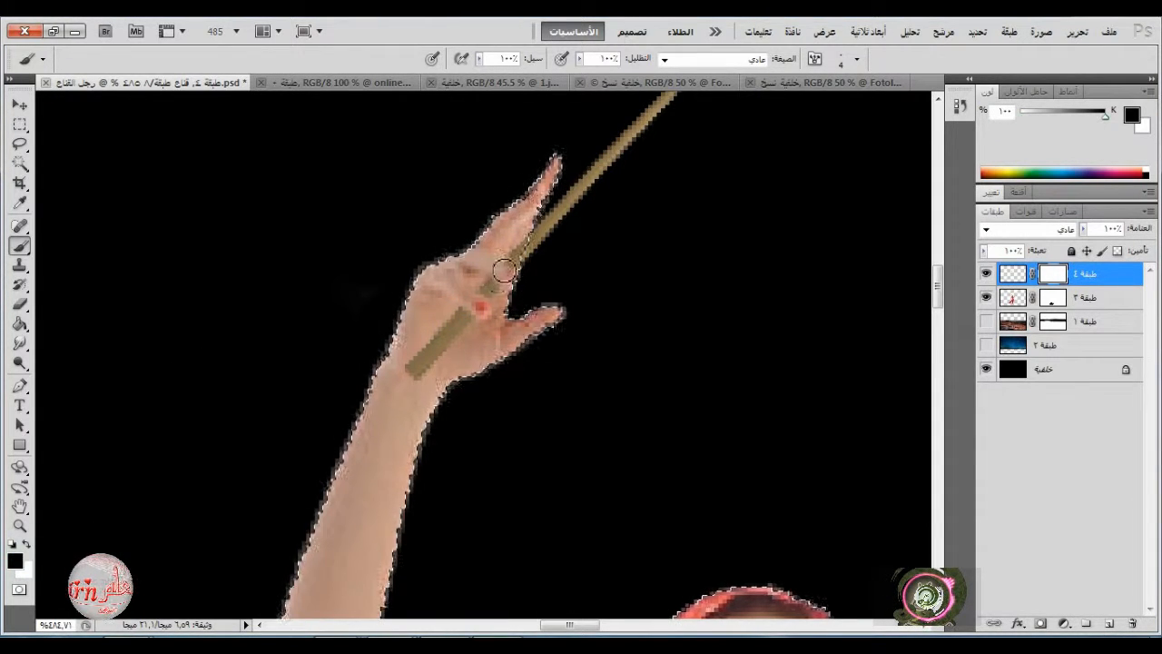
key("ctrl+0")
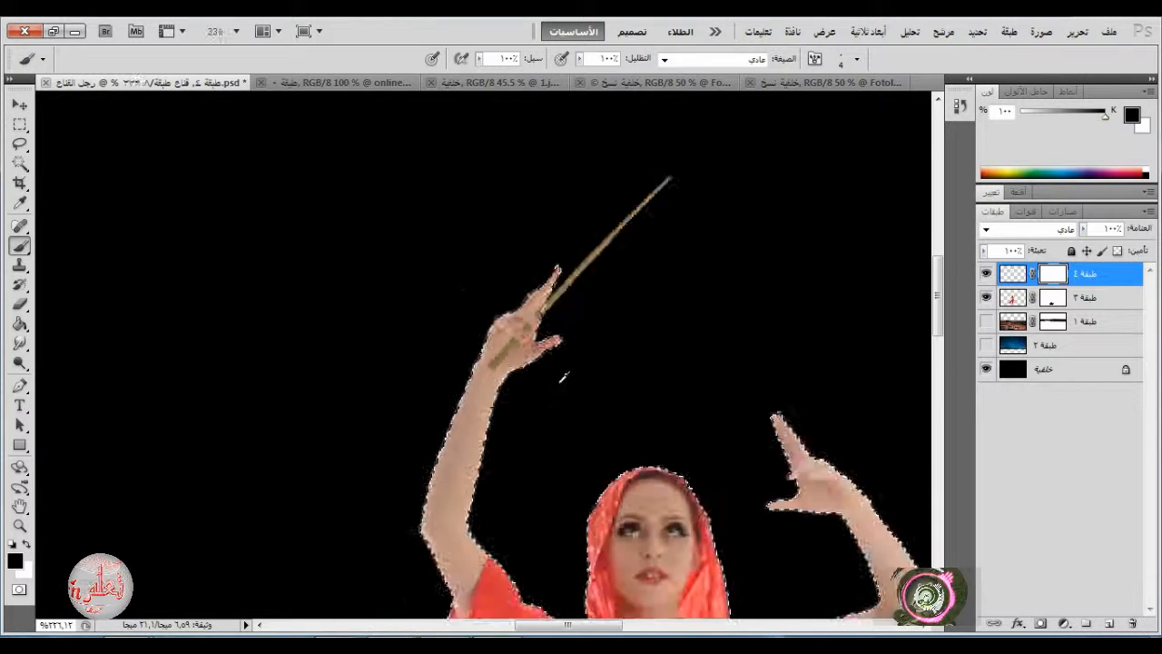
left_click(163, 203)
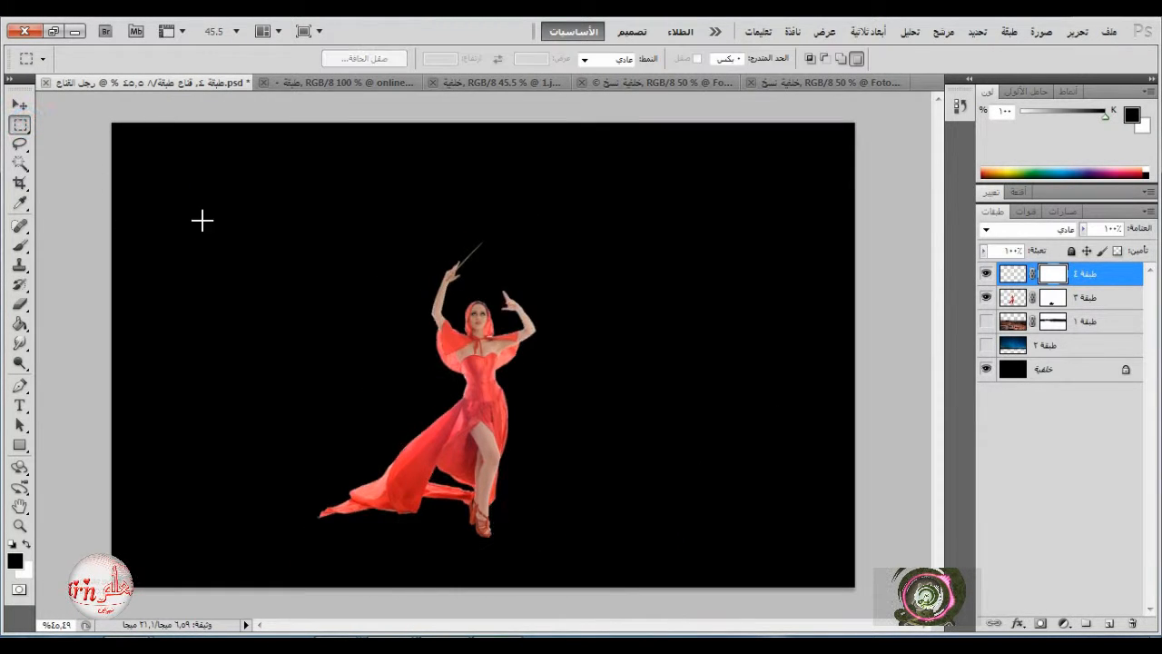
scroll(469, 557, "up", 4)
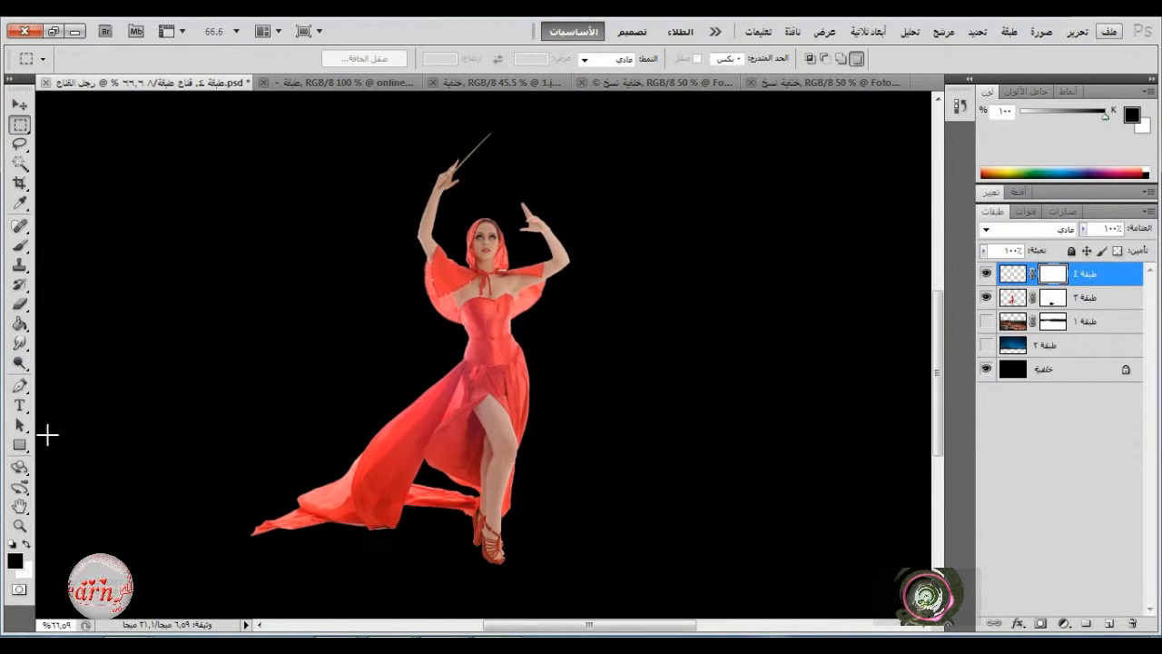
- Add a new layer above the stick and paint a short white horizontal stroke beside the woman with a 25 px brush
left_click(20, 384)
left_click(1119, 270)
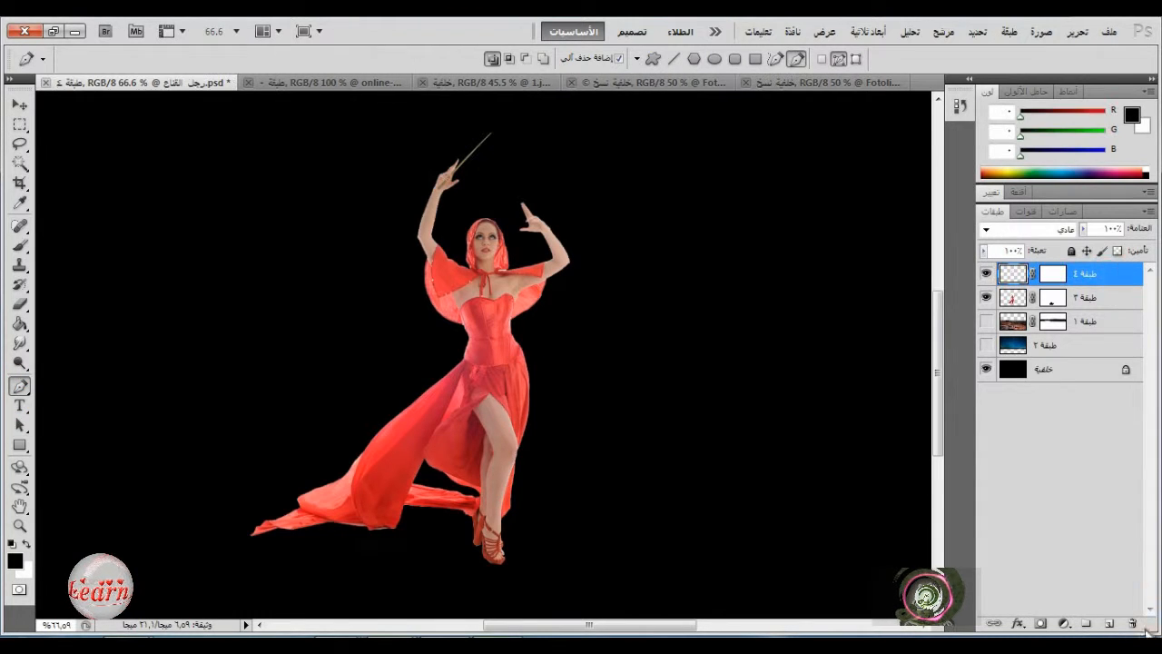
left_click(1110, 624)
left_click(20, 245)
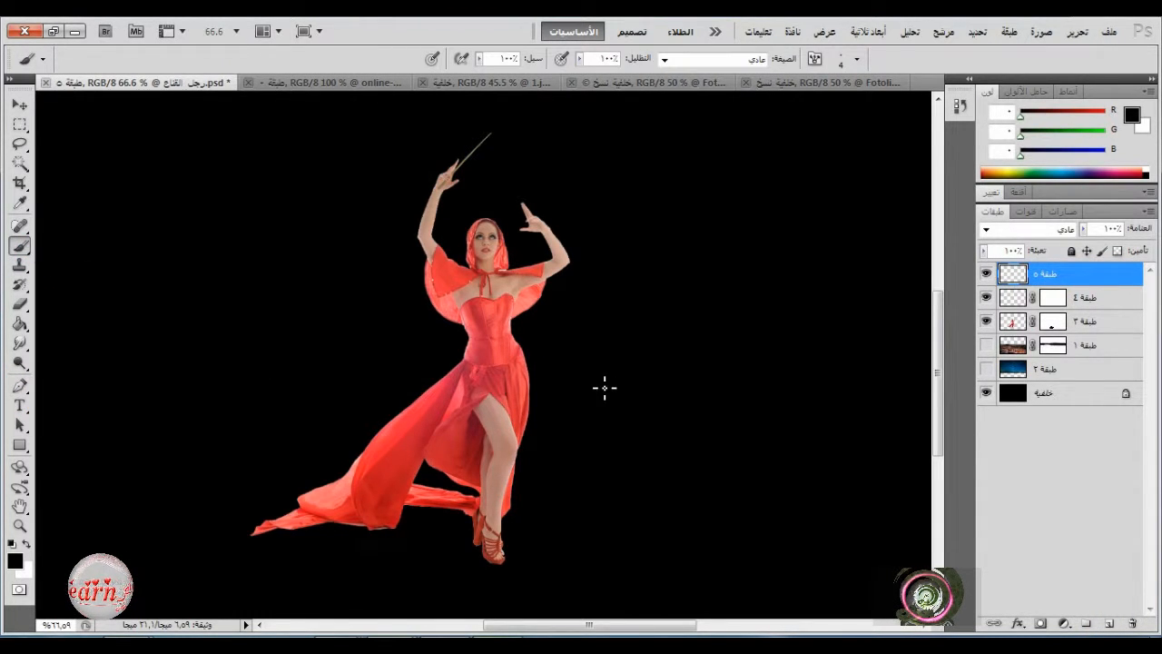
right_click(604, 386)
left_click(603, 341)
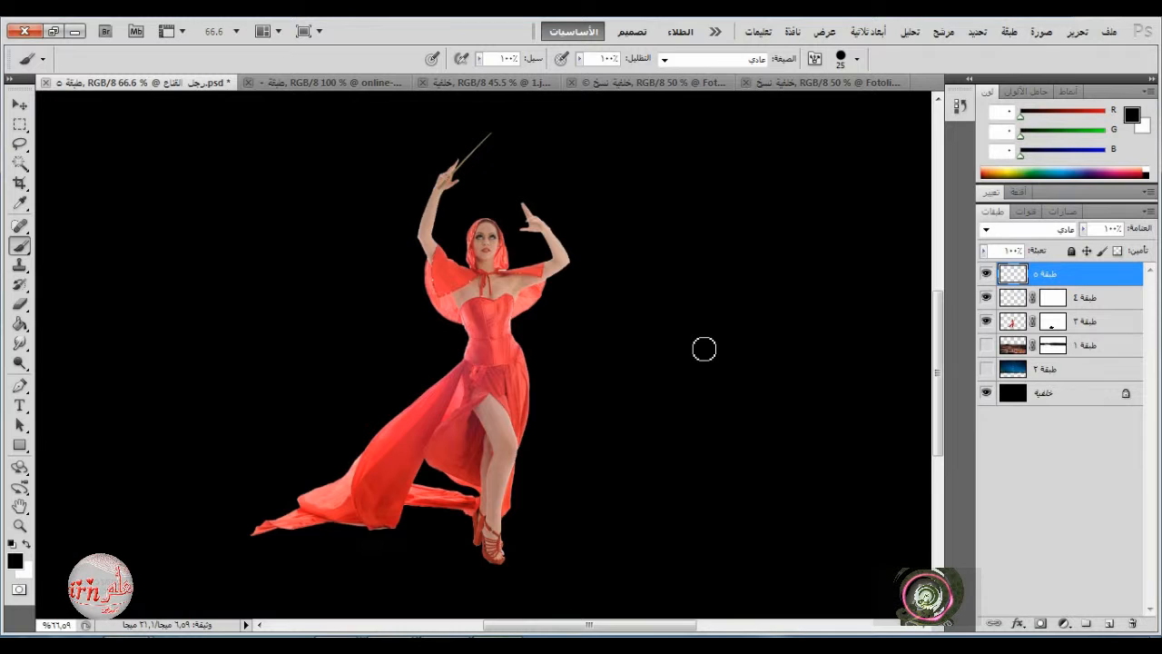
left_click(26, 542)
left_click_drag(621, 431, 753, 436)
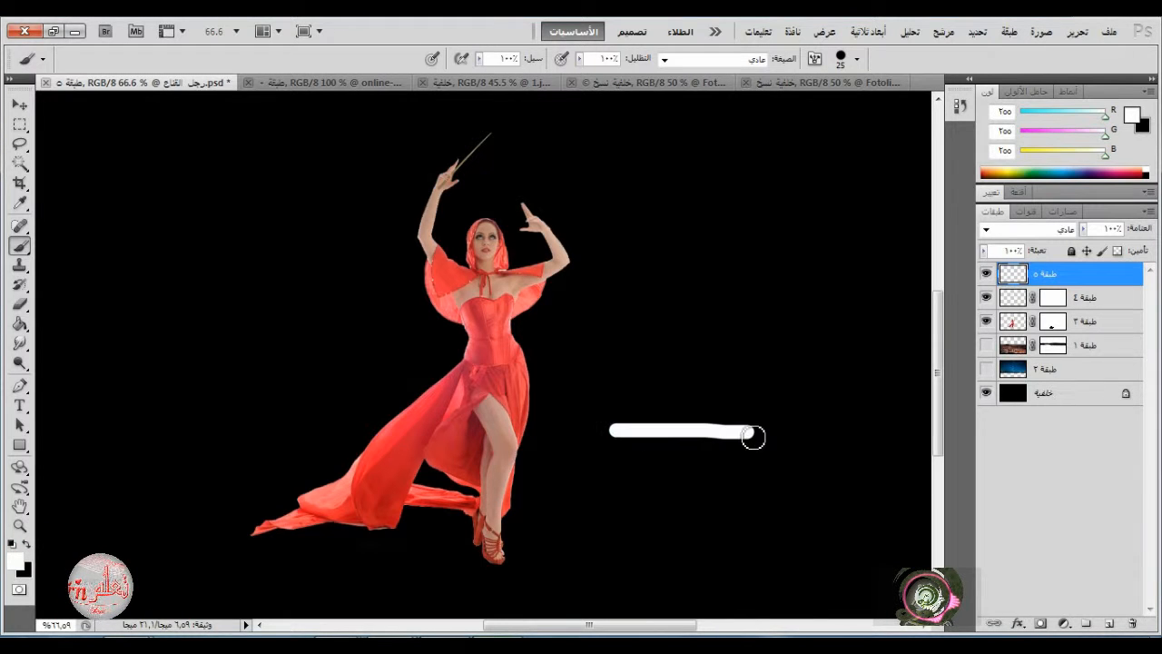
- Add an Outer Glow effect to the stroke layer and choose a light red glow colour
double_click(1133, 276)
left_click(1139, 192)
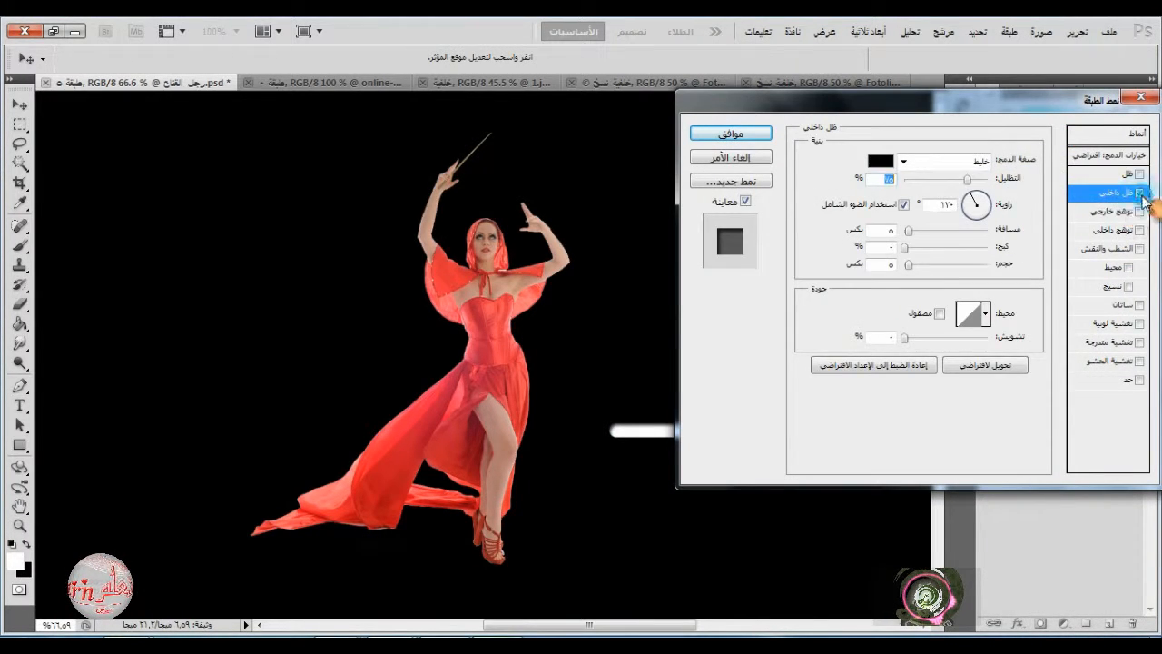
left_click(1140, 193)
left_click(1140, 212)
left_click_drag(1023, 101, 394, 157)
left_click(375, 276)
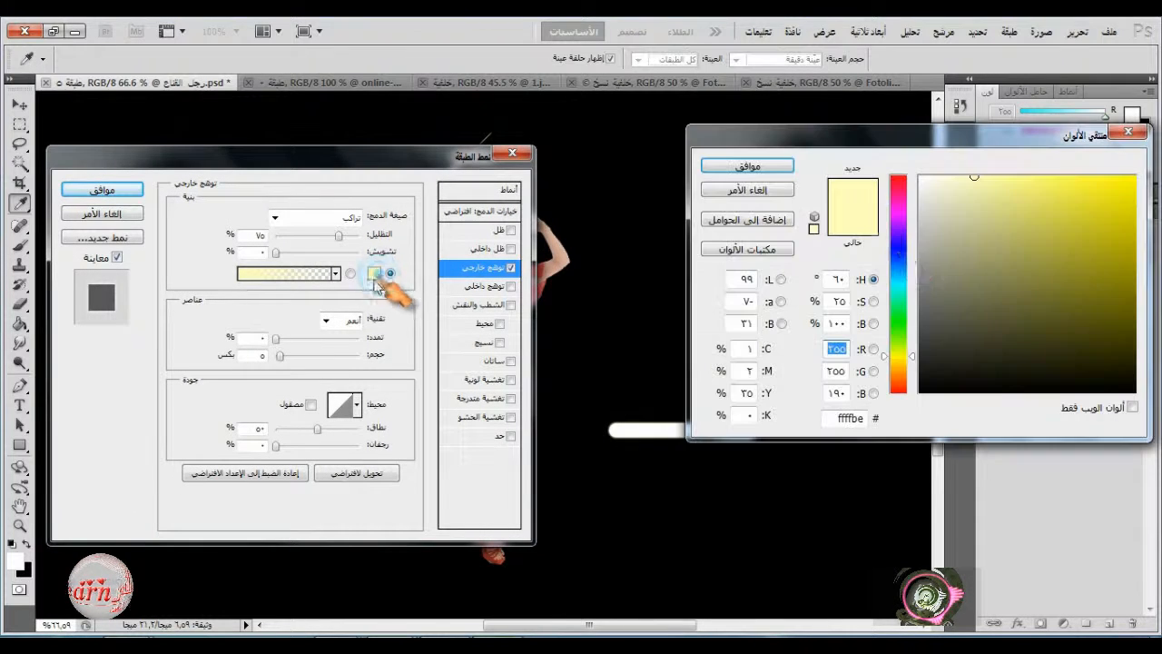
left_click(899, 178)
left_click(984, 177)
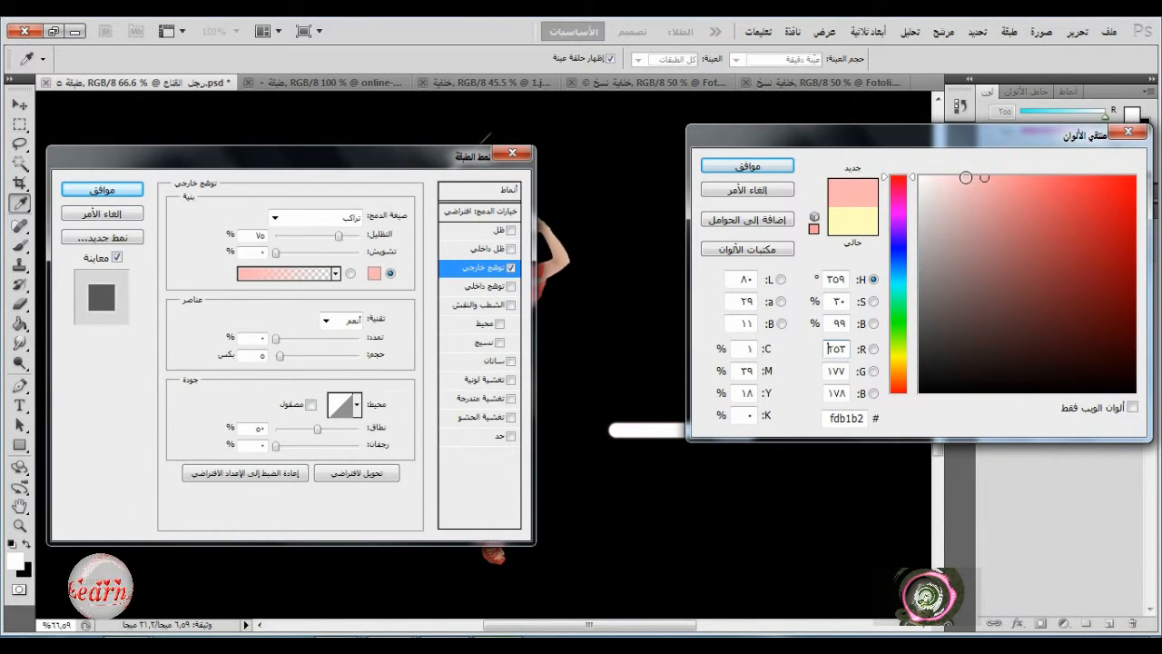
left_click(1006, 178)
left_click(776, 169)
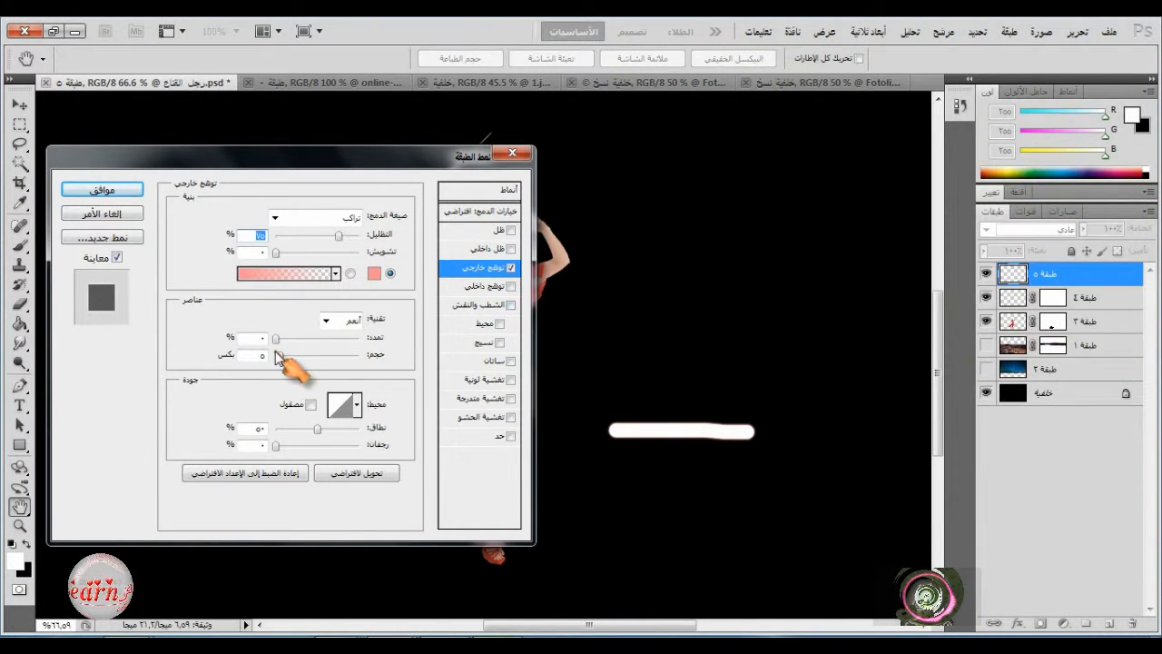
- Set the Outer Glow to 91% opacity, 5% spread and 27 px size, and change its colour to a stronger red
left_click_drag(276, 356, 288, 358)
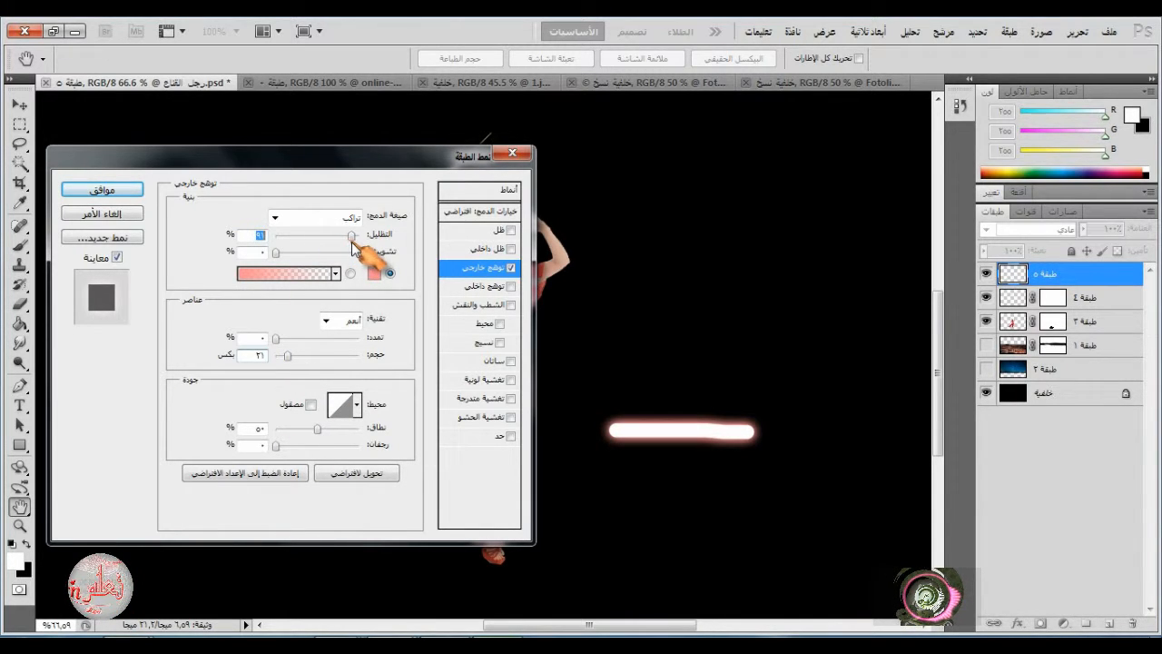
left_click_drag(274, 340, 286, 341)
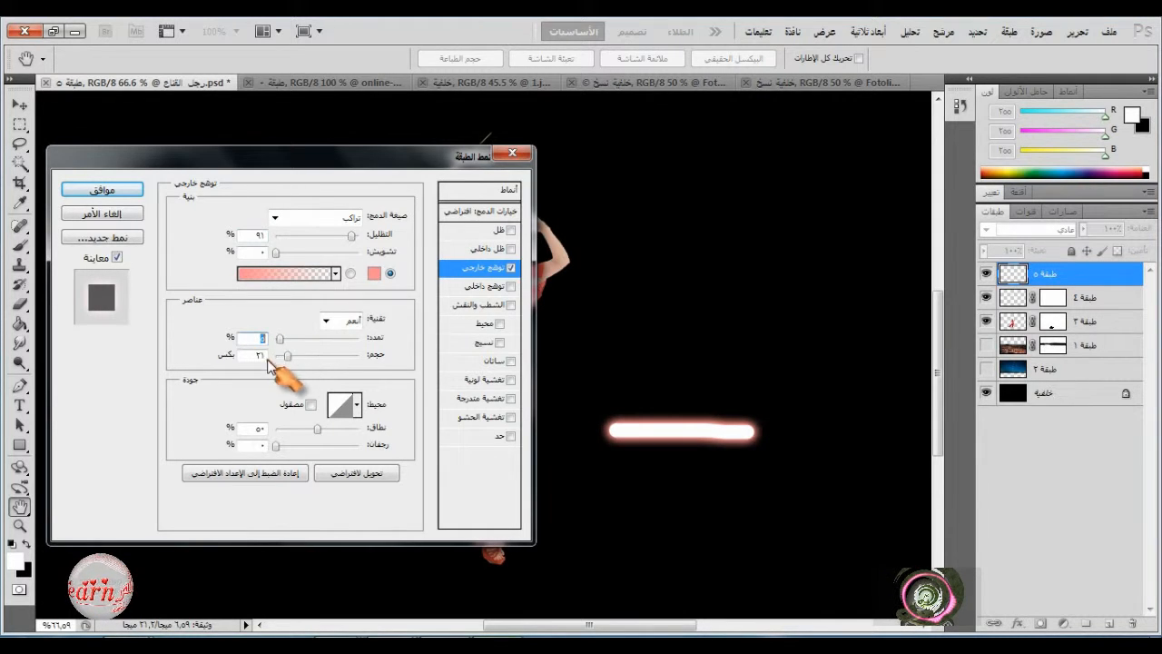
left_click(374, 277)
left_click(1055, 178)
left_click(1070, 179)
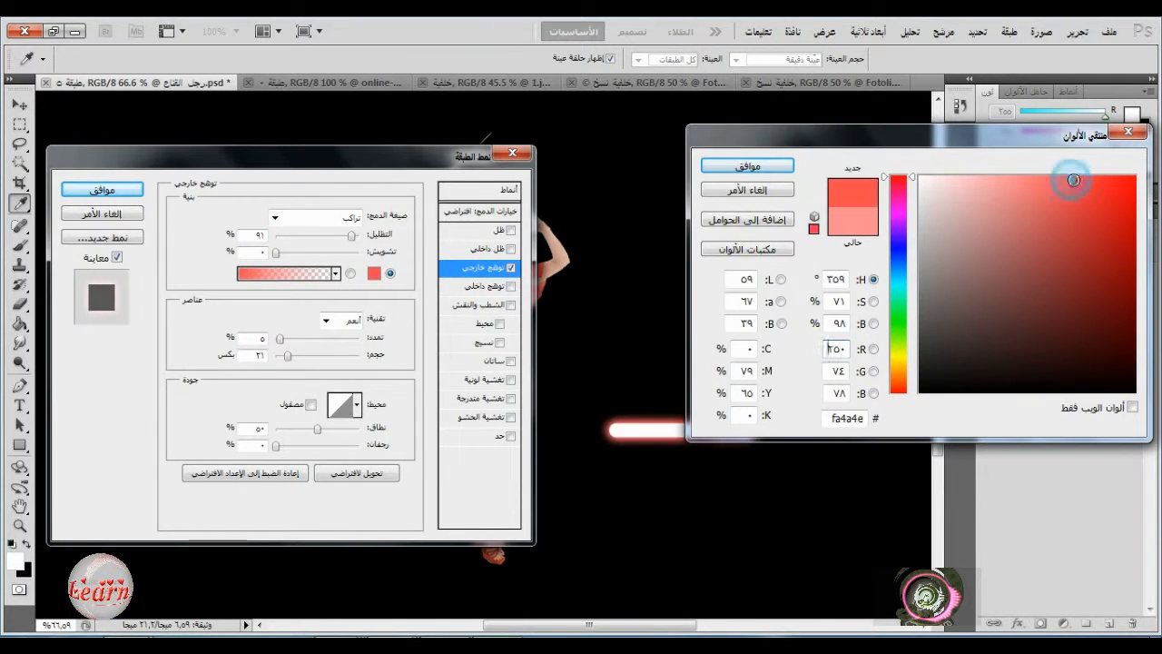
left_click(1090, 182)
left_click(747, 165)
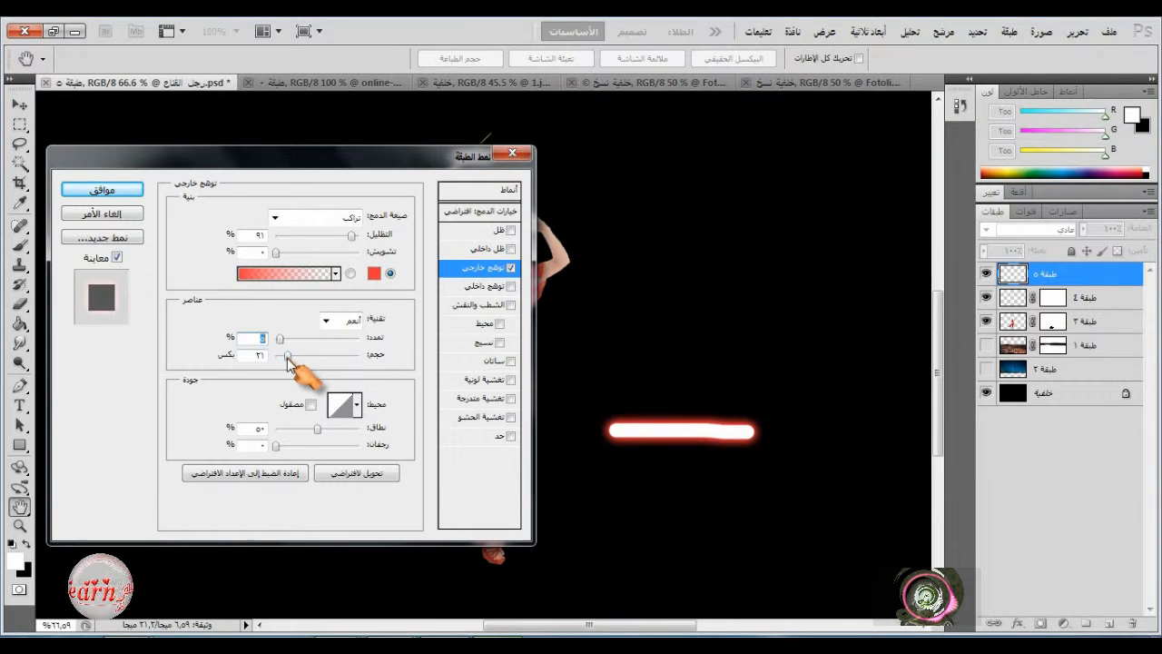
left_click_drag(288, 355, 290, 357)
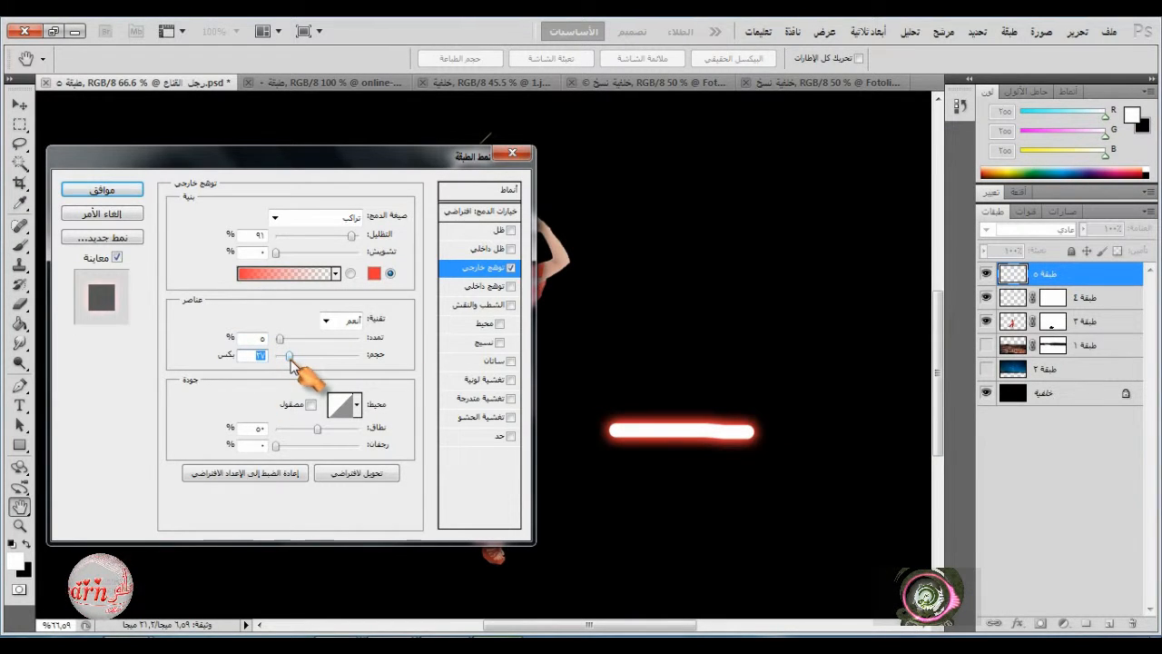
- Add an Inner Glow to the stroke layer, adjust its size, and apply the layer style
left_click(494, 286)
left_click(277, 372)
mouse_move(277, 372)
left_mouse_down()
mouse_move(302, 374)
mouse_move(299, 356)
mouse_move(285, 358)
left_mouse_up()
left_click(116, 191)
key("b")
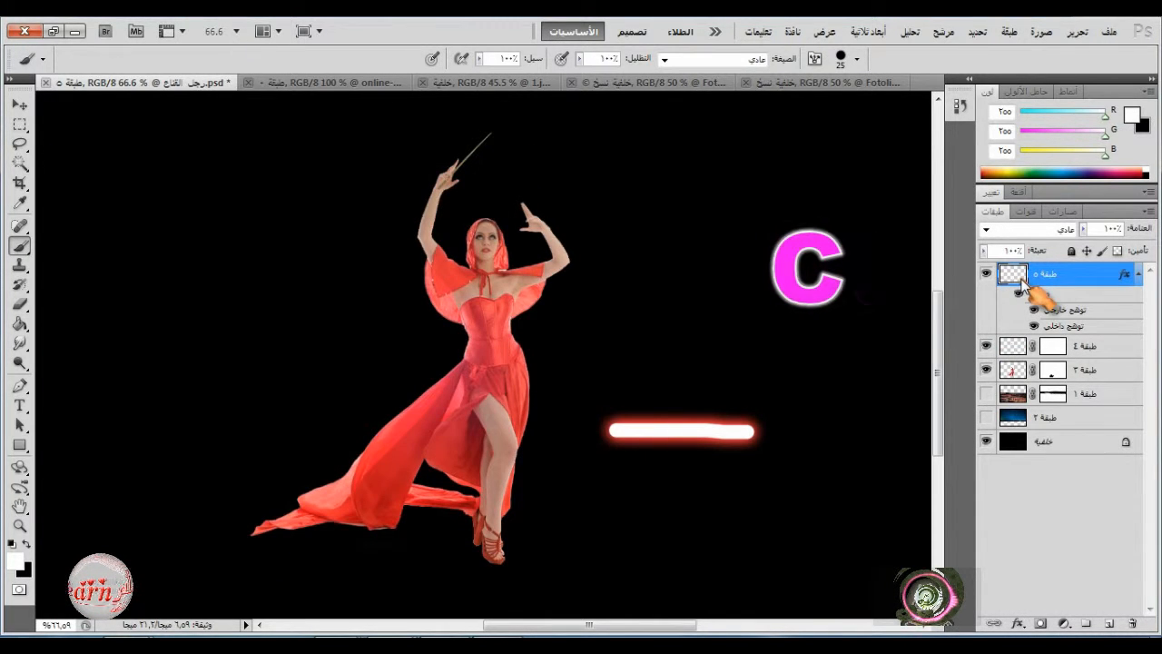
- Select the entire canvas, delete the white test stroke from the glow layer, and deselect
key("ctrl+0")
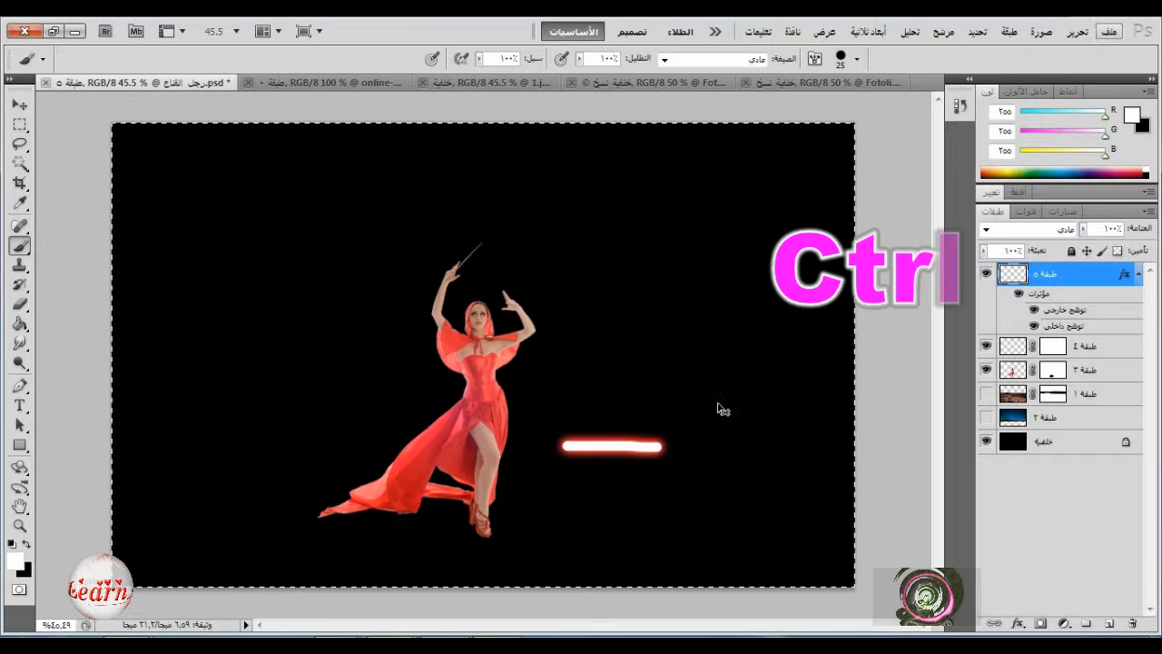
key("m")
left_click(168, 169)
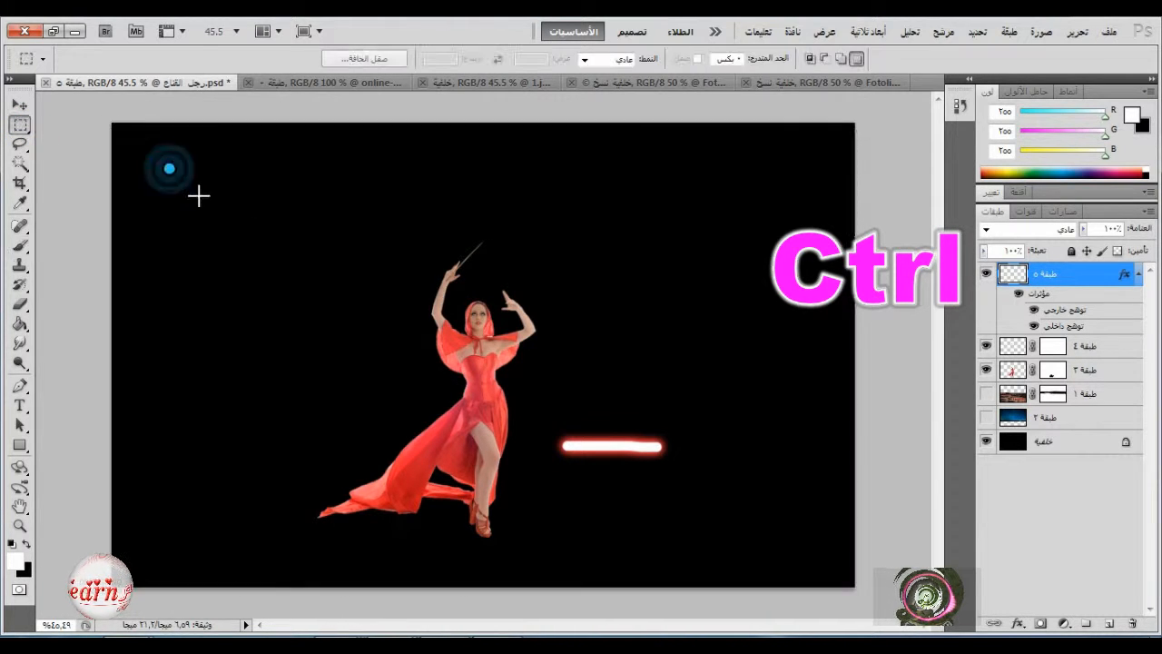
key("ctrl+a")
key("Delete")
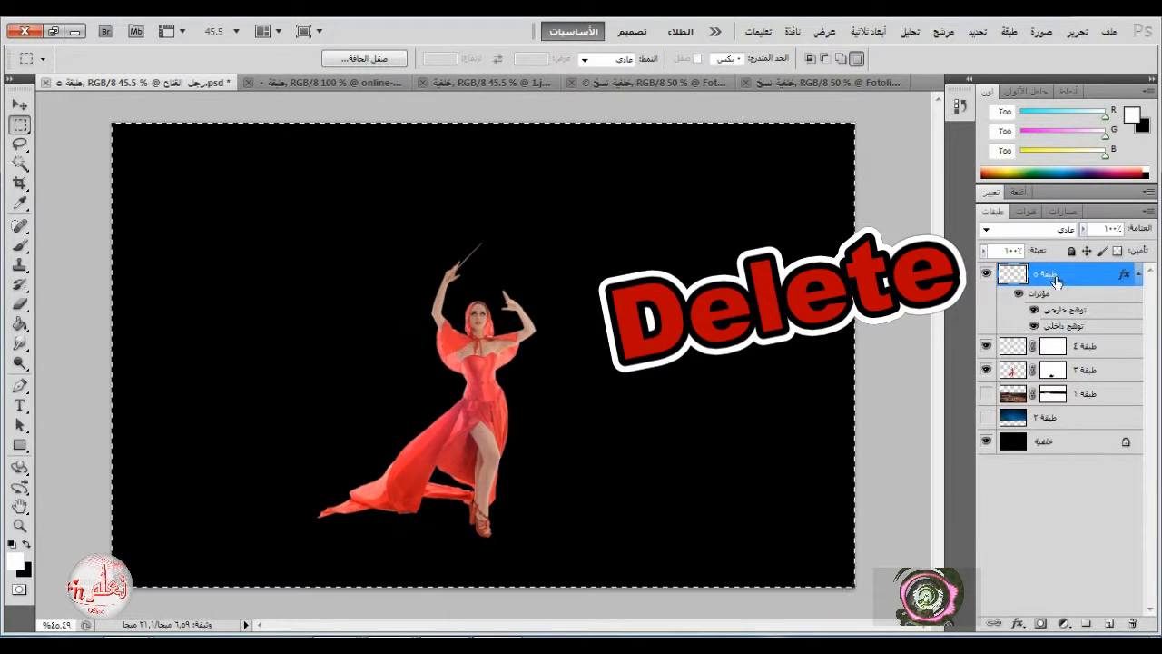
left_click(56, 143)
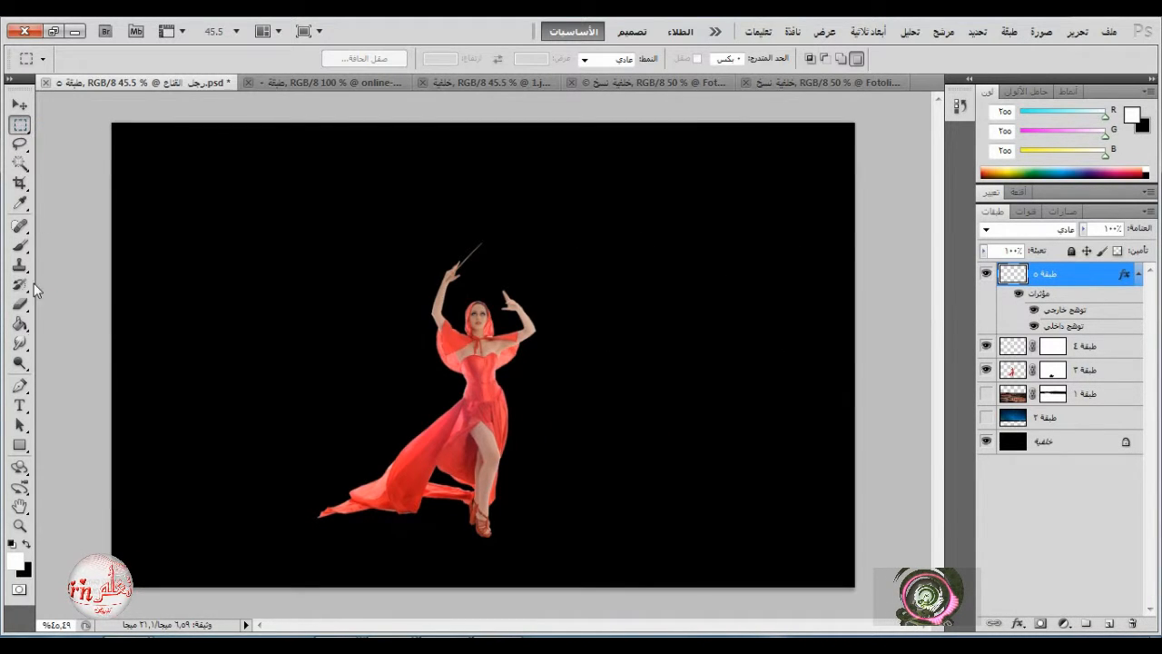
- Draw a Pen tool path spiralling around the woman from the hem of her dress up to the wand's tip
left_click(19, 390)
scroll(425, 554, "up", 4)
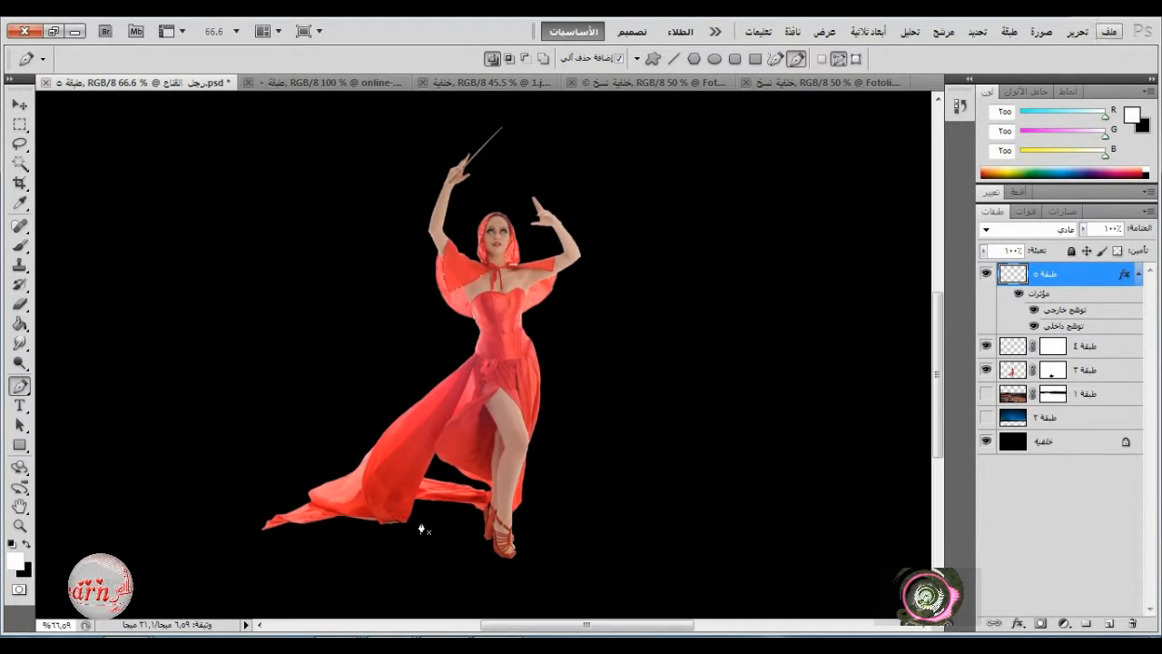
left_click(420, 519)
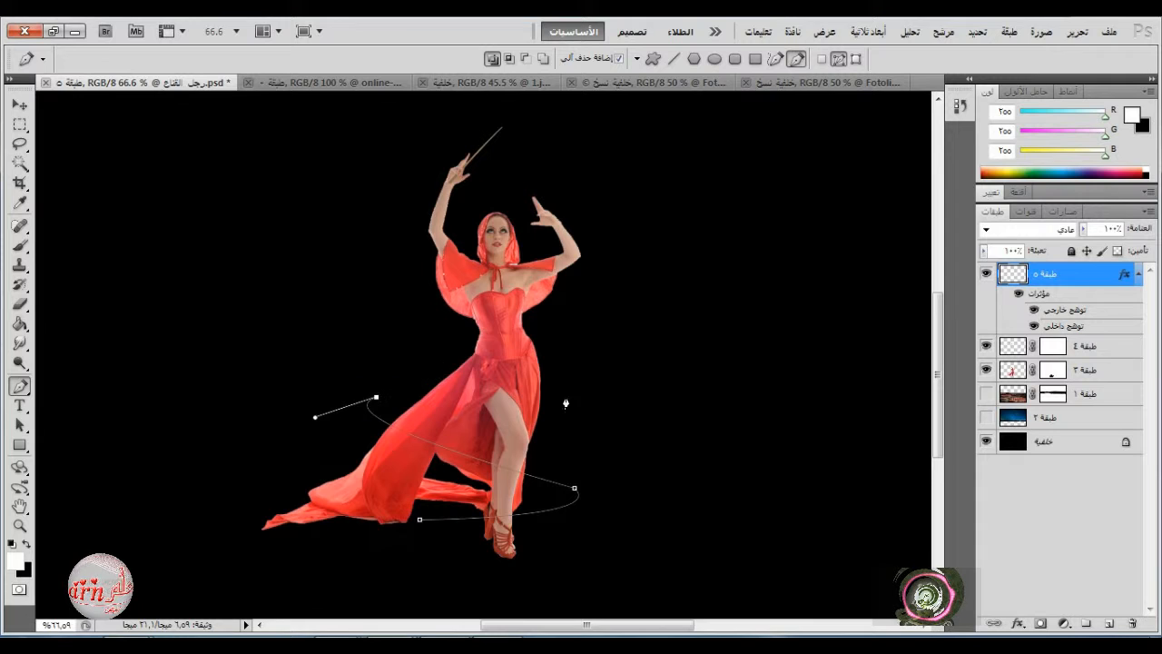
left_click_drag(580, 375, 553, 334)
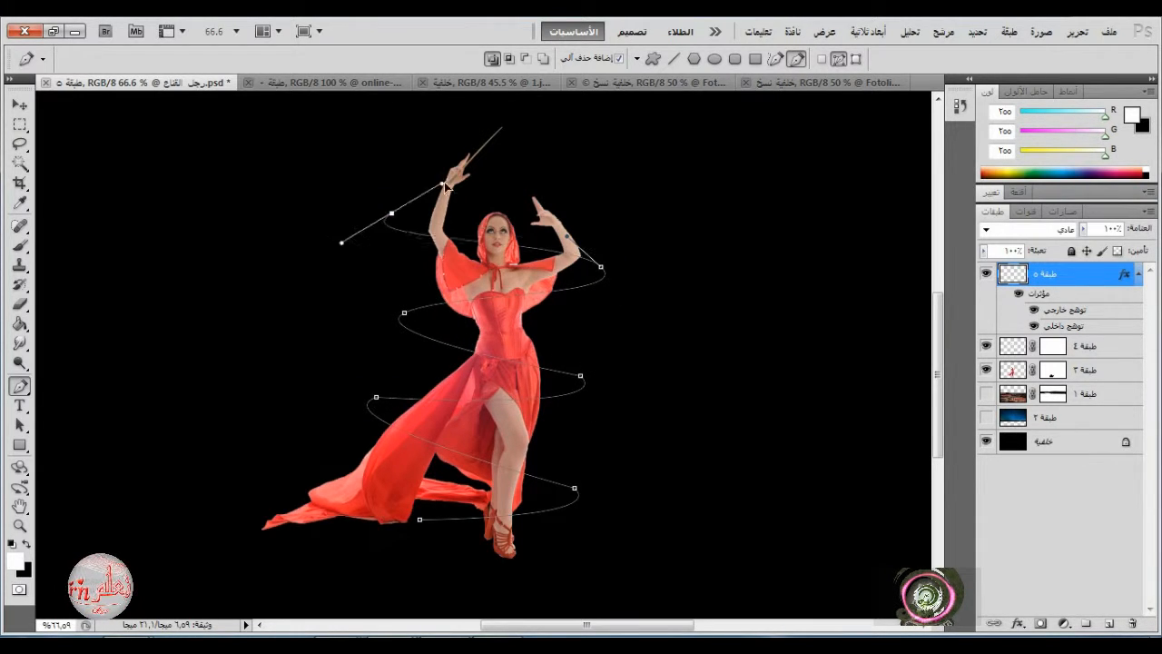
left_click_drag(608, 172, 561, 138)
scroll(510, 154, "up", 7)
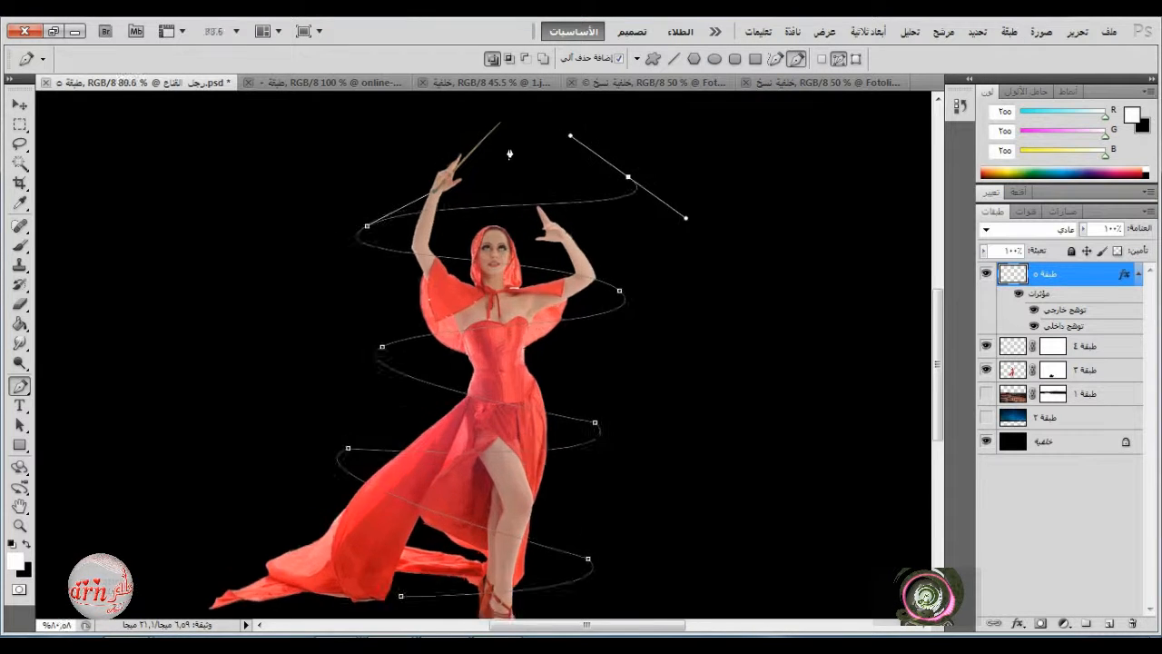
left_click(704, 197, "alt")
scroll(500, 195, "up", 2)
scroll(498, 192, "down", 2)
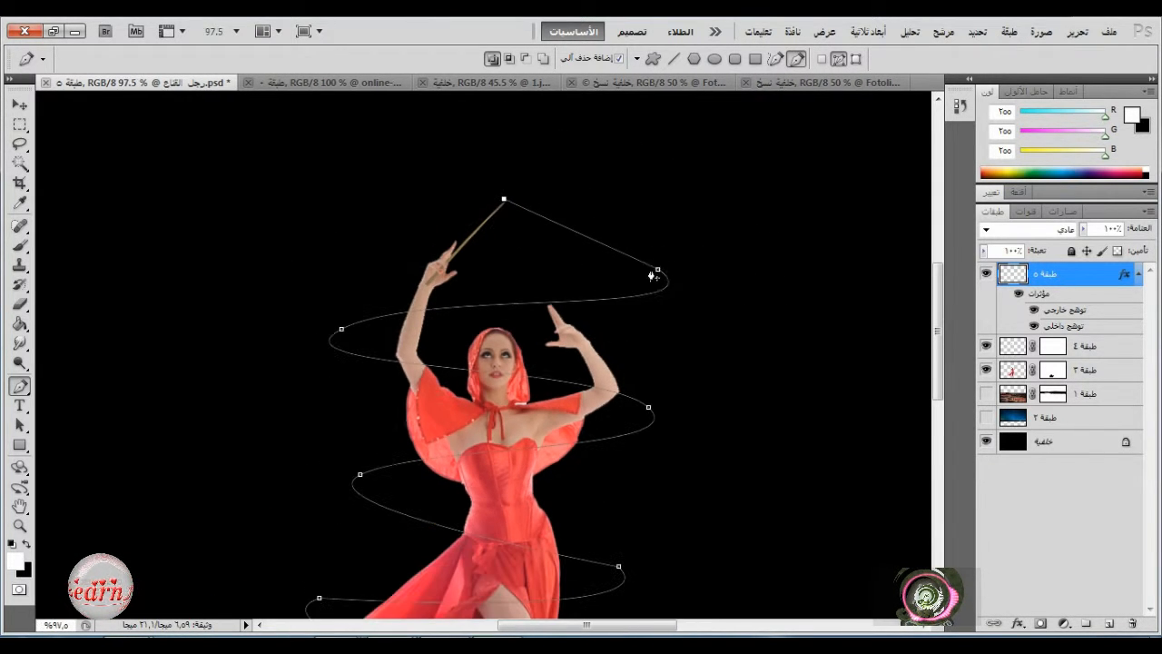
- Smooth the spiral path's outer anchor points around the woman into rounded bends by pulling out their curve handles
left_click_drag(657, 268, 645, 229)
left_click_drag(341, 329, 337, 279)
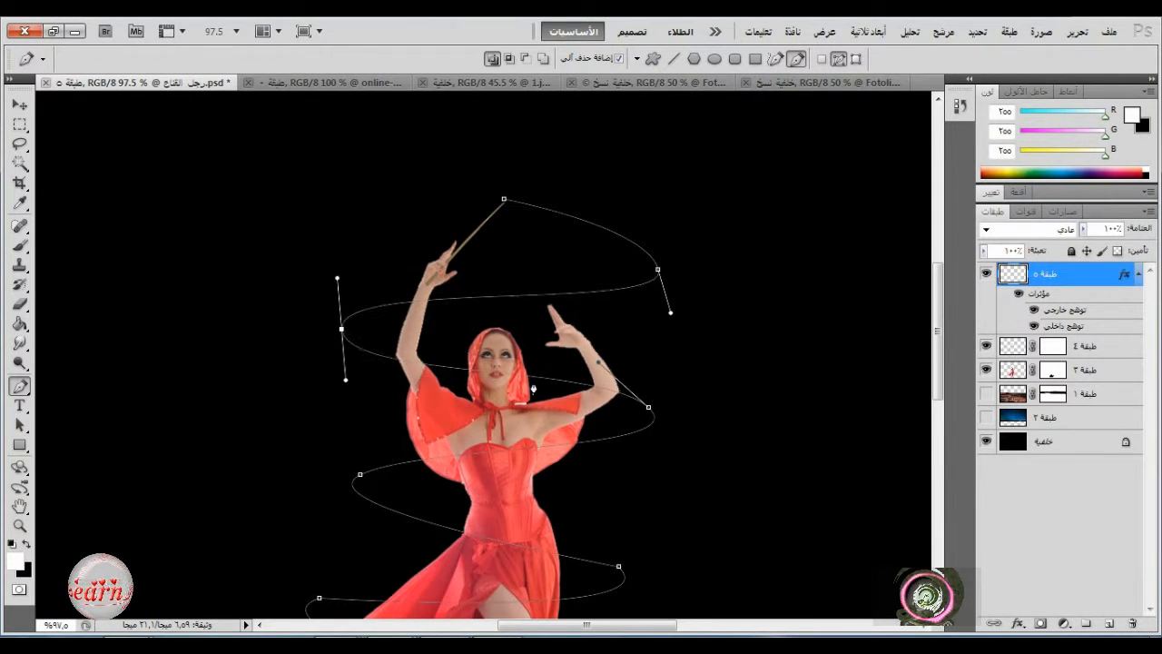
left_click_drag(649, 407, 659, 355)
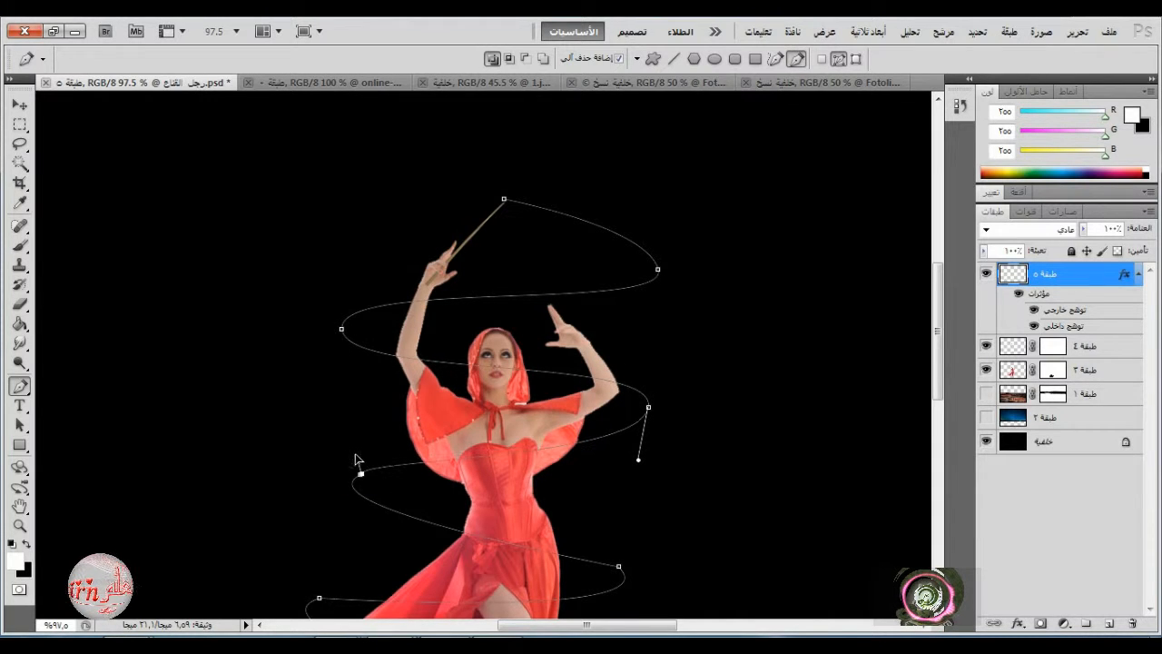
left_click_drag(360, 474, 352, 431)
scroll(639, 527, "down", 3)
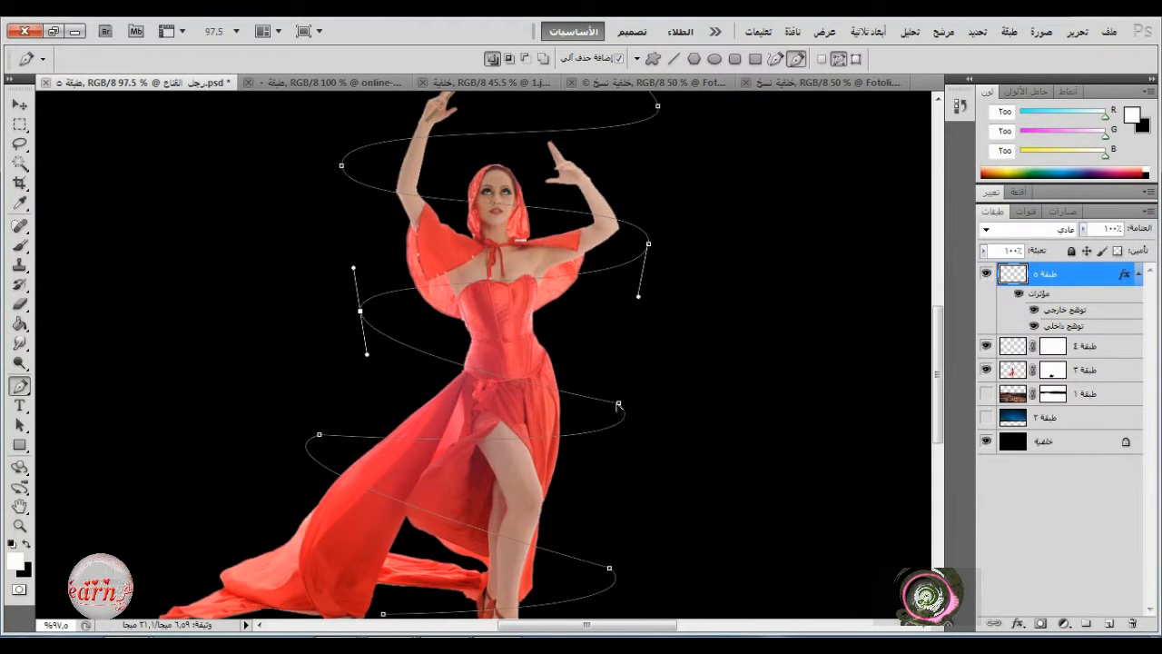
left_click_drag(618, 403, 611, 346)
left_click_drag(319, 435, 320, 386)
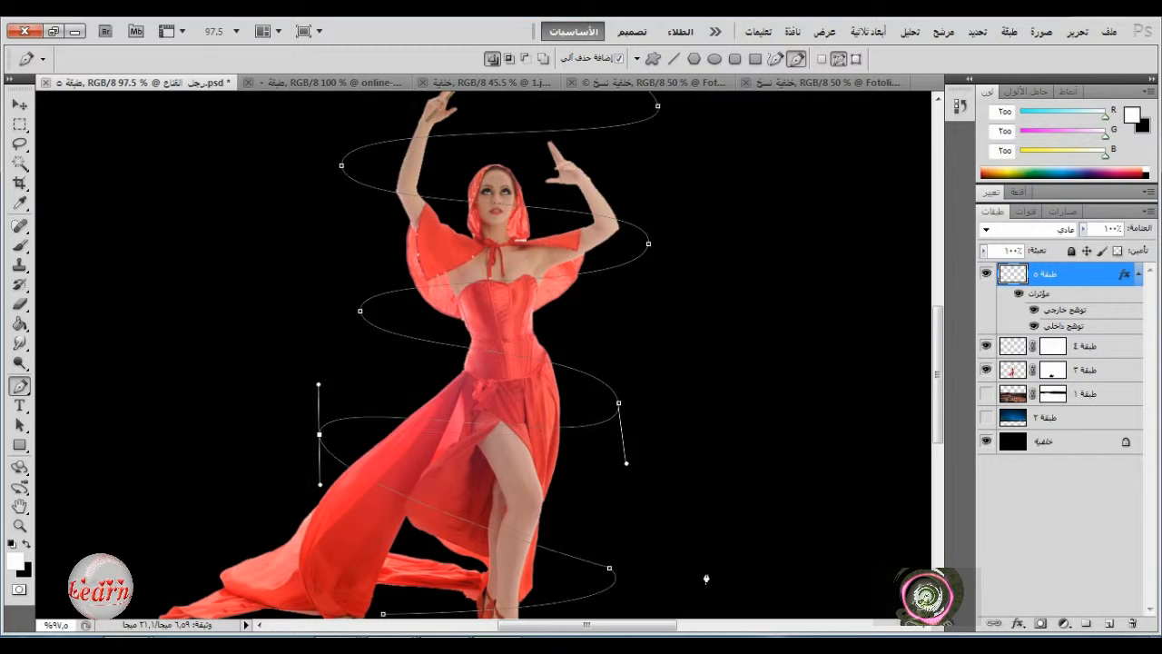
left_click_drag(609, 567, 616, 521)
scroll(666, 570, "down", 1)
scroll(666, 570, "down", 1)
left_click_drag(382, 518, 384, 510)
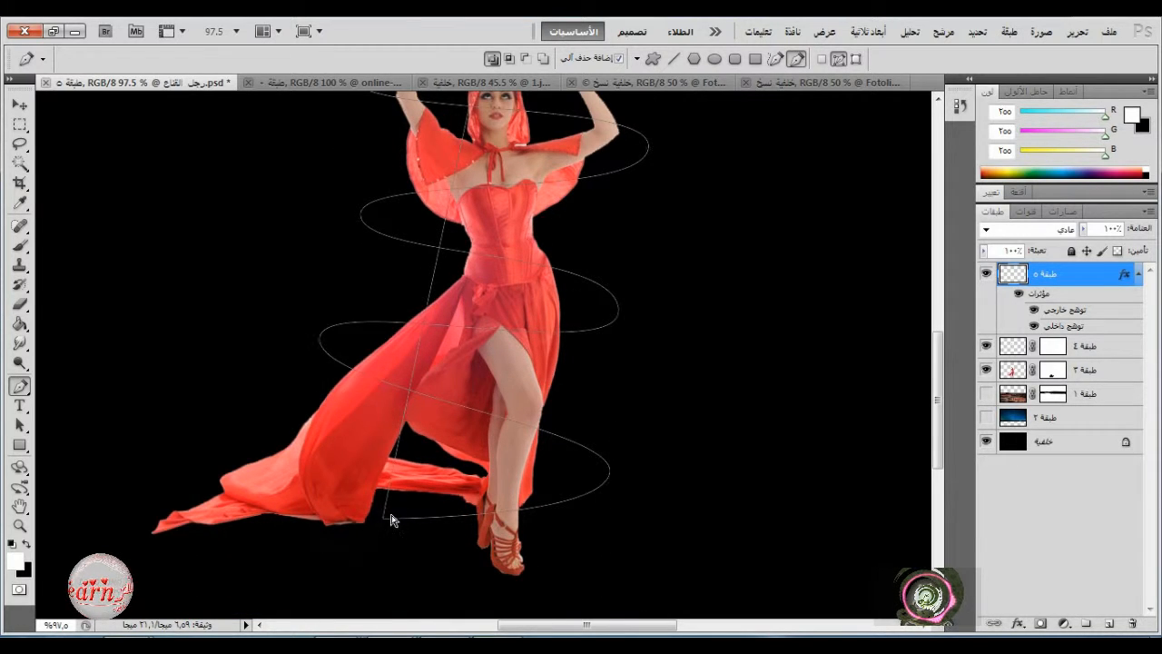
key("ctrl+z")
left_click(383, 518)
key("ctrl+z")
- Refine the curve handles of the spiral path beside the trailing dress and at both sides of the torso
scroll(476, 560, "down", 6)
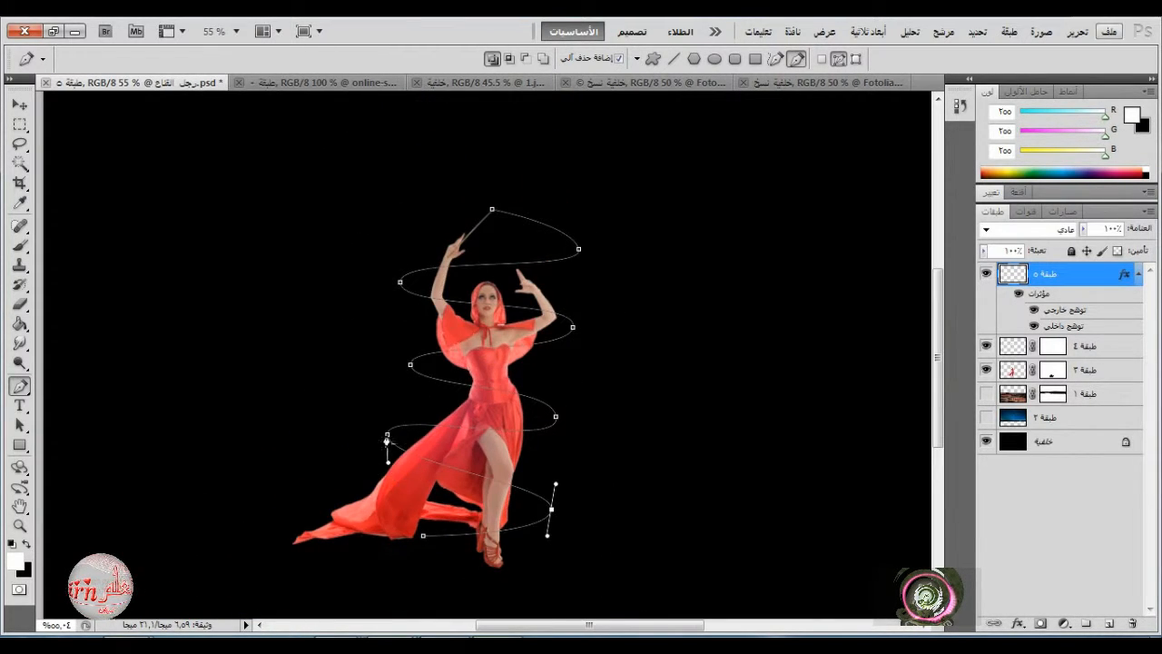
left_click_drag(386, 441, 391, 413)
left_click(573, 327, "ctrl")
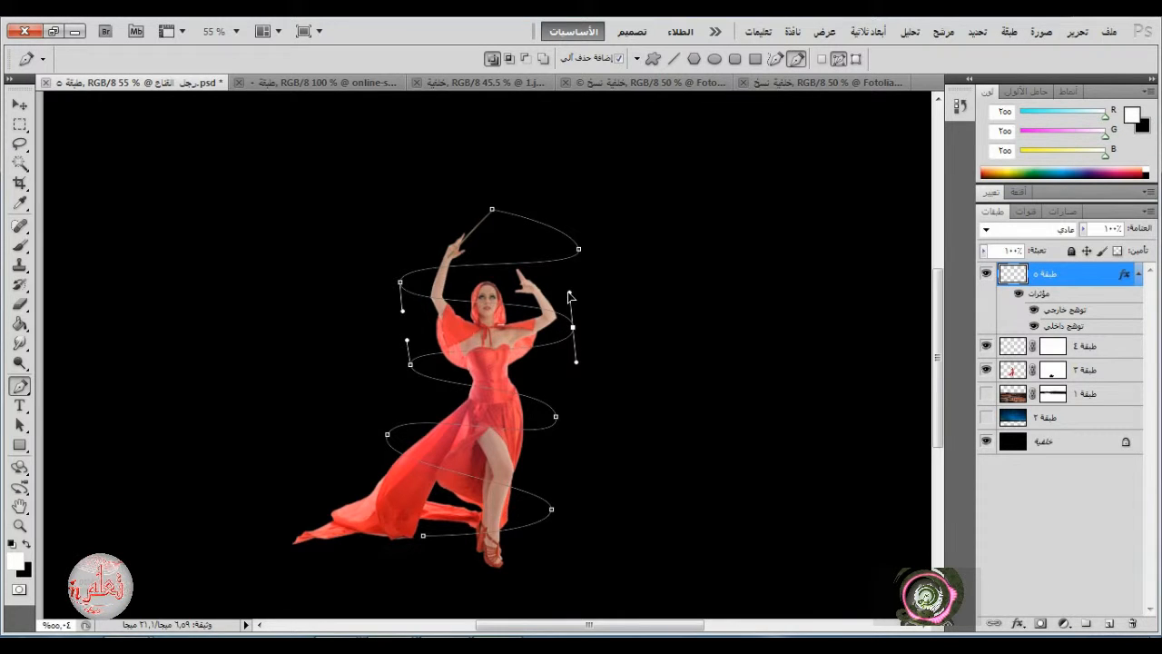
left_click(408, 363, "ctrl")
scroll(524, 433, "down", 1)
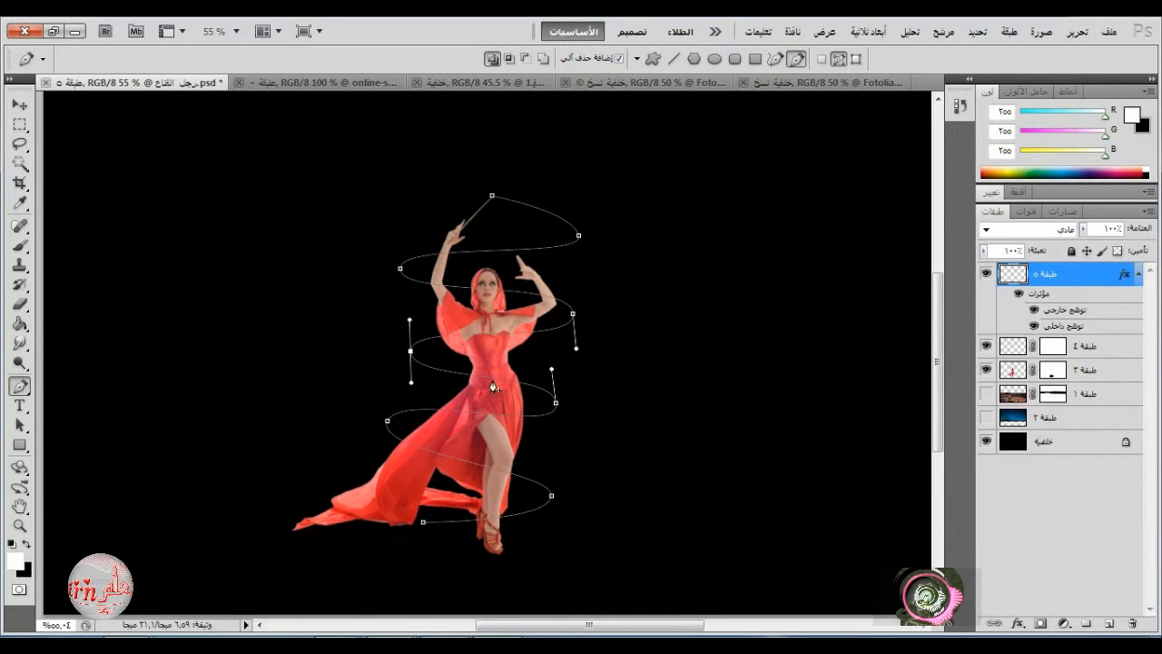
- Set the hard round brush to a size of 20 px
left_click(20, 246)
right_click(667, 192)
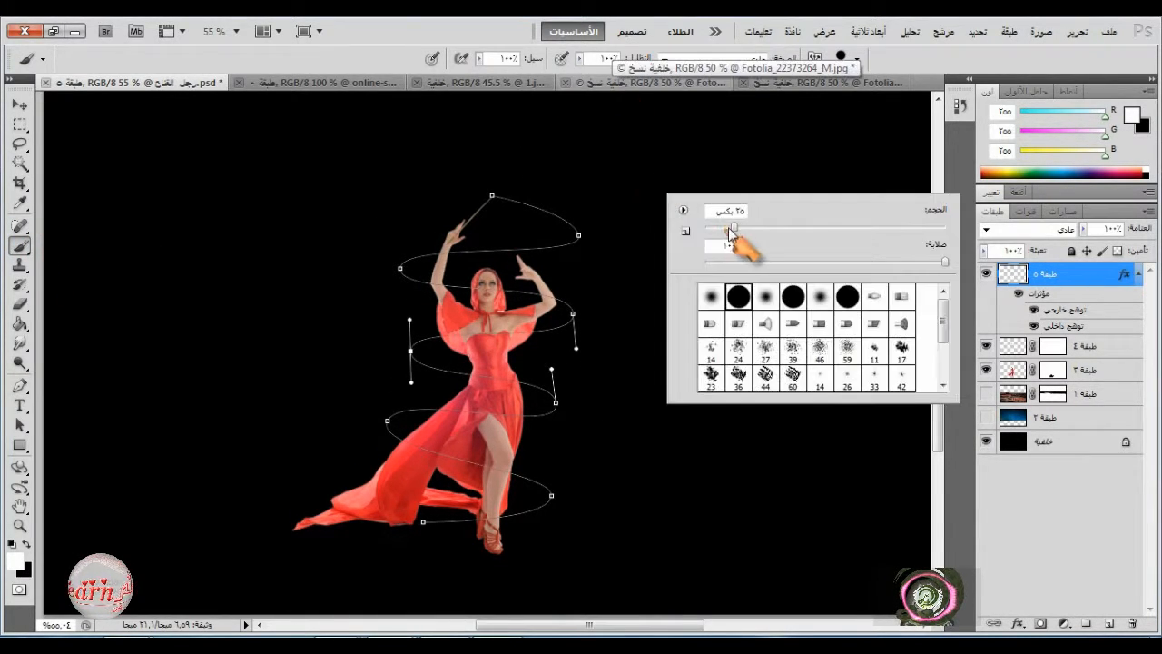
double_click(742, 213)
key("Return")
- Stroke the spiral path with the Brush in white on the glow layer
right_click(506, 368)
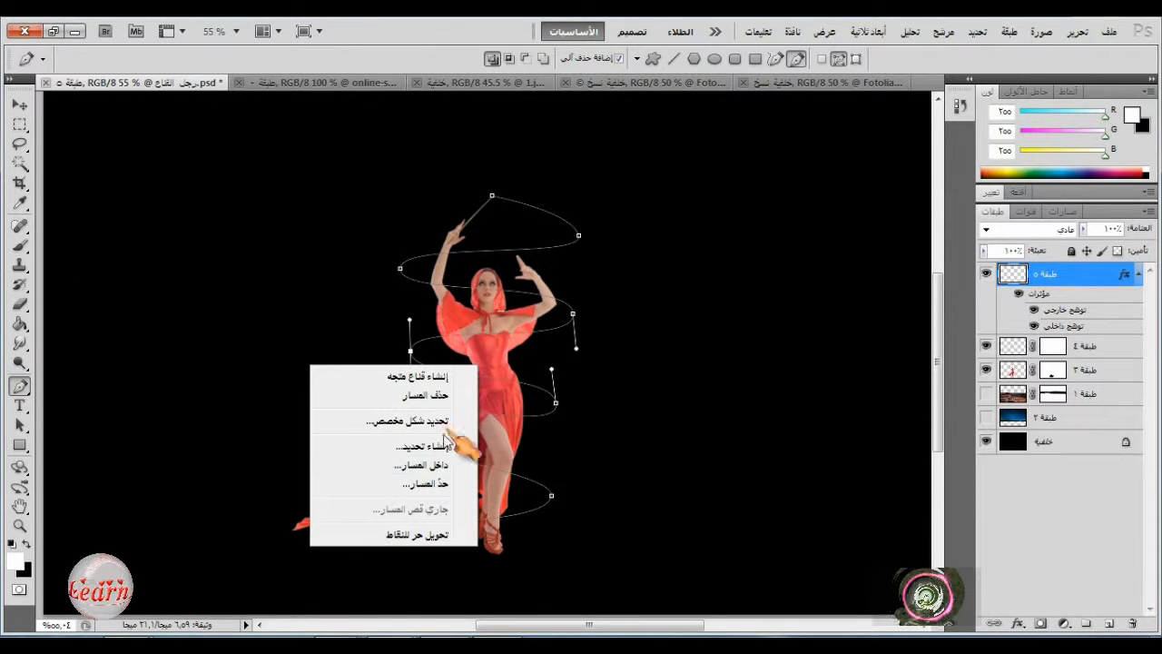
left_click(436, 482)
left_click(586, 234)
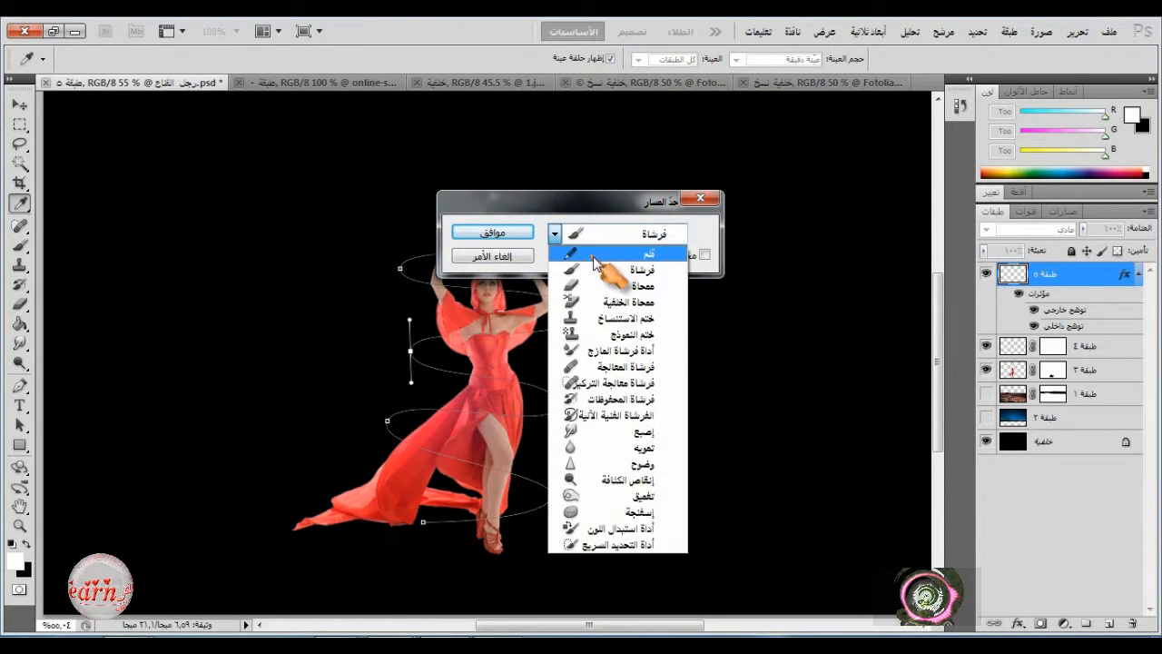
left_click(590, 253)
left_click(586, 234)
left_click(599, 270)
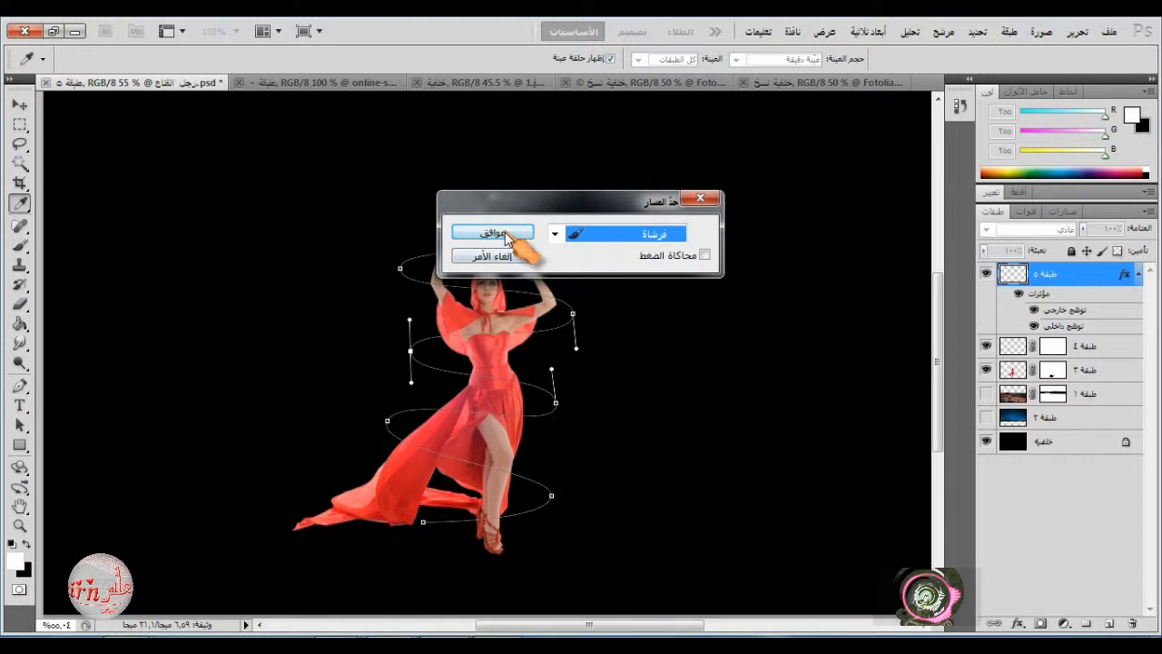
left_click(508, 233)
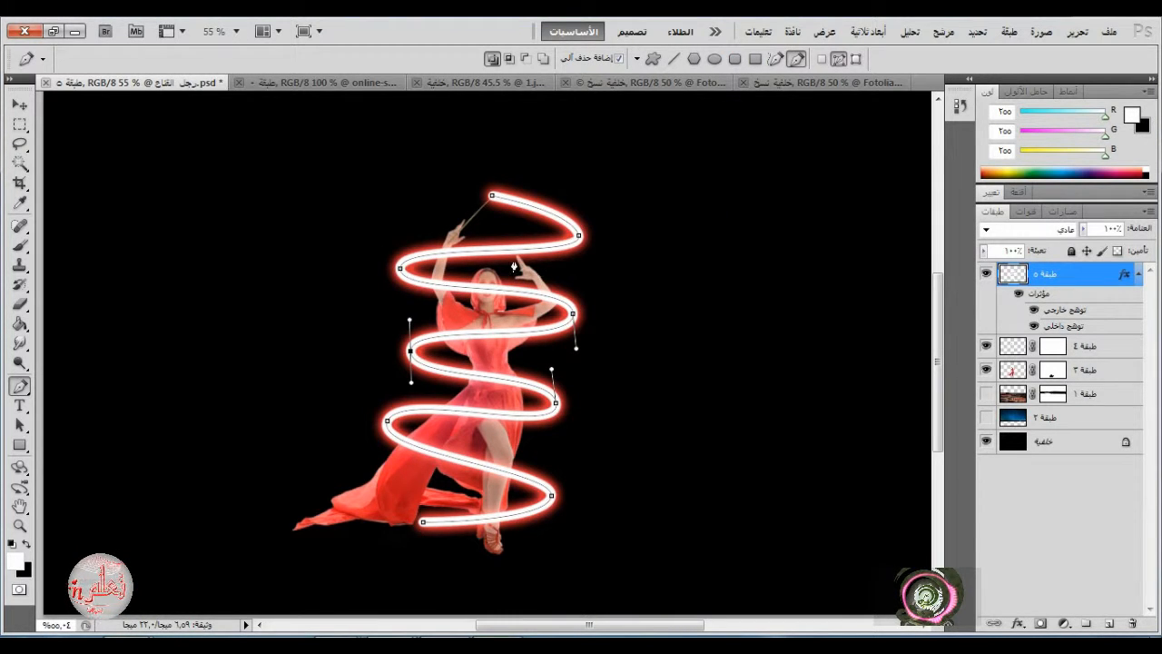
- Clear the spiral path by converting it to a selection and deselecting it, and save the document
right_click(510, 353)
left_click(436, 427)
left_click(493, 195)
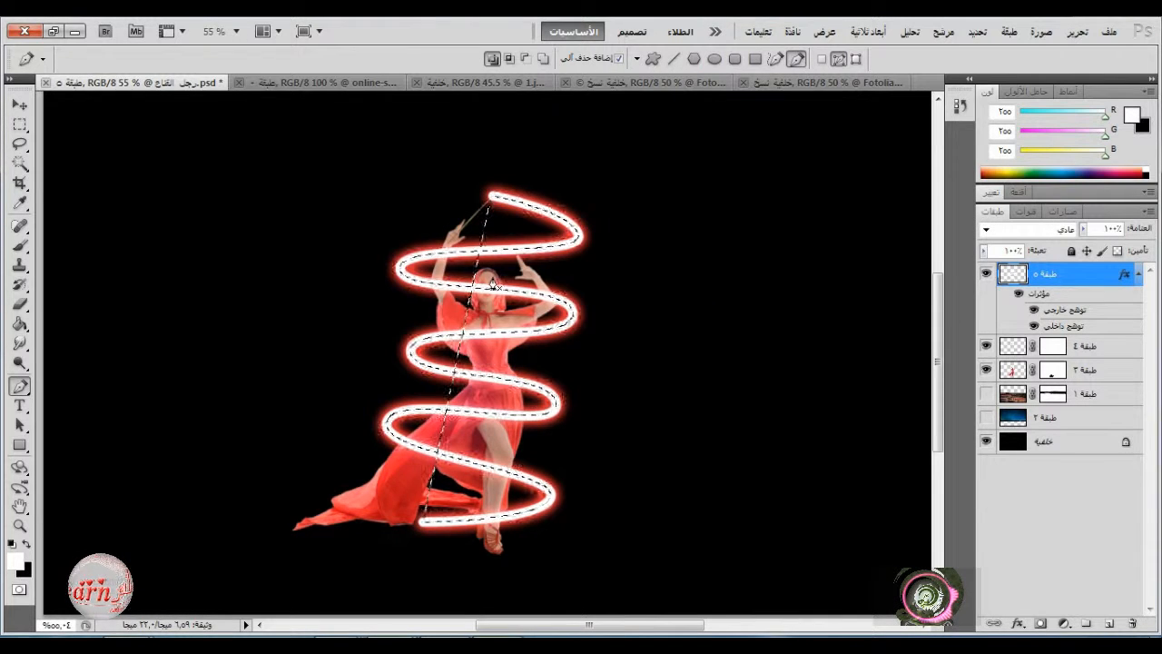
left_click(20, 124)
left_click(181, 179)
key("ctrl+s")
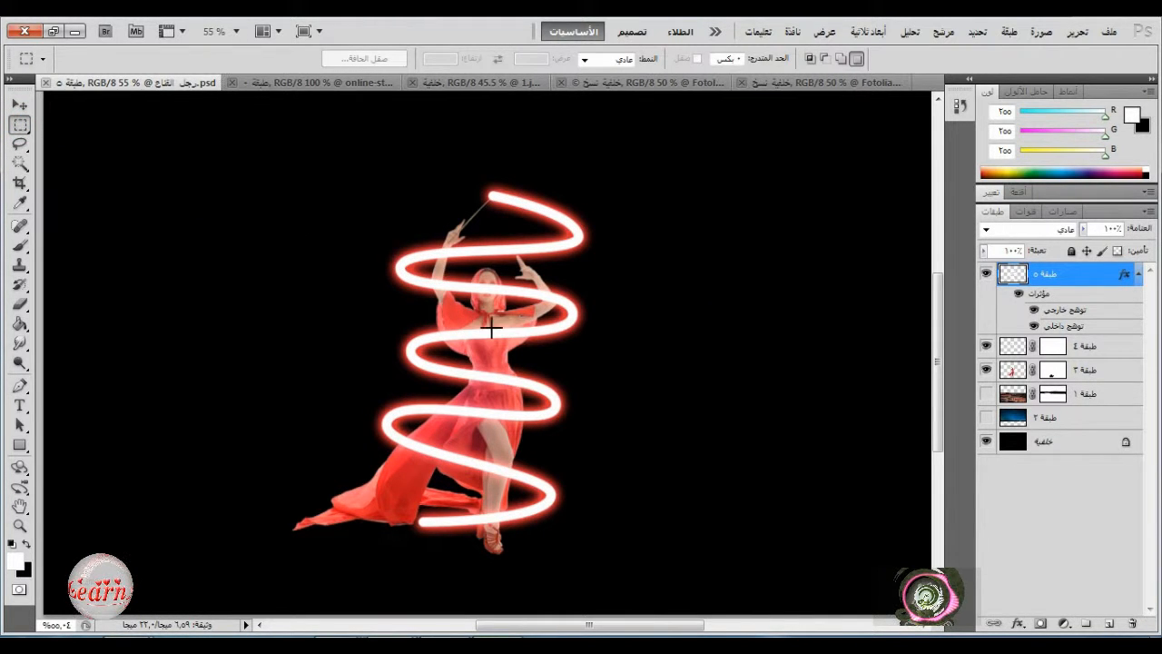
- Add a layer mask to the spiral layer and load the woman's layer outline as a selection
left_click(1041, 624)
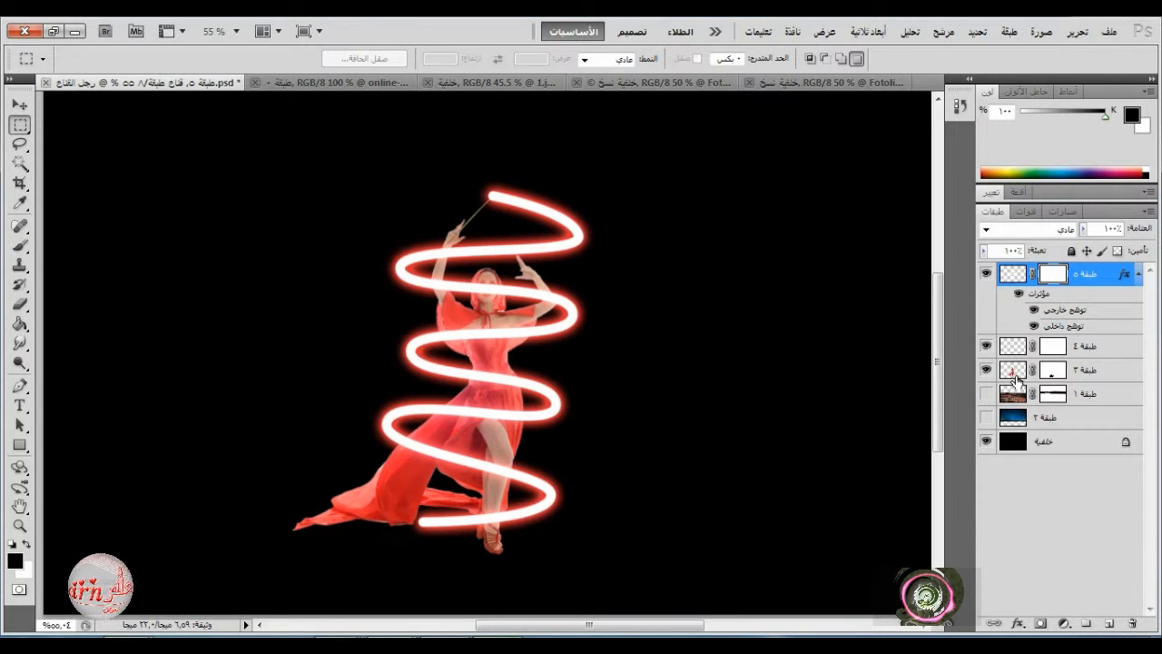
left_click(1014, 378, "ctrl")
- Paint black on the spiral's mask with a 66 px hard brush, hiding the bands that cross her leg, hips, arm and face, and deselect
left_click(20, 245)
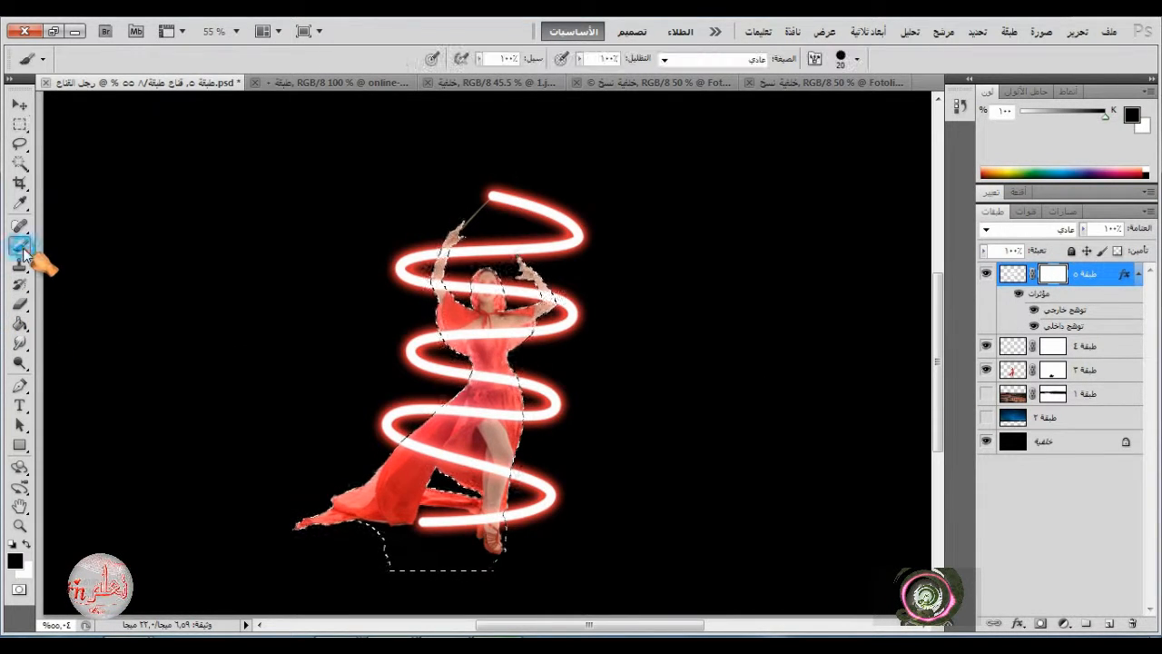
right_click(626, 296)
left_click(746, 330)
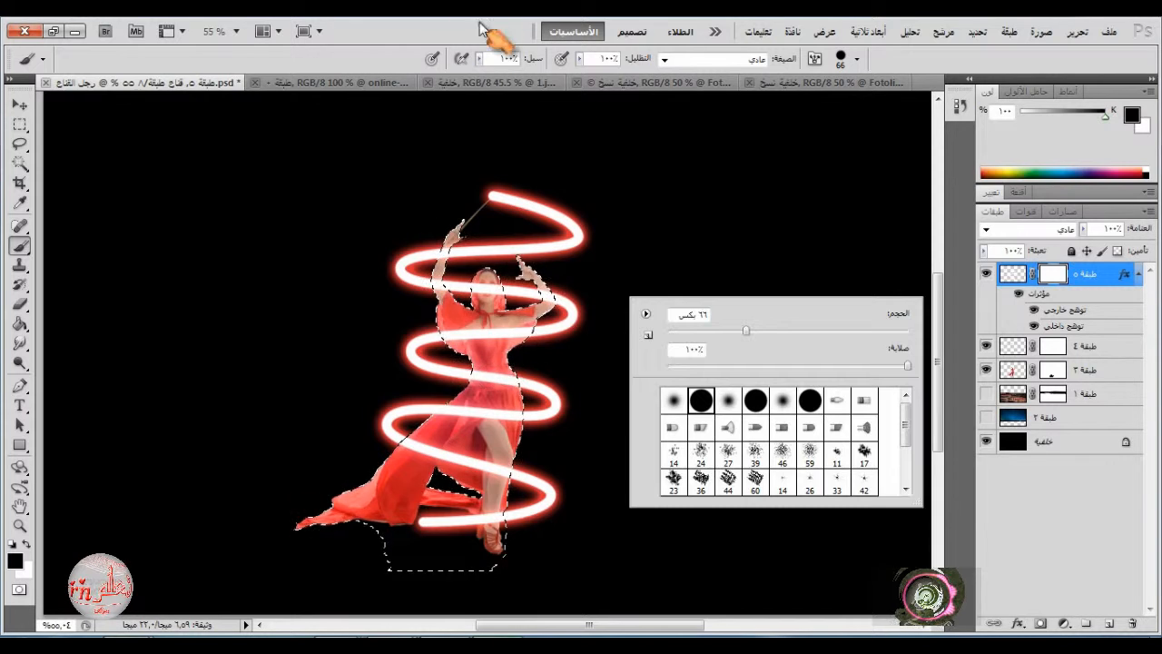
left_click(481, 27)
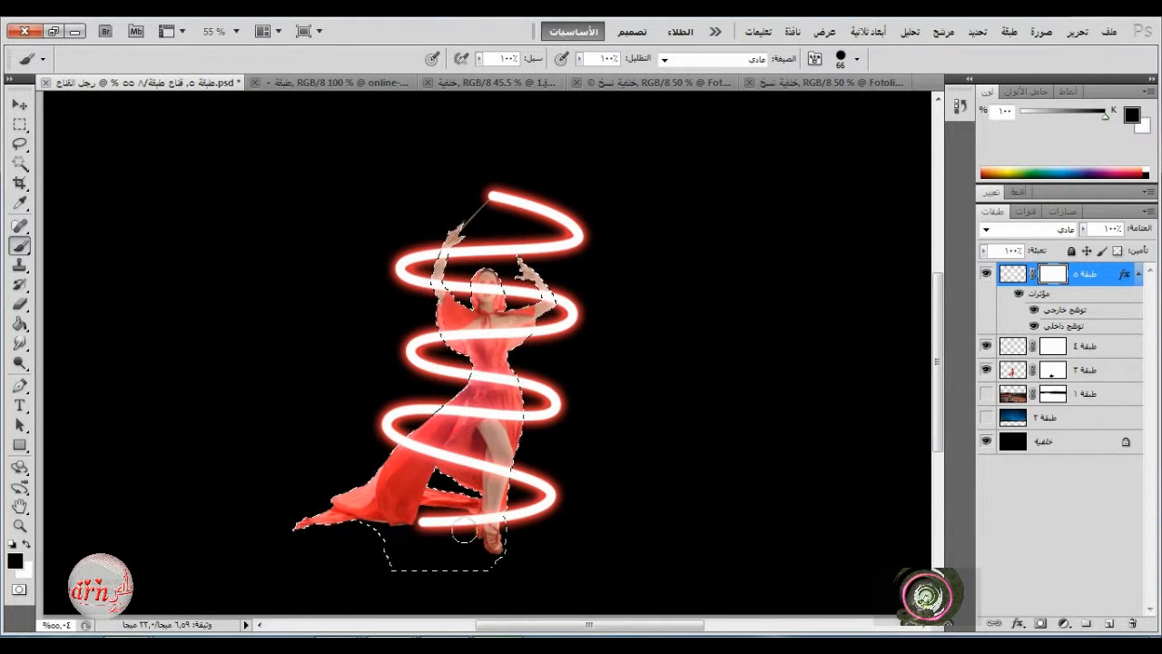
left_click_drag(499, 475, 400, 437)
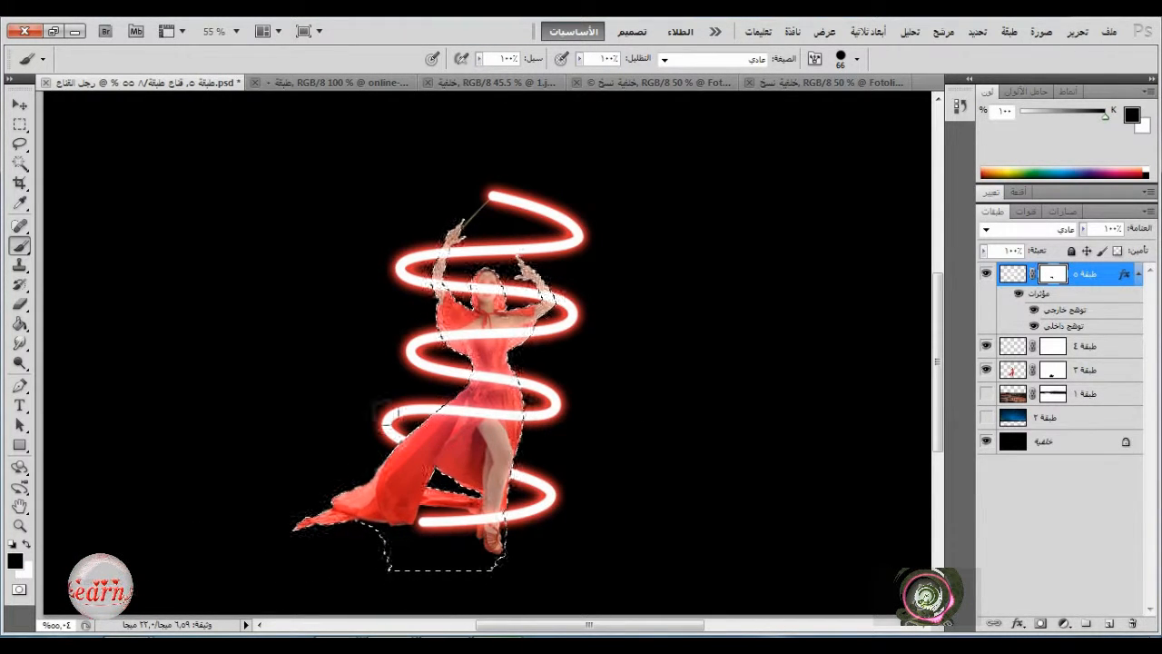
left_click(500, 379)
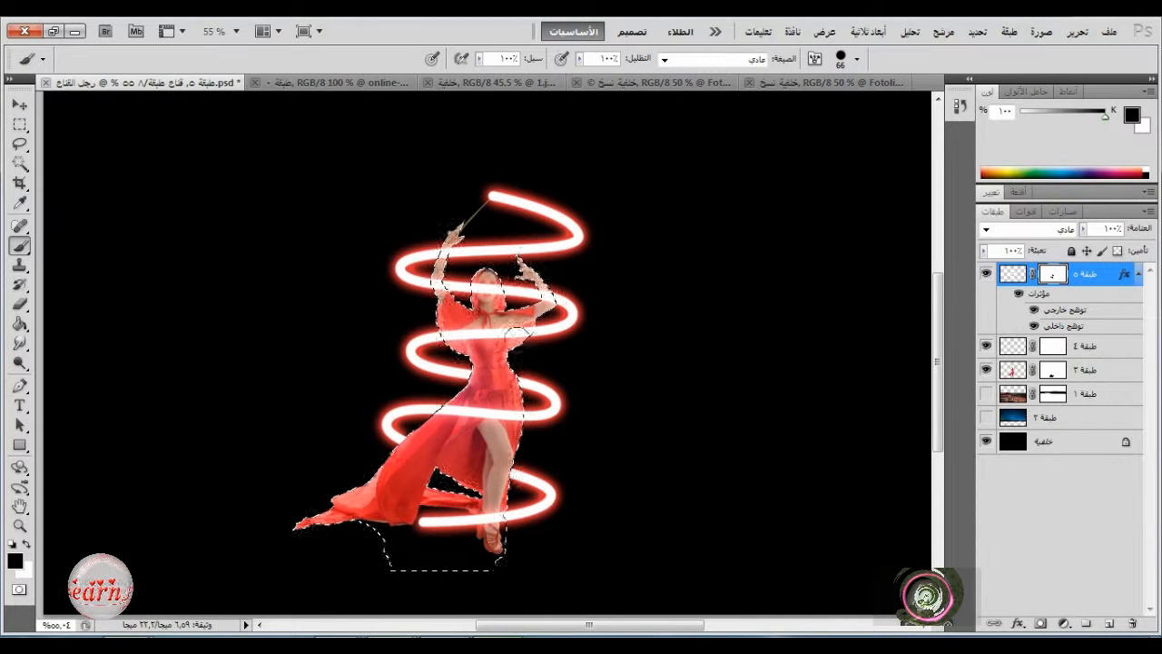
left_click(436, 288)
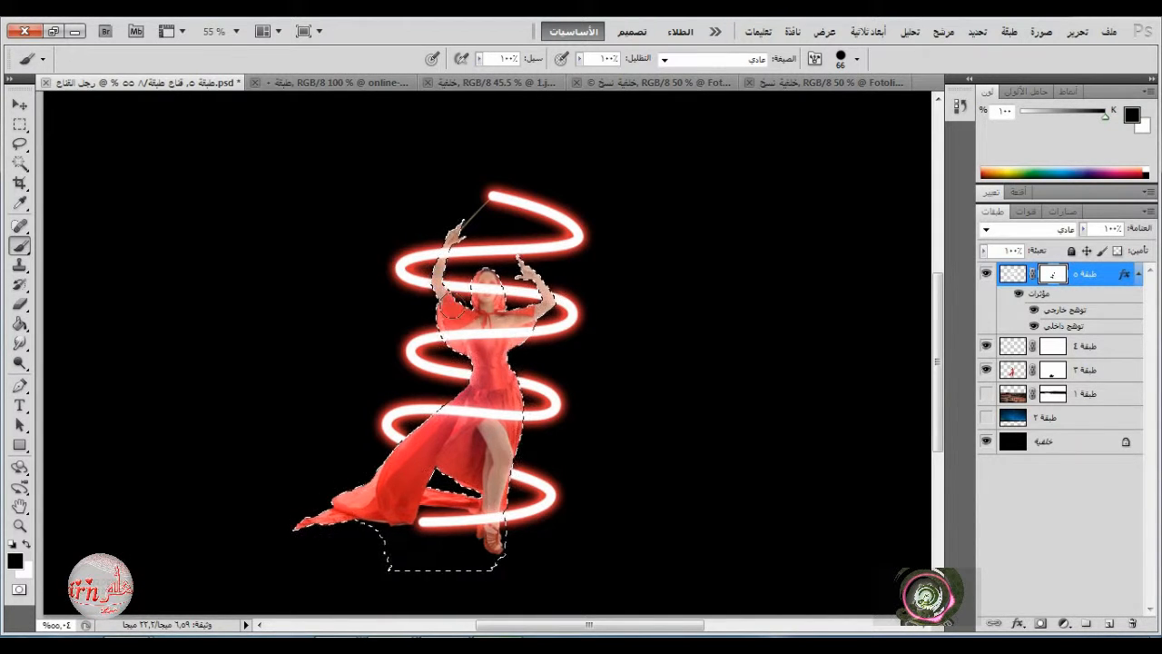
left_click_drag(472, 289, 490, 289)
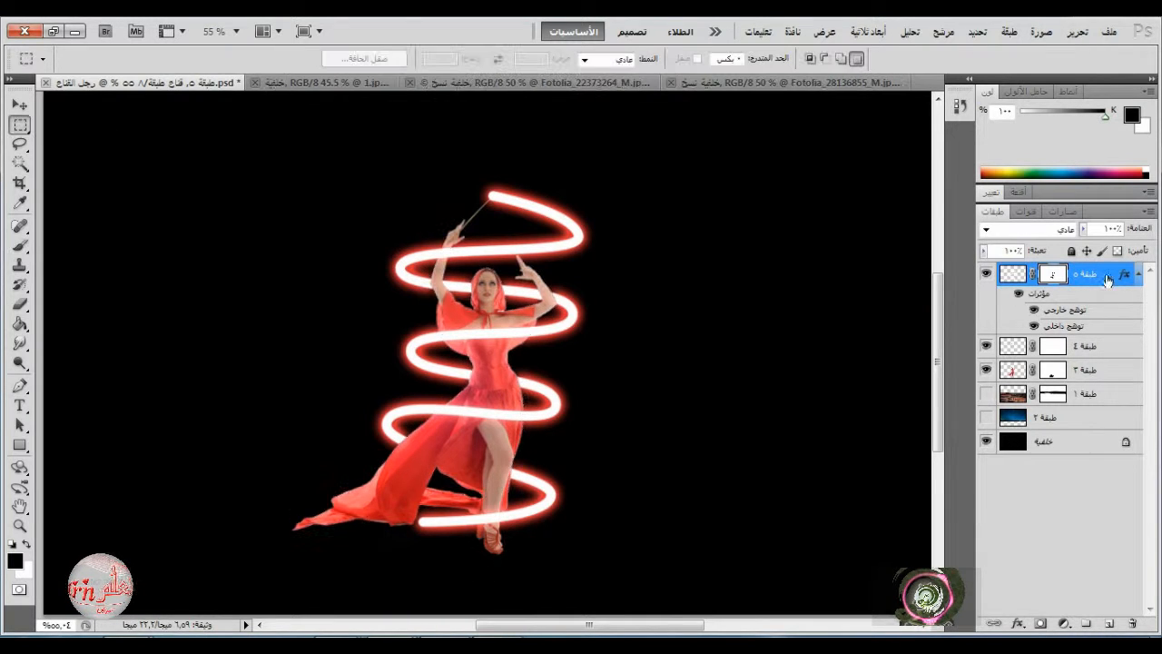
- Collapse the spiral layer's effects, add a new layer above it and make white the foreground colour
left_click(1137, 275)
left_click(1109, 622)
key("x")
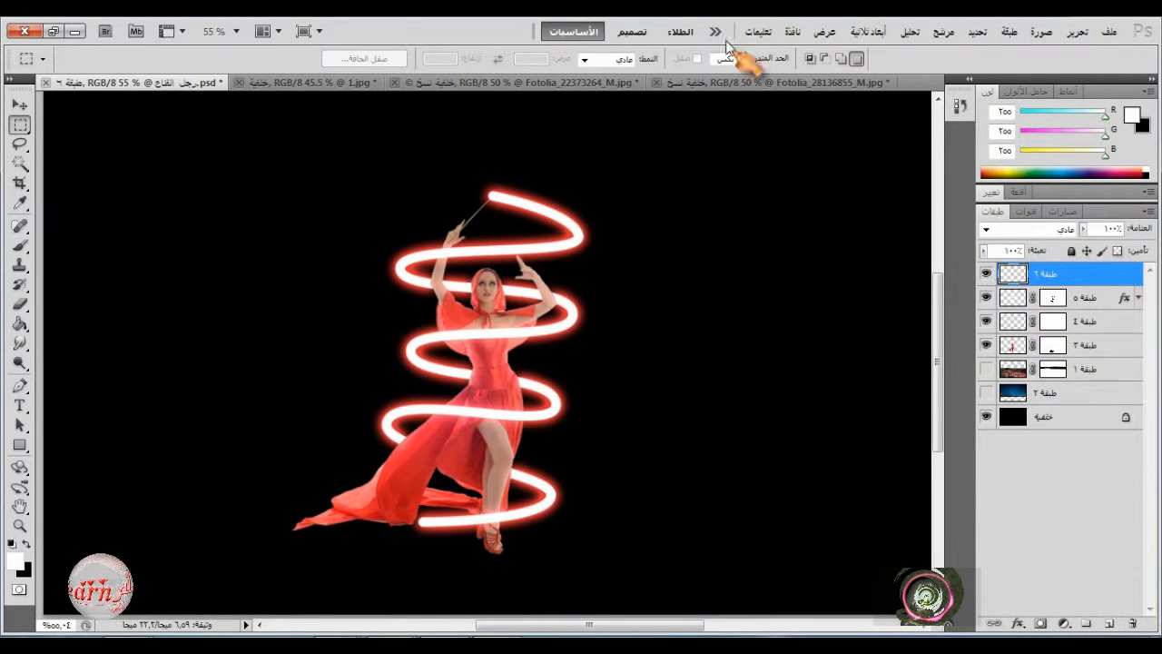
- Bring the heart-shaped selection over from 1.jpg and fill it with white on the new layer
left_click(347, 84)
mouse_move(425, 197)
left_mouse_down()
mouse_move(137, 84)
mouse_move(372, 221)
left_mouse_up()
left_click(20, 324)
left_click(179, 283)
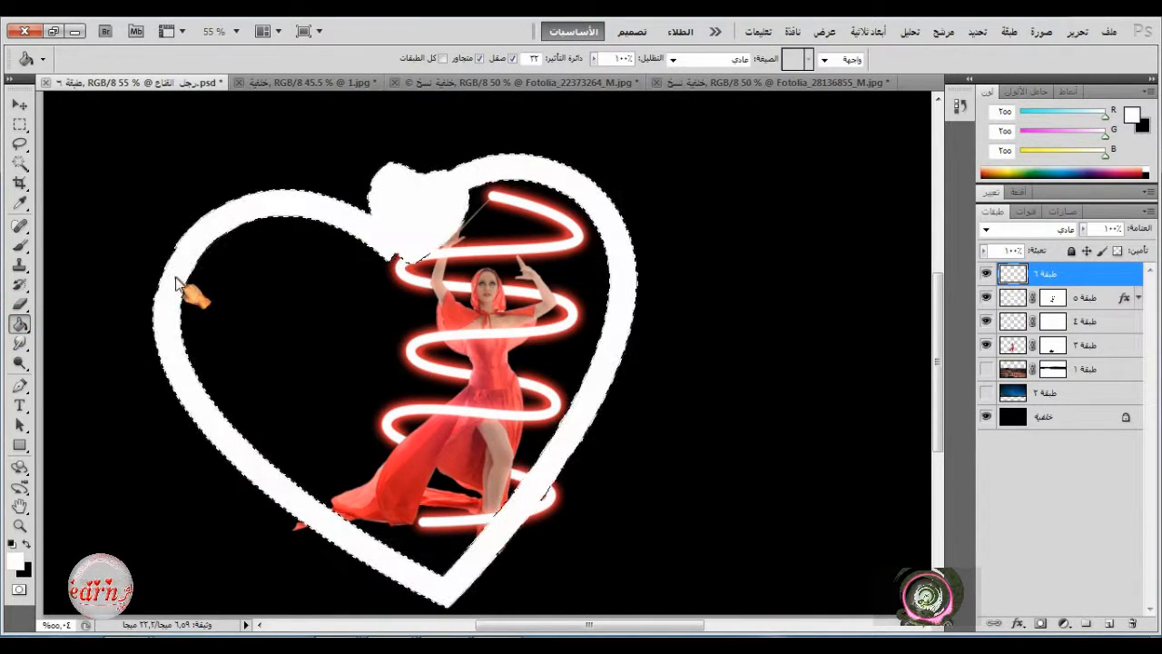
- Deselect and transform the heart to 19.45% scale and 63.75° rotation, placing its tip at the spiral's lower end beside the dress hem
left_click(20, 123)
left_click(1077, 31)
left_click(877, 342)
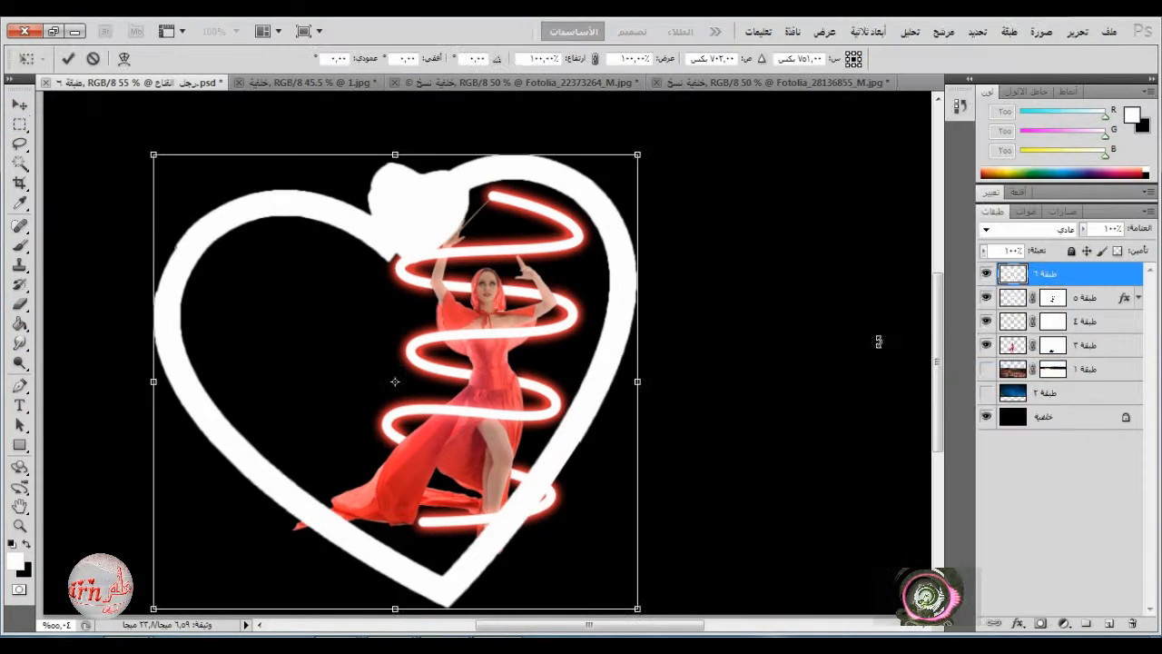
left_click_drag(638, 155, 301, 564)
left_click_drag(303, 573, 308, 446)
left_click_drag(237, 546, 443, 496)
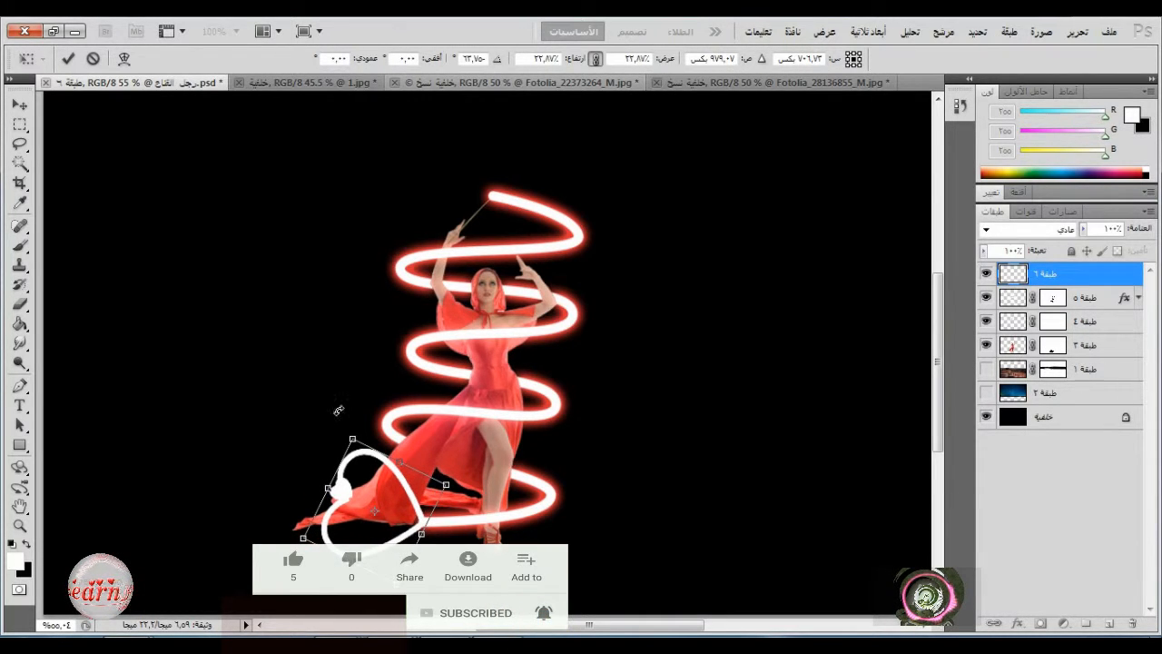
left_click_drag(351, 438, 362, 450)
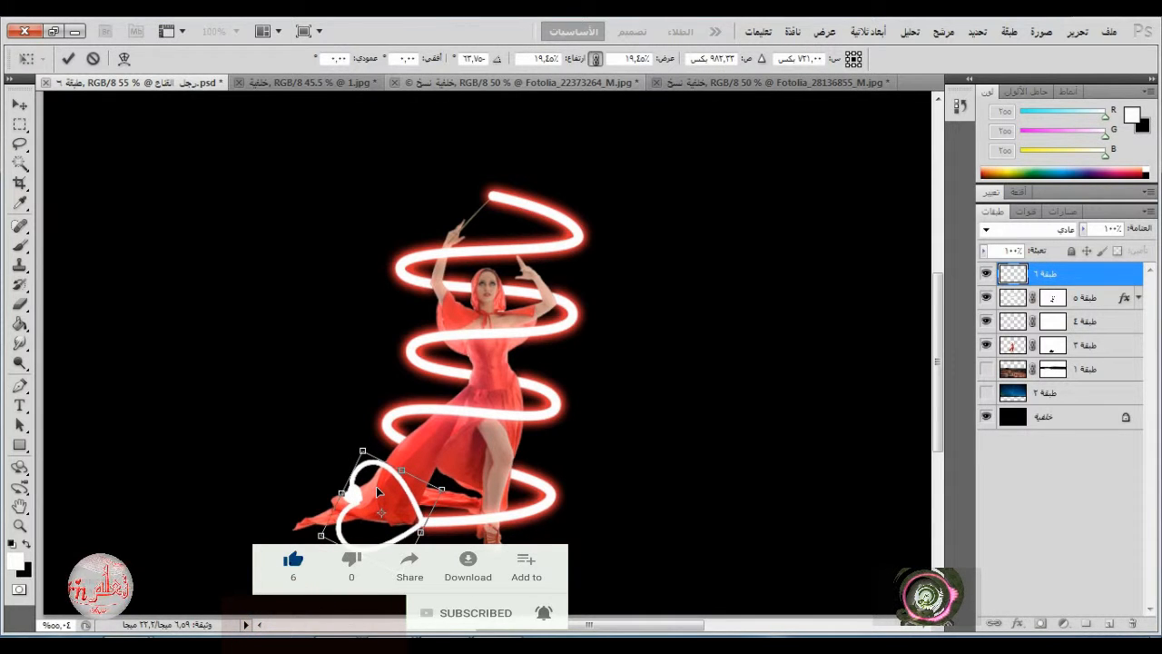
left_click(68, 58)
left_click(19, 105)
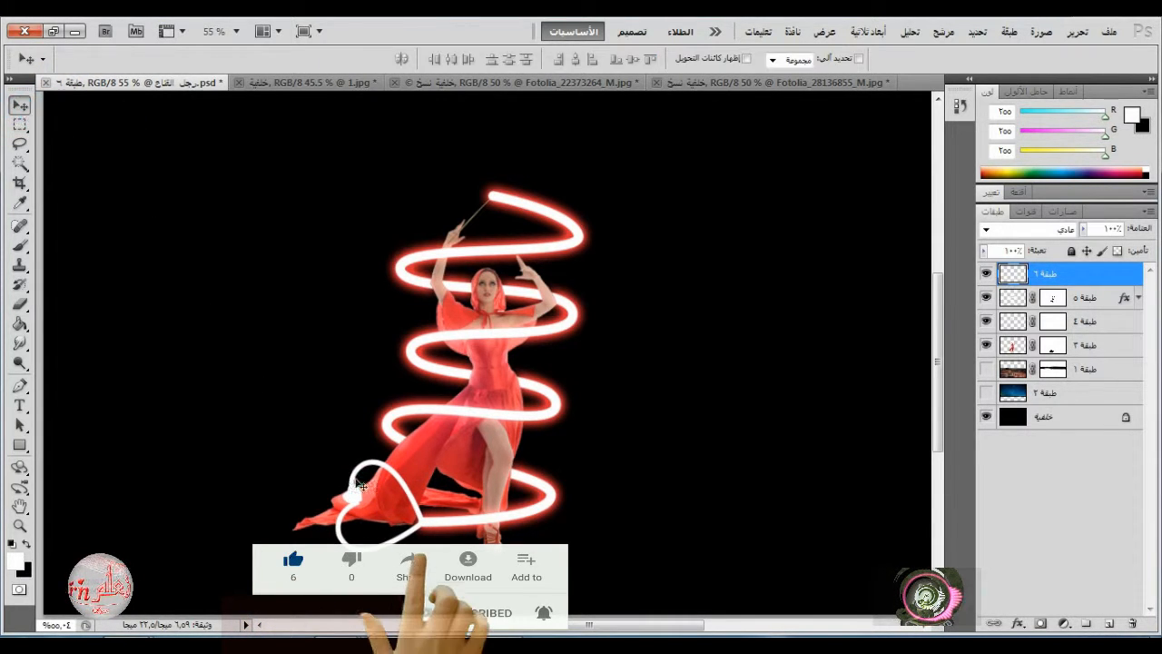
- Copy the spiral layer's outer and inner glow effects to the heart layer and collapse its effects list
left_click(1126, 300)
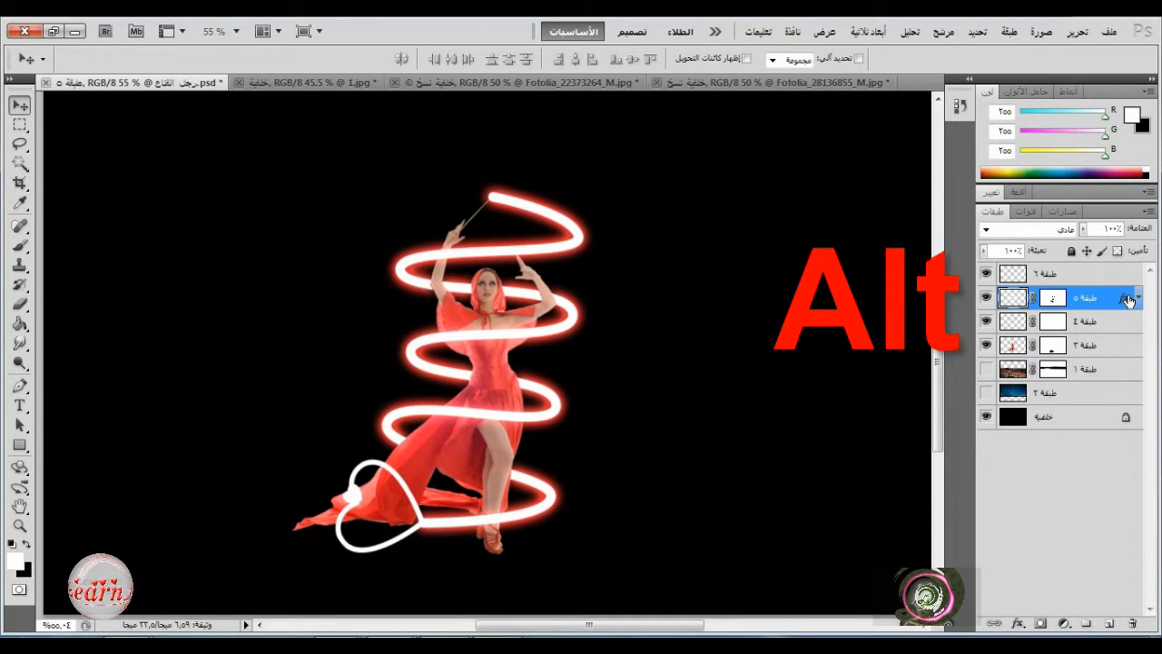
left_click_drag(1127, 300, 1127, 285)
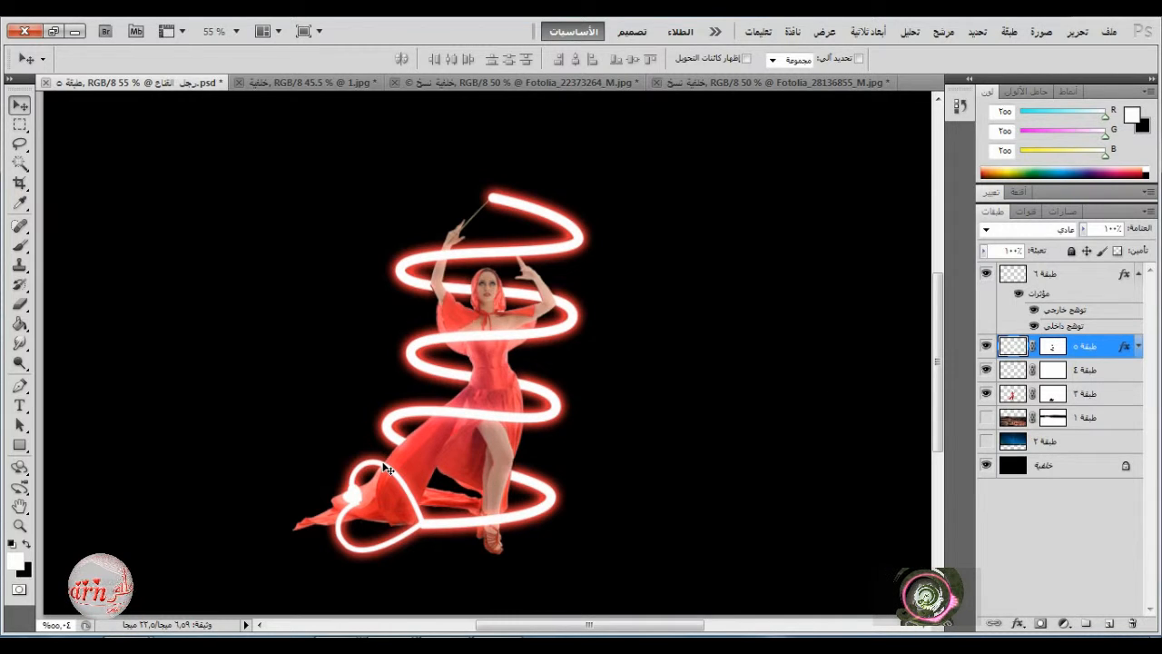
left_click(1122, 276)
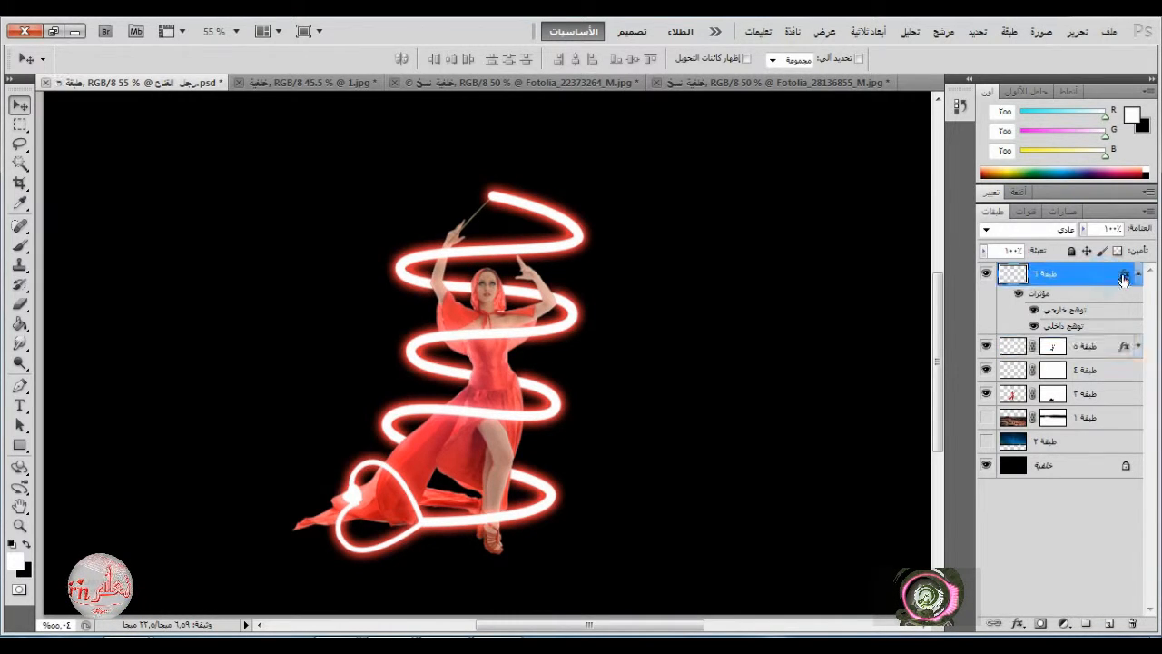
left_click(1139, 273)
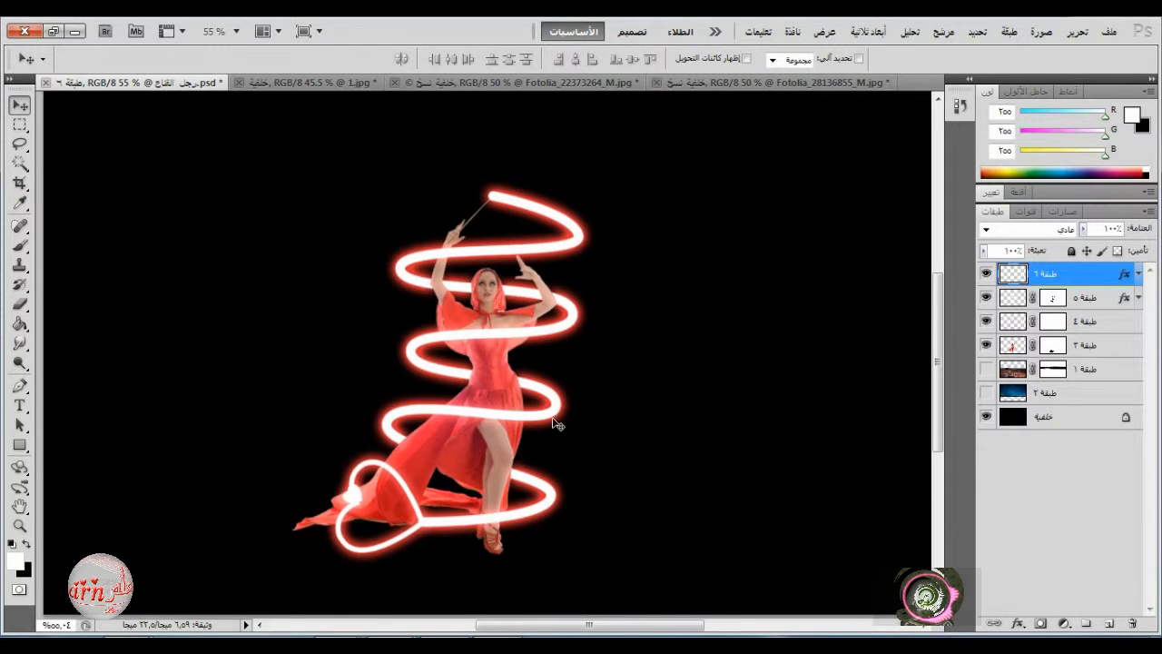
- Enlarge the heart proportionally around its centre to 104.98%
key("ctrl+t")
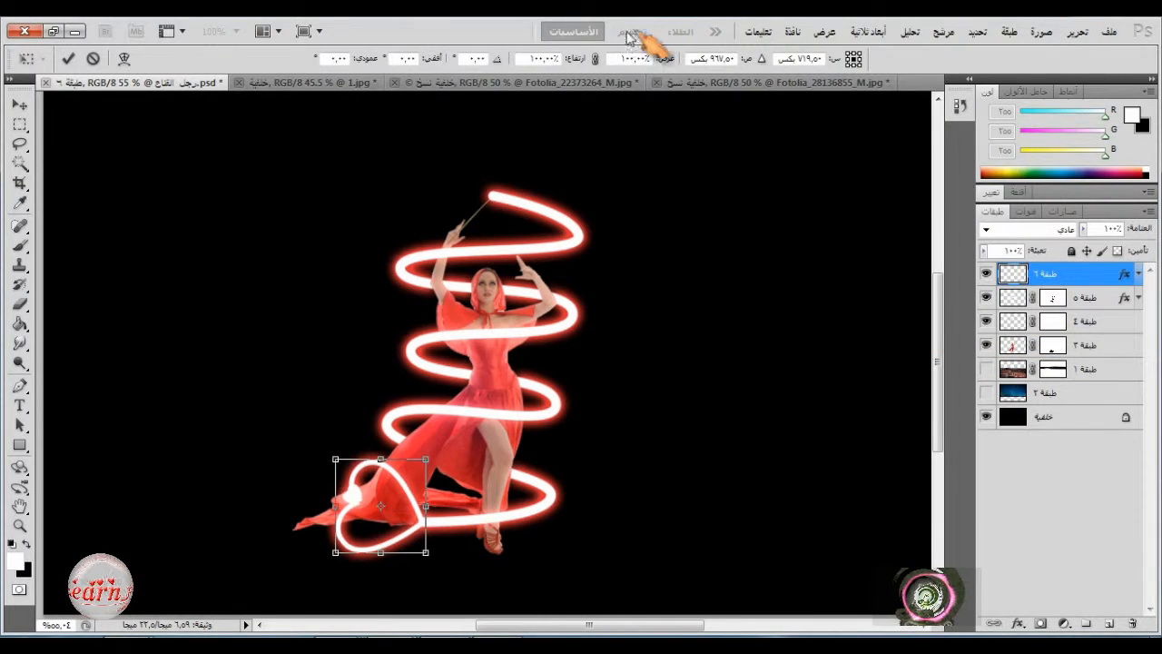
left_click_drag(426, 552, 414, 524)
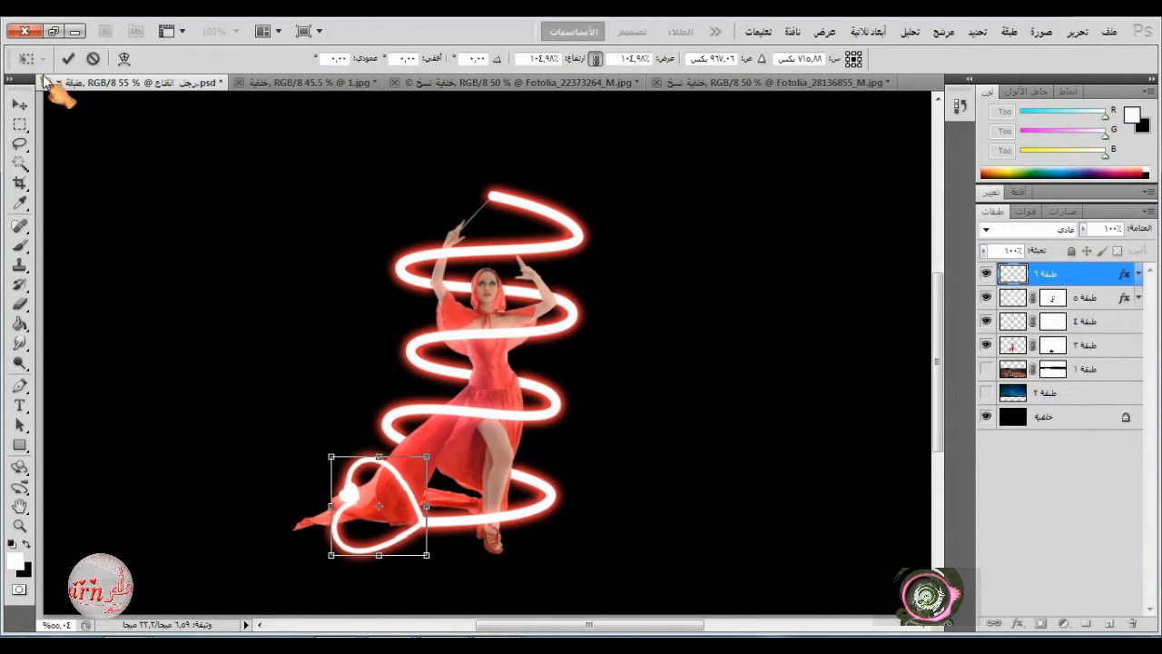
left_click(68, 58)
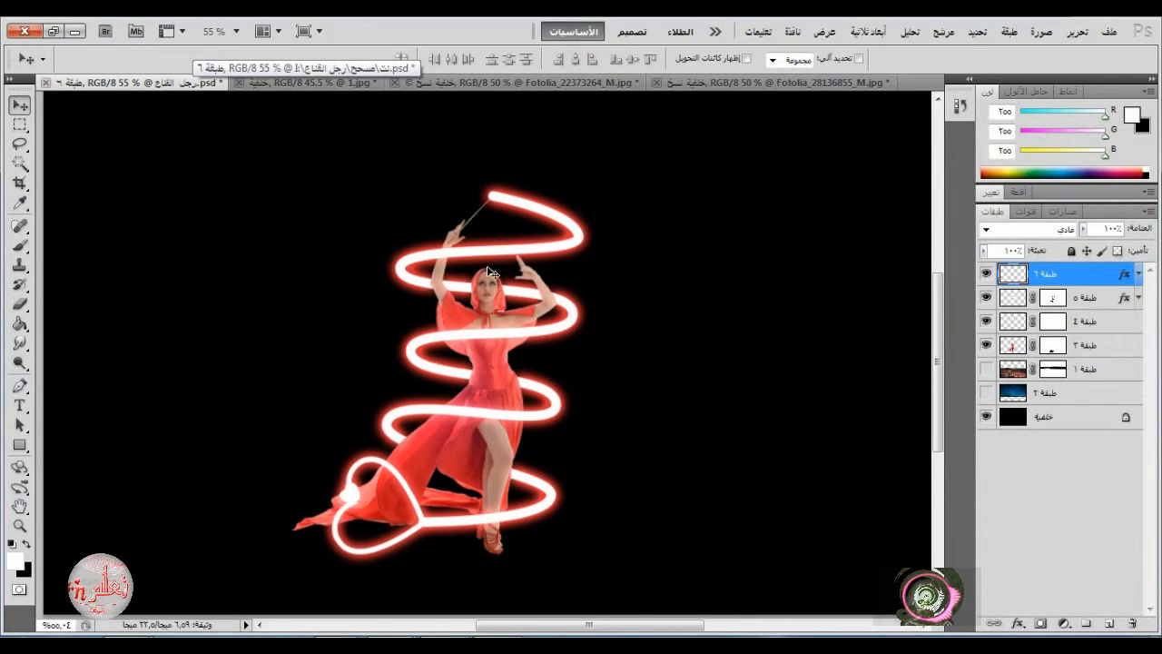
- Close 1.jpg without saving and bring the light-streaks image from Fotolia_22373264_M.jpg into the composite as the uppermost layer
left_click(248, 84)
left_click(231, 82)
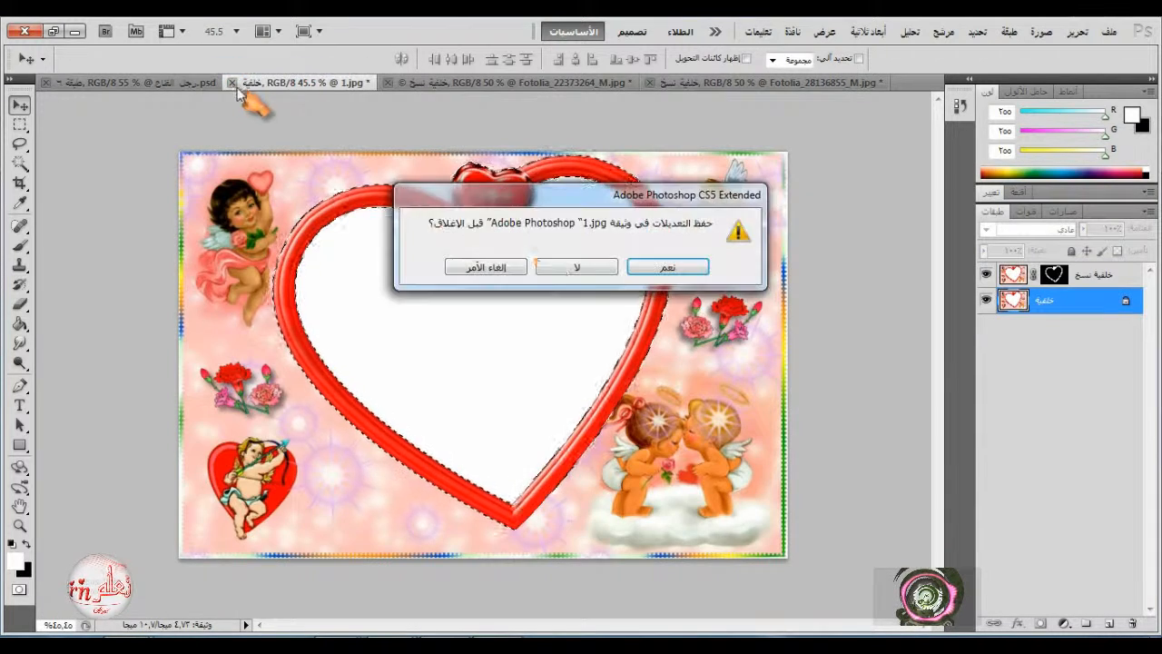
key("n")
left_click(364, 84)
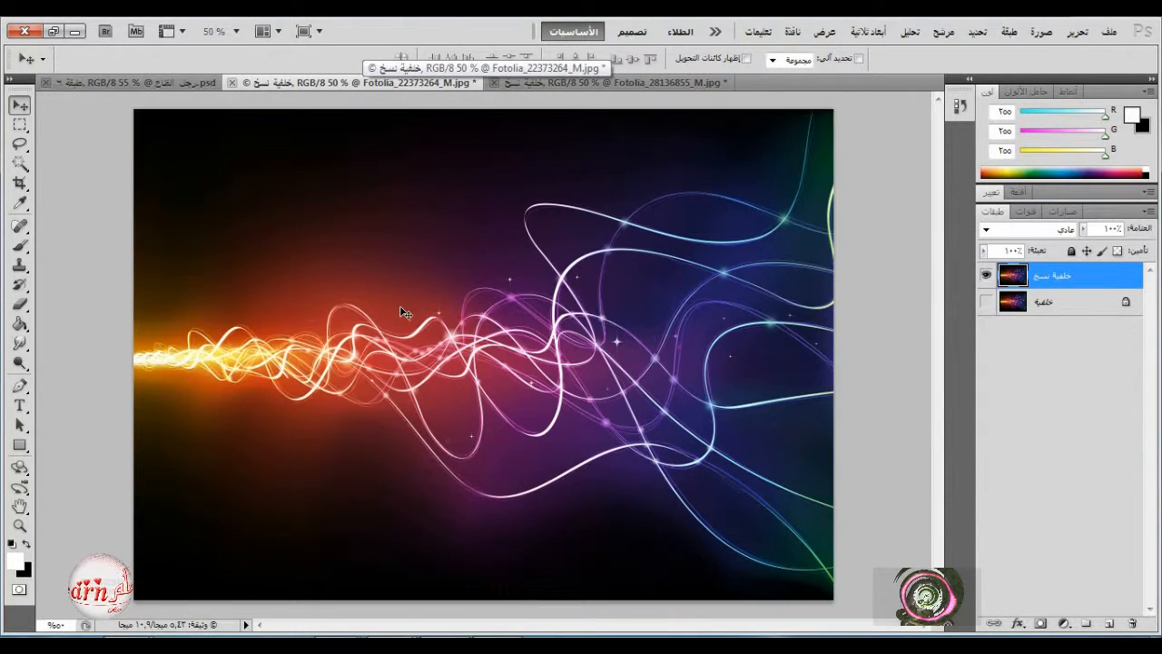
left_click_drag(406, 312, 427, 240)
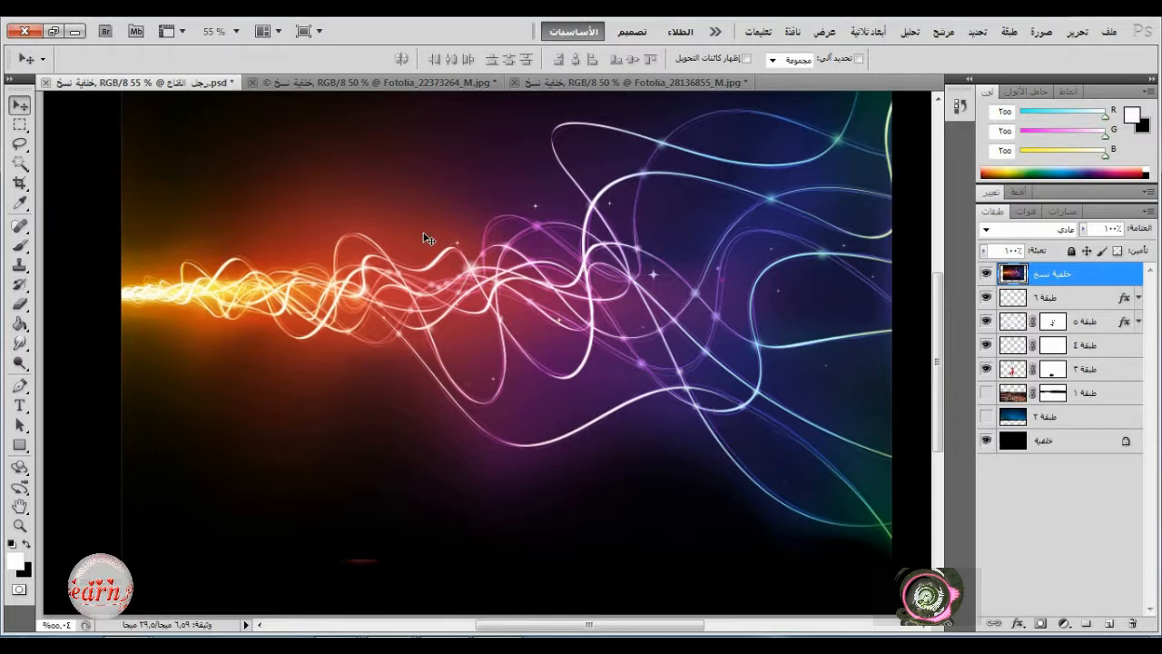
- Scale the light-streaks layer down proportionally until it is somewhat wider than the glowing spiral
left_click(1076, 35)
left_click(863, 345)
left_click_drag(580, 133, 574, 239)
left_click(596, 59)
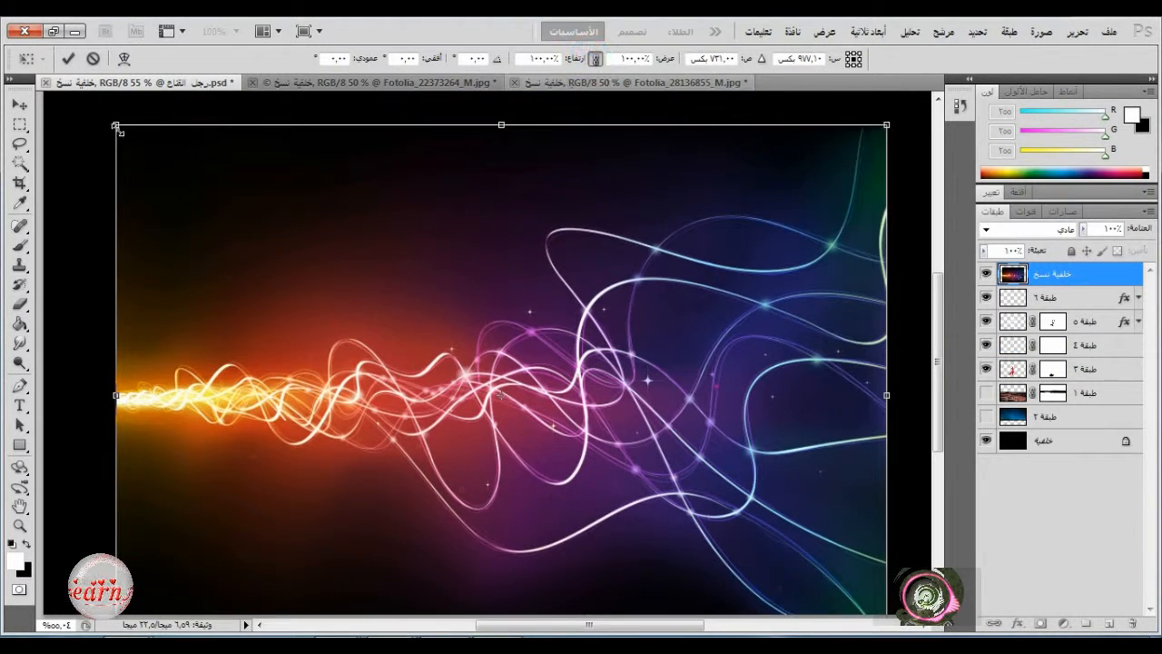
left_click_drag(116, 127, 469, 381)
left_click_drag(558, 409, 385, 321)
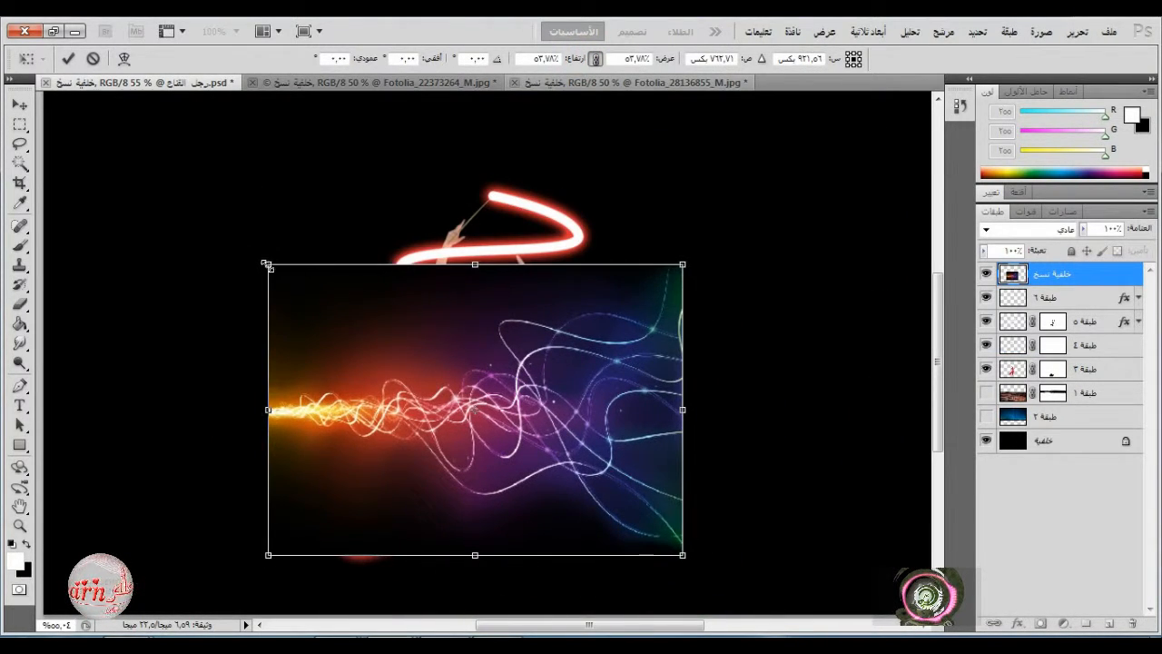
left_click_drag(266, 264, 384, 345)
left_click(68, 58)
- Flip the light-streaks layer horizontally and move it beside the heart, with its bright orange end facing the heart
left_click(1077, 34)
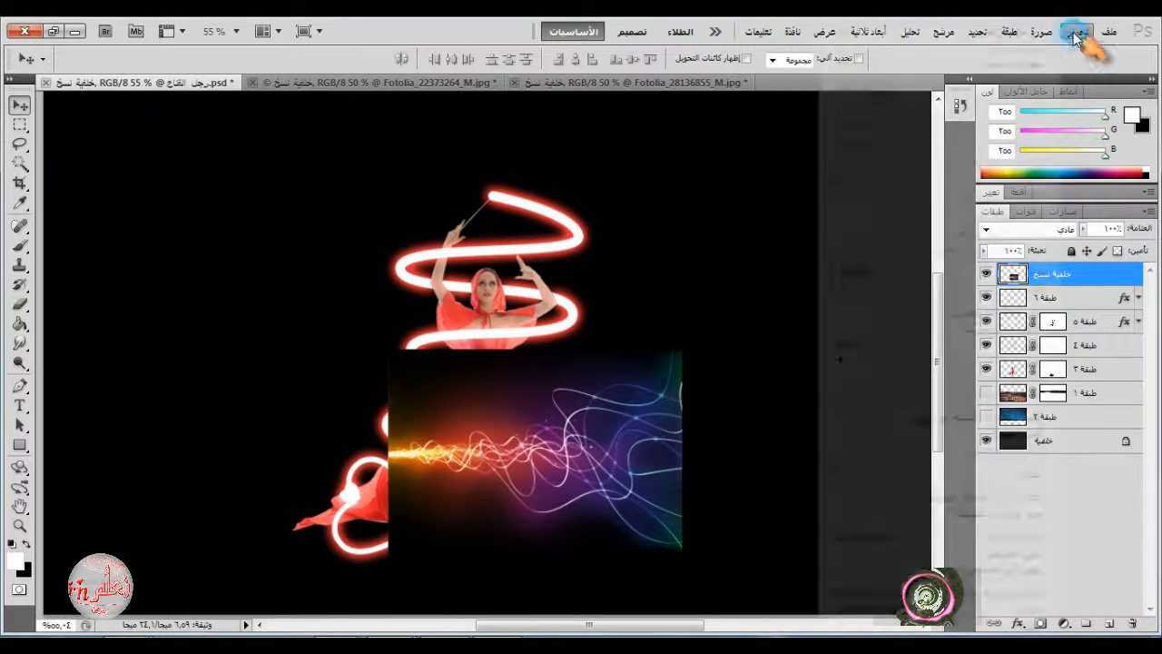
left_click(863, 345)
right_click(581, 147)
left_click(548, 381)
left_click_drag(588, 416, 278, 433)
left_click(68, 58)
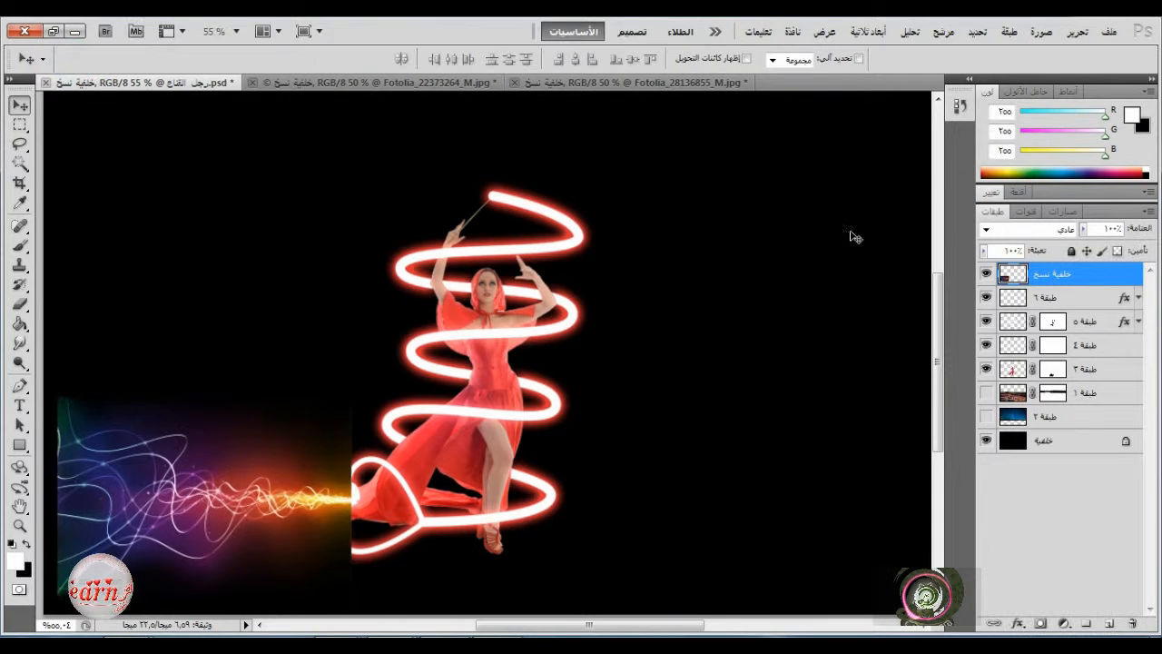
- Set the light-streaks layer's blend mode to تراكب to hide its black background, and nudge its bright end onto the heart's notch
left_click(1034, 229)
left_click(1056, 165)
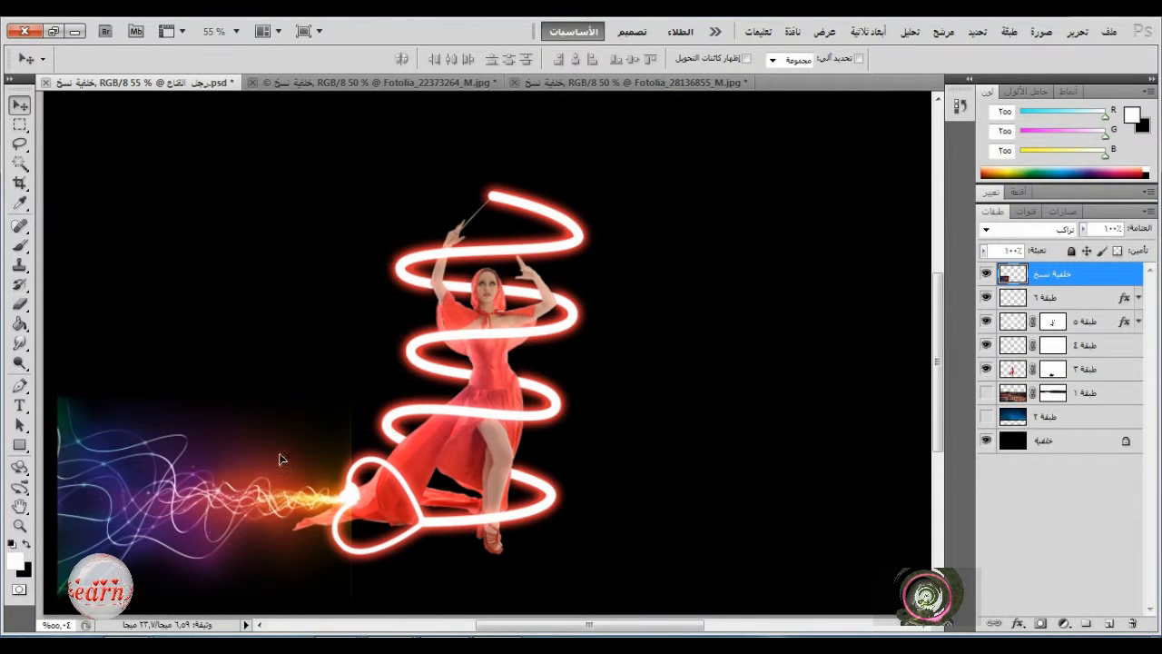
mouse_move(280, 463)
left_mouse_down()
mouse_move(285, 449)
mouse_move(291, 459)
left_mouse_up()
key("Up")
key("Up")
key("Up")
key("Up")
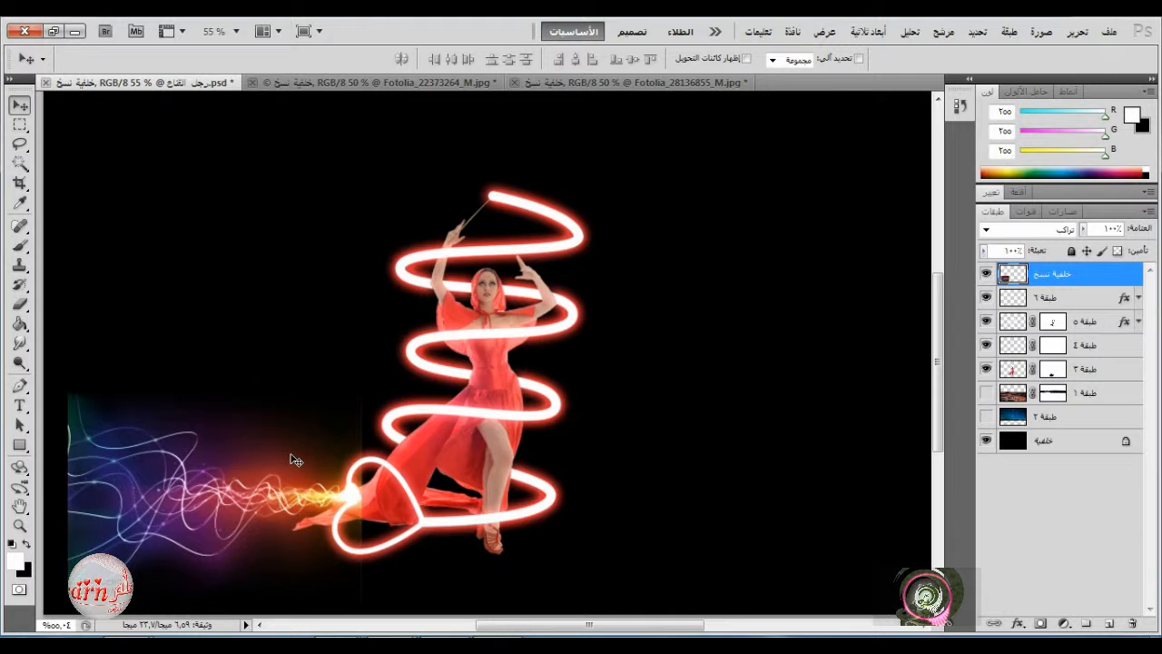
key("Left")
key("Left")
key("Left")
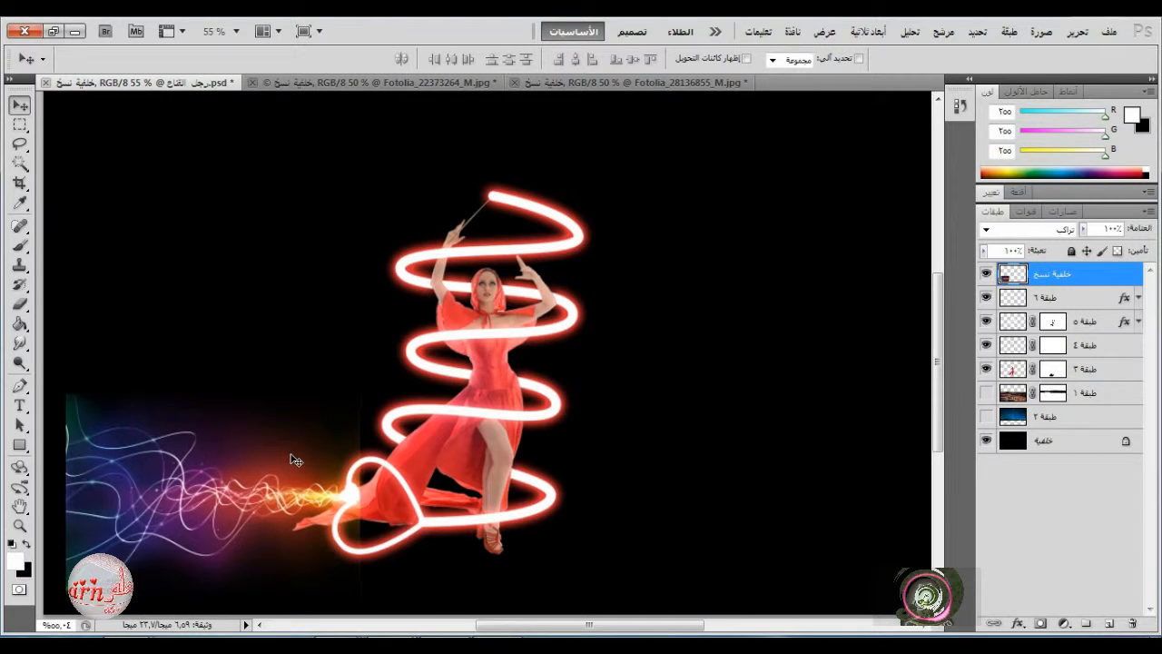
- Add a mask to the light-streaks layer and paint black with a soft brush over its edge around the heart
left_click(1038, 624)
left_click(20, 245)
key("x")
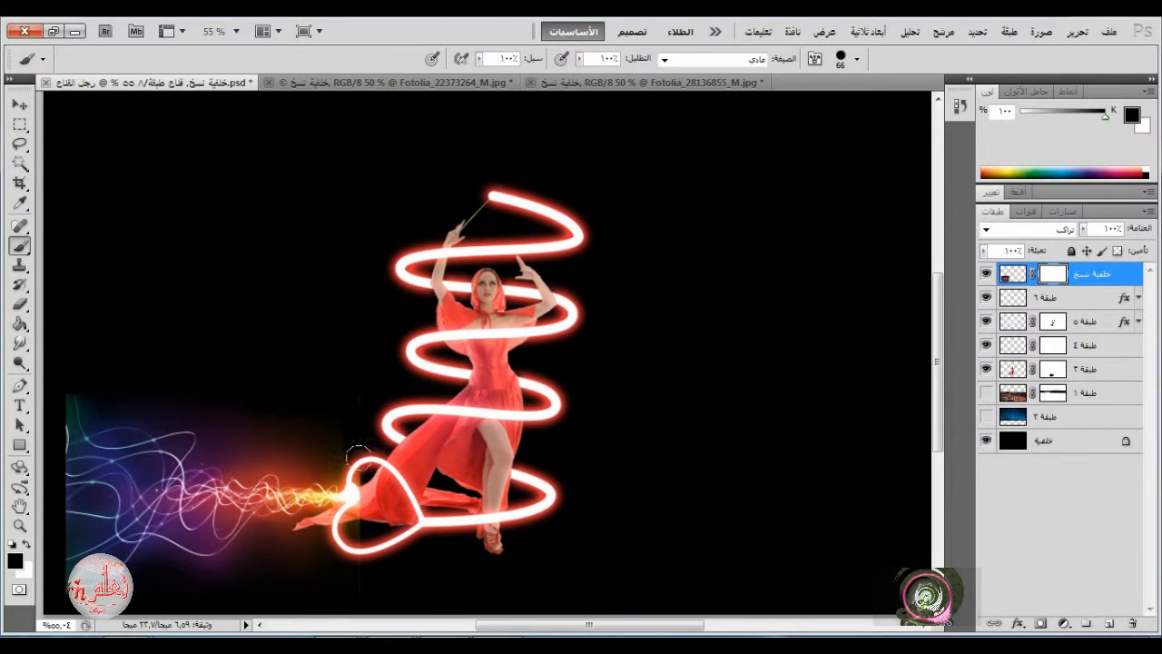
right_click(428, 375)
left_click(475, 479)
left_click_drag(369, 514, 346, 581)
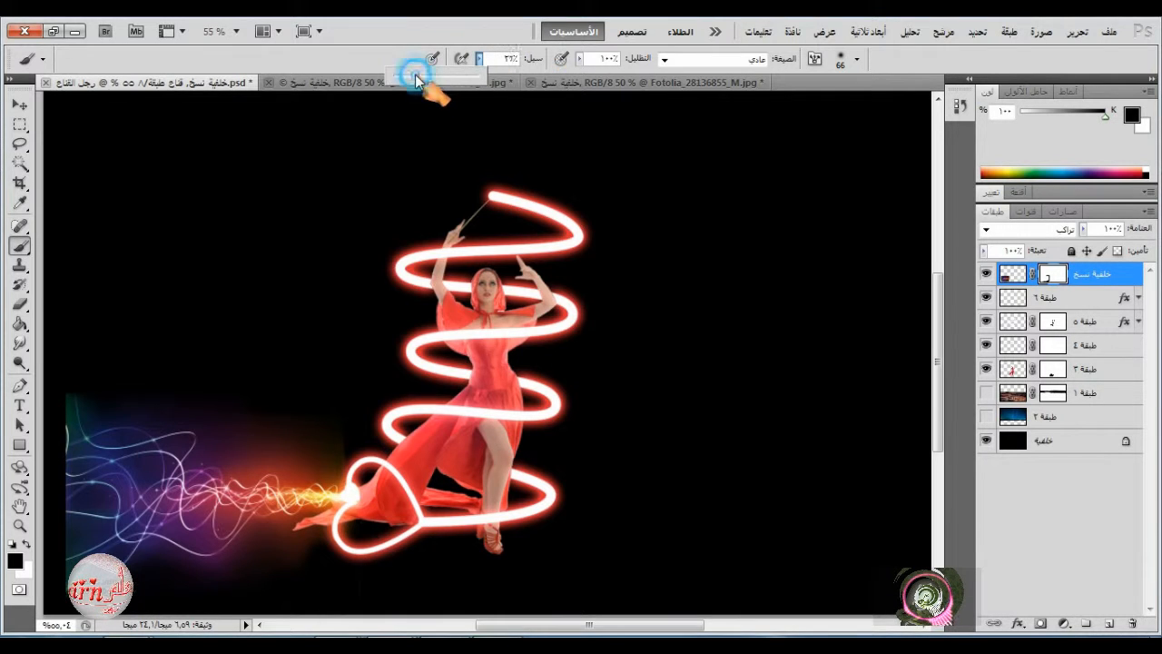
- Soften the light streaks' outer edge away from the heart on the mask, using an 89 px black brush at 19% flow
left_click_drag(415, 75, 409, 76)
right_click(387, 179)
left_click_drag(529, 220, 536, 219)
left_click_drag(67, 400, 56, 442)
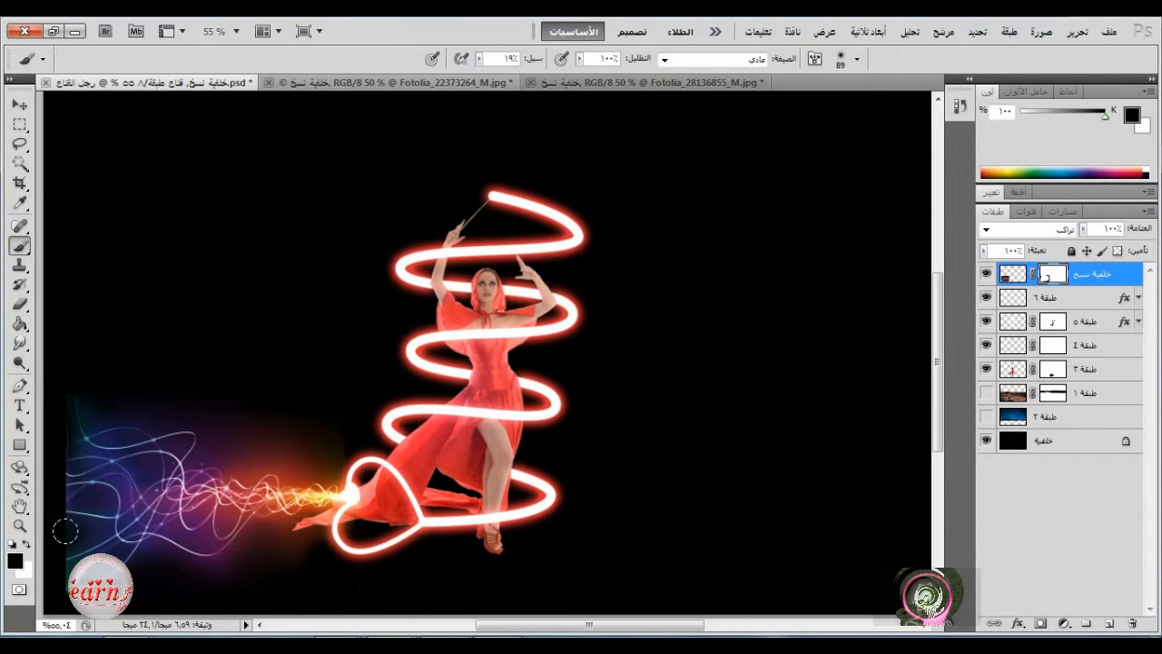
- Fade the outer edge of the light streaks further on the mask with a 56 px black brush at 39% flow
right_click(150, 517)
left_click_drag(301, 456, 290, 457)
left_click_drag(479, 59, 505, 78)
mouse_move(69, 534)
left_mouse_down()
mouse_move(67, 571)
mouse_move(61, 474)
mouse_move(66, 502)
left_mouse_up()
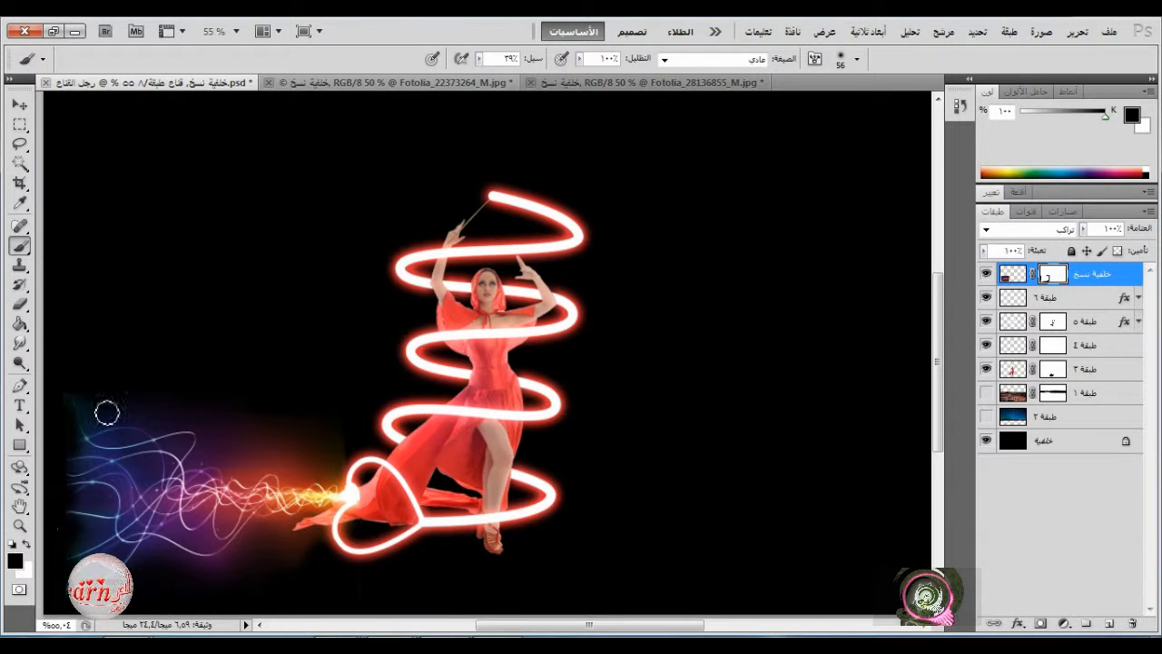
- Blend the streaks' outer ends into the black background with a 110 px brush, reducing the flow to 22%, and keep black as foreground
right_click(226, 375)
left_click_drag(385, 410, 405, 410)
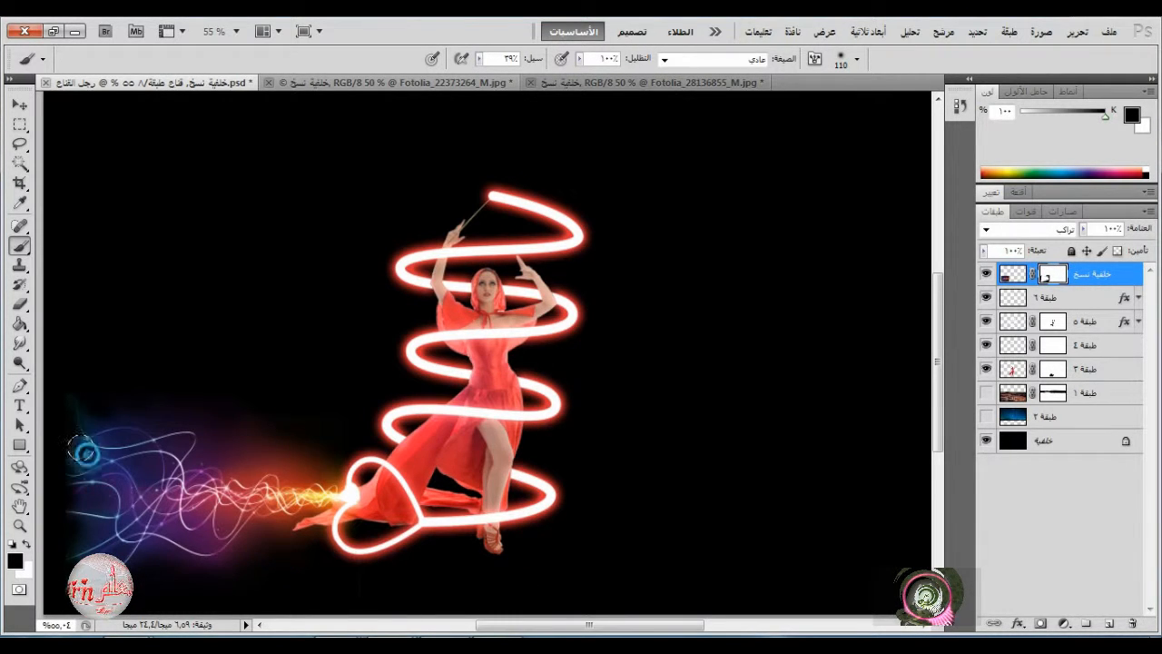
mouse_move(82, 450)
left_mouse_down()
mouse_move(72, 495)
mouse_move(87, 545)
left_mouse_up()
left_click_drag(479, 59, 463, 67)
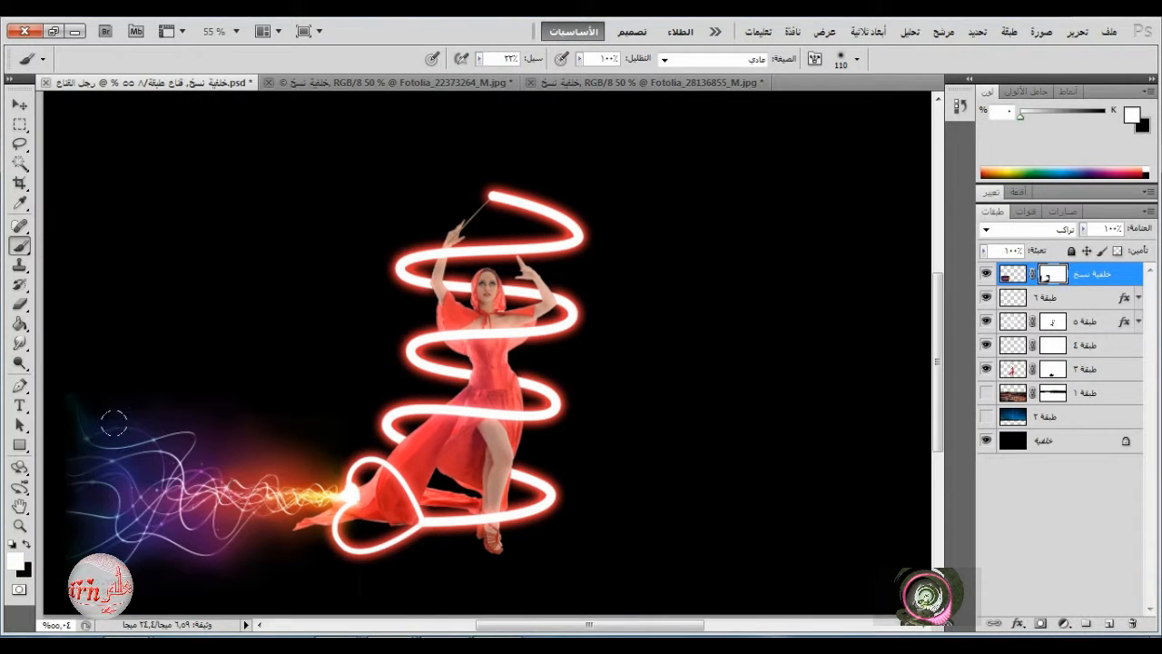
key("x")
scroll(503, 409, "down", 2)
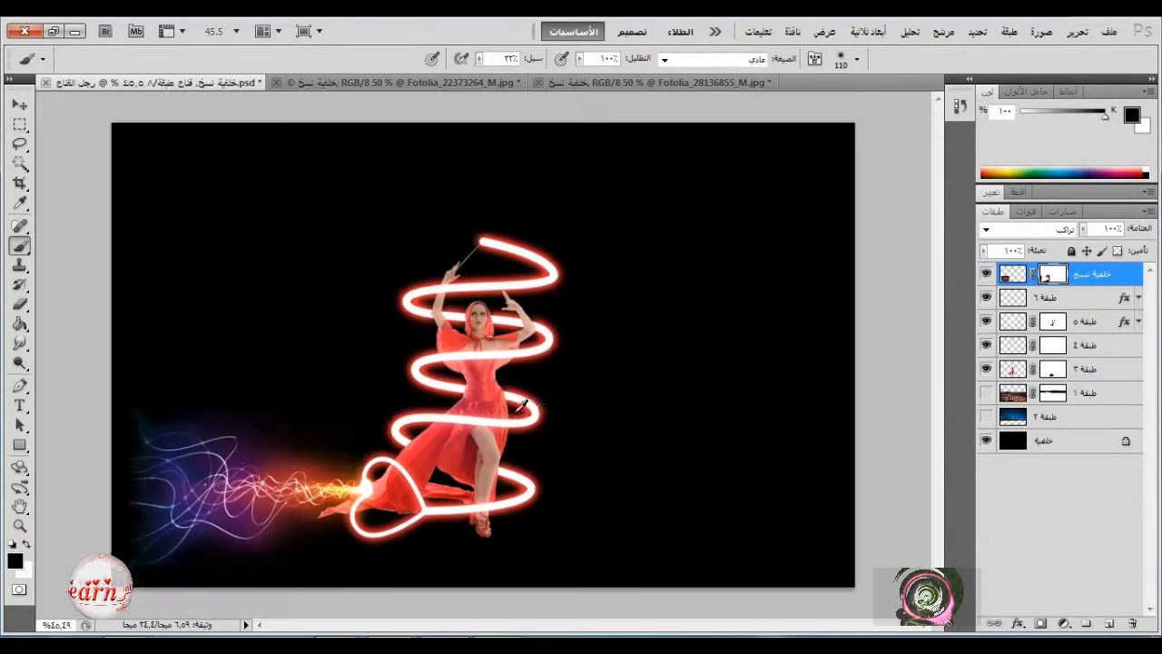
scroll(538, 420, "up", 2)
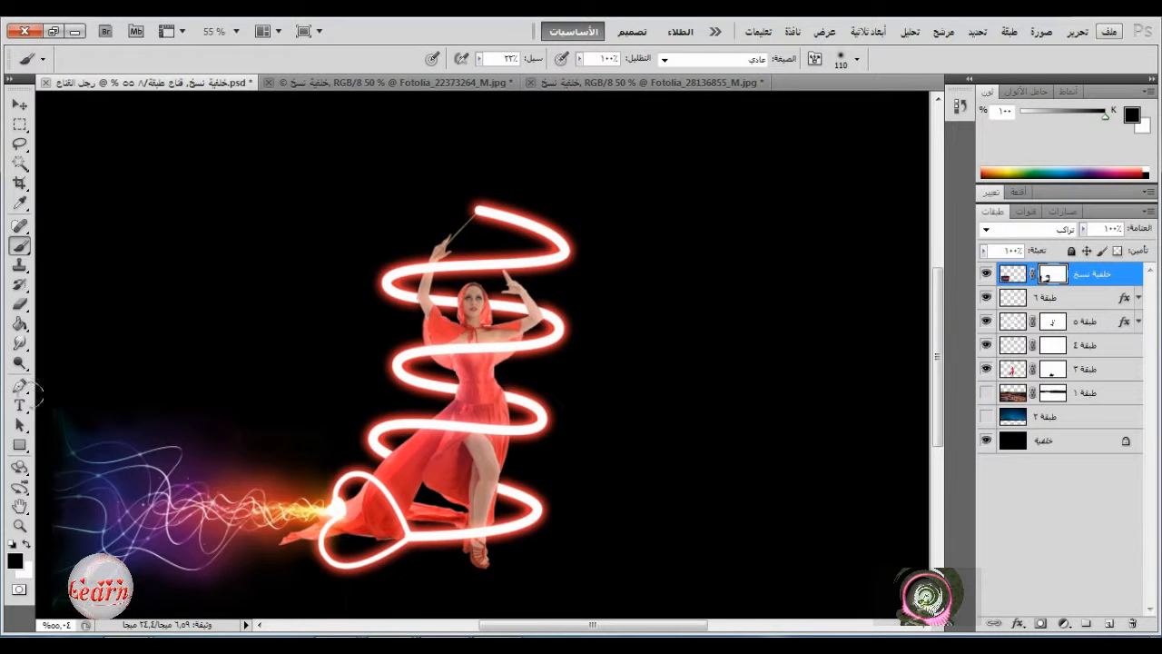
- Add a text box above the woman containing the white word "Learn" and shrink the box around the word
left_click(19, 406)
left_click_drag(182, 179, 601, 232)
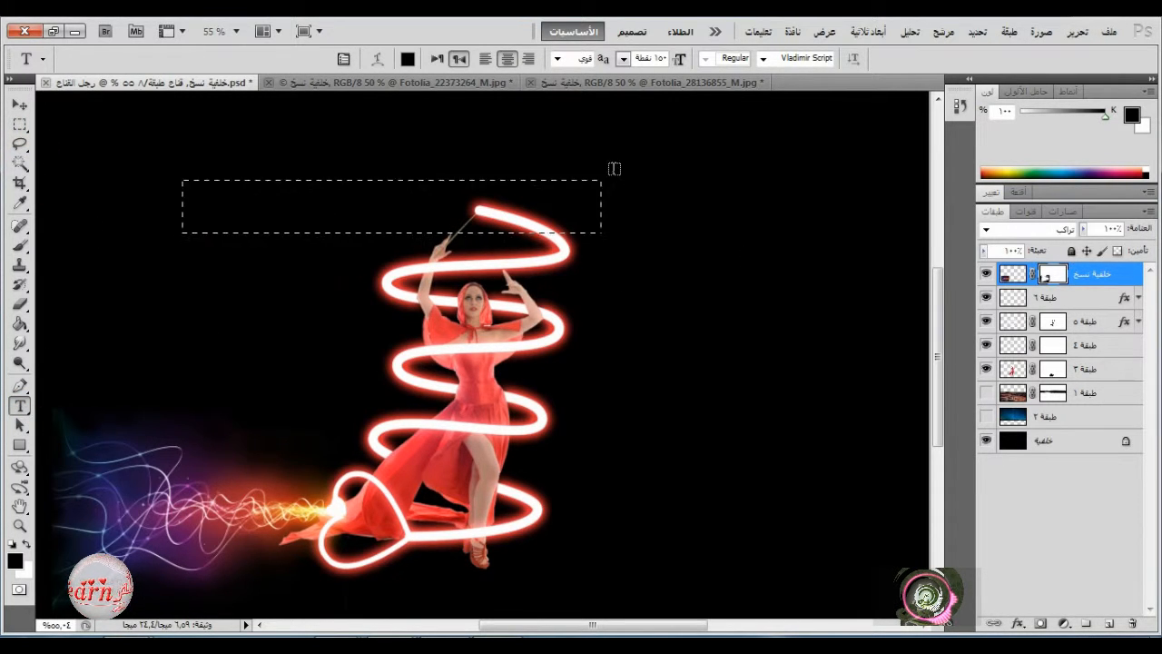
left_click_drag(661, 125, 663, 128)
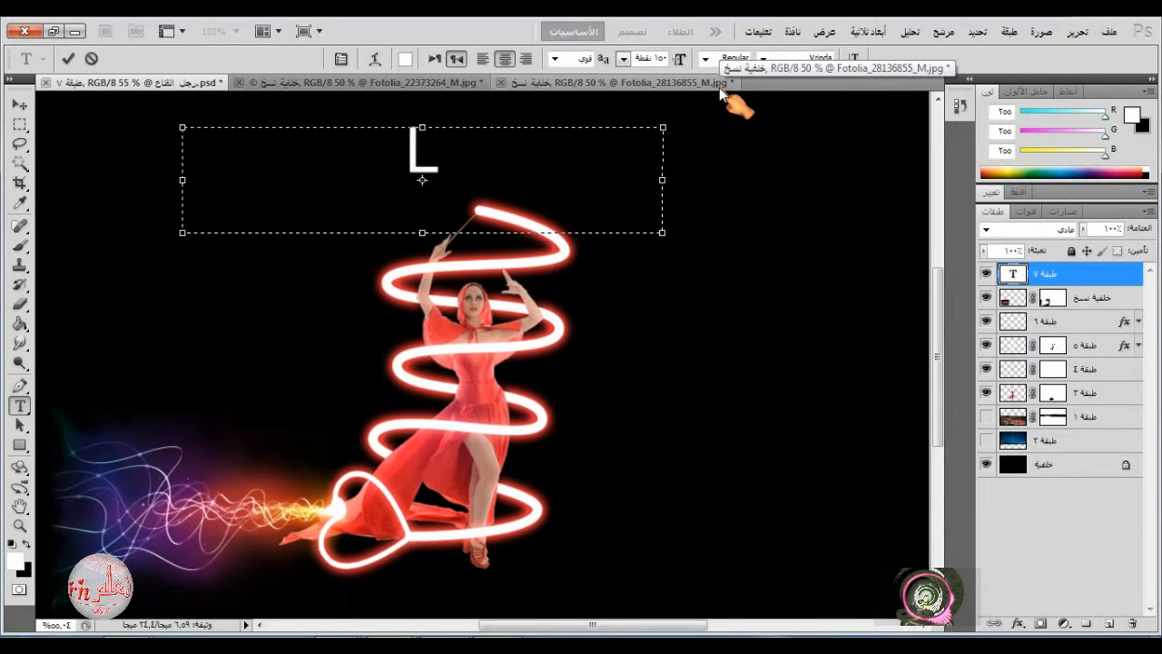
type("Learn")
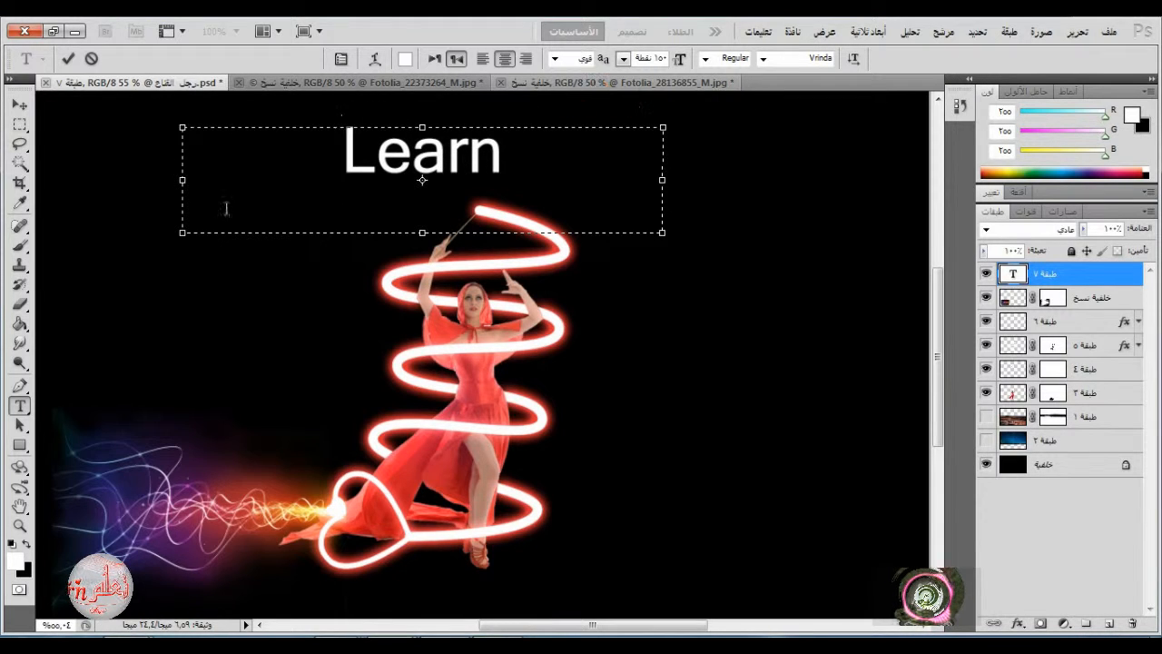
left_click(182, 233)
left_click_drag(181, 233, 439, 191)
- Set the word "Learn" in Vladimir Script at 170 points and move it so its last letter sits at the wand's tip
left_click_drag(632, 157, 468, 157)
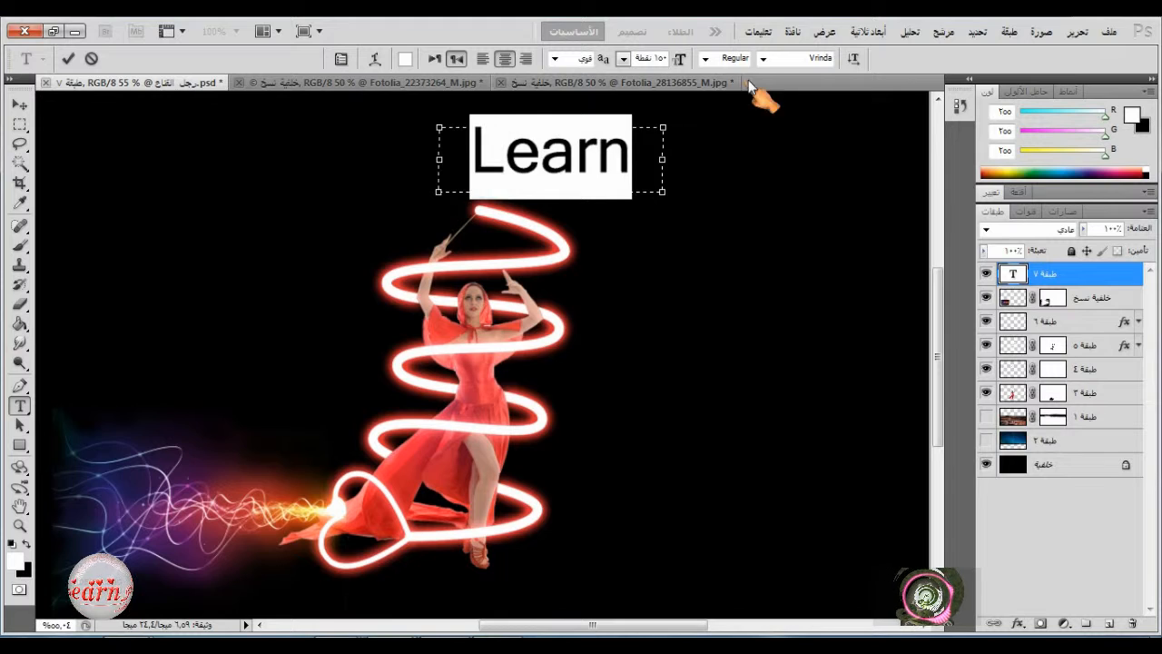
left_click(764, 58)
scroll(817, 100, "up", 1)
left_click(856, 105)
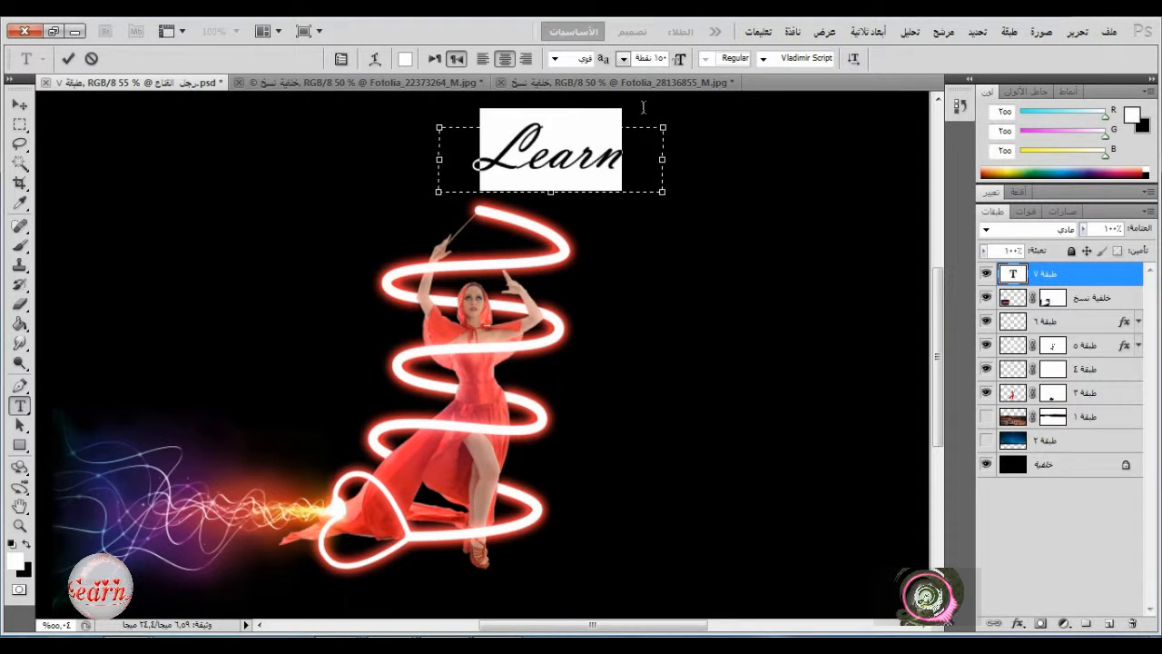
left_click(678, 58)
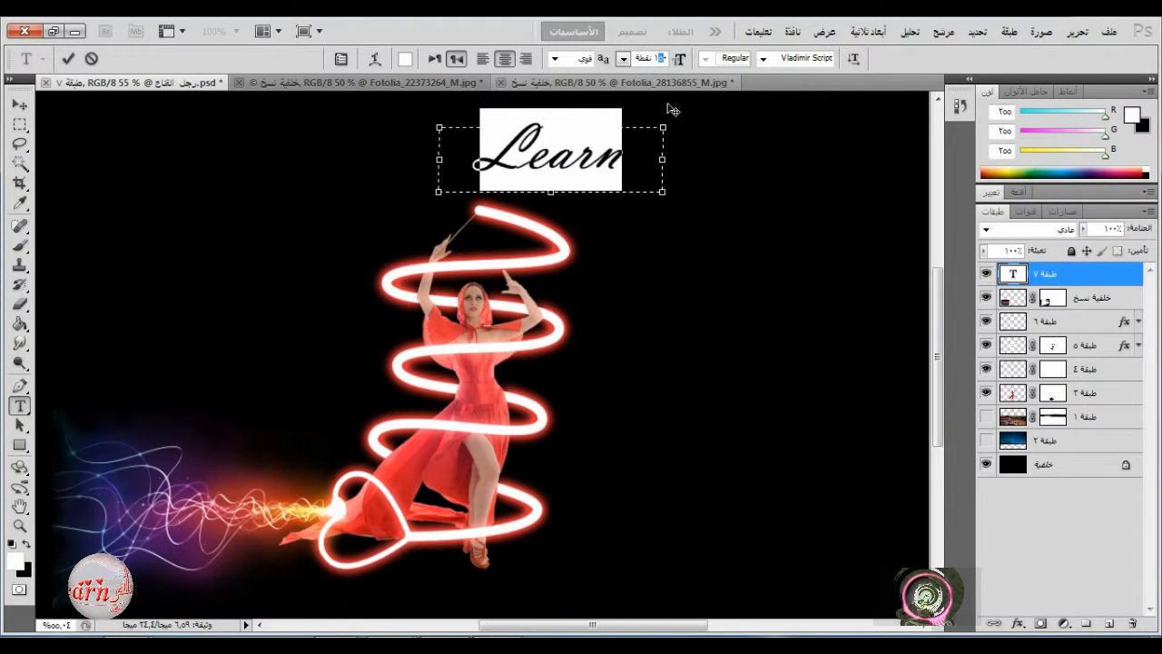
key("Up")
key("shift+Up")
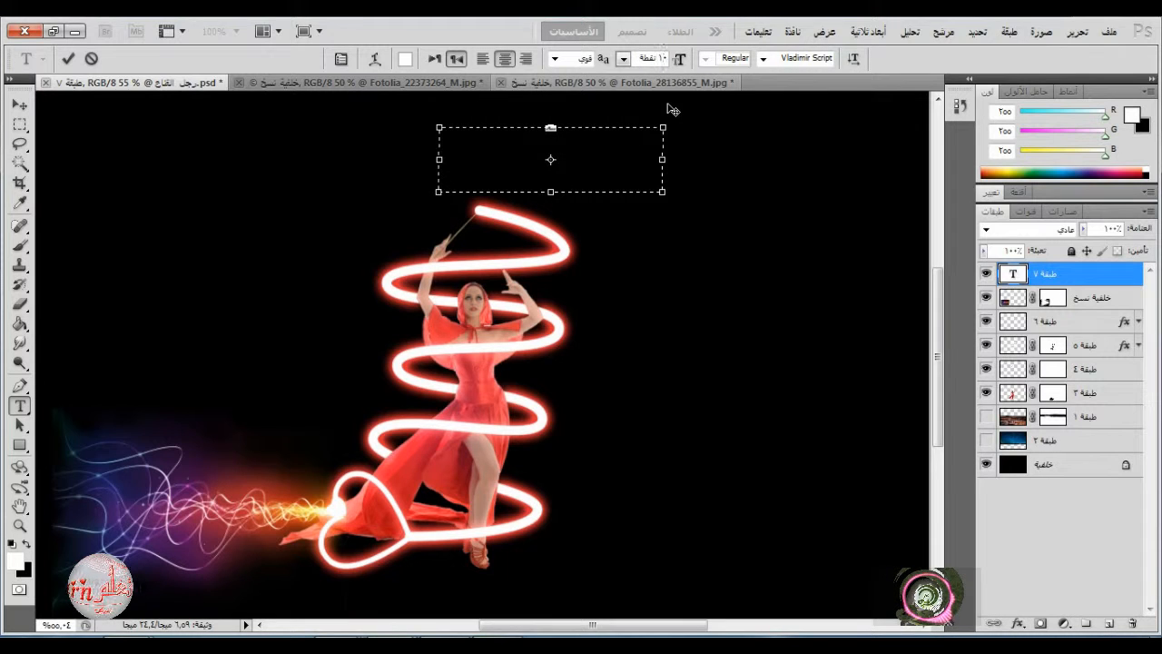
left_click(68, 58)
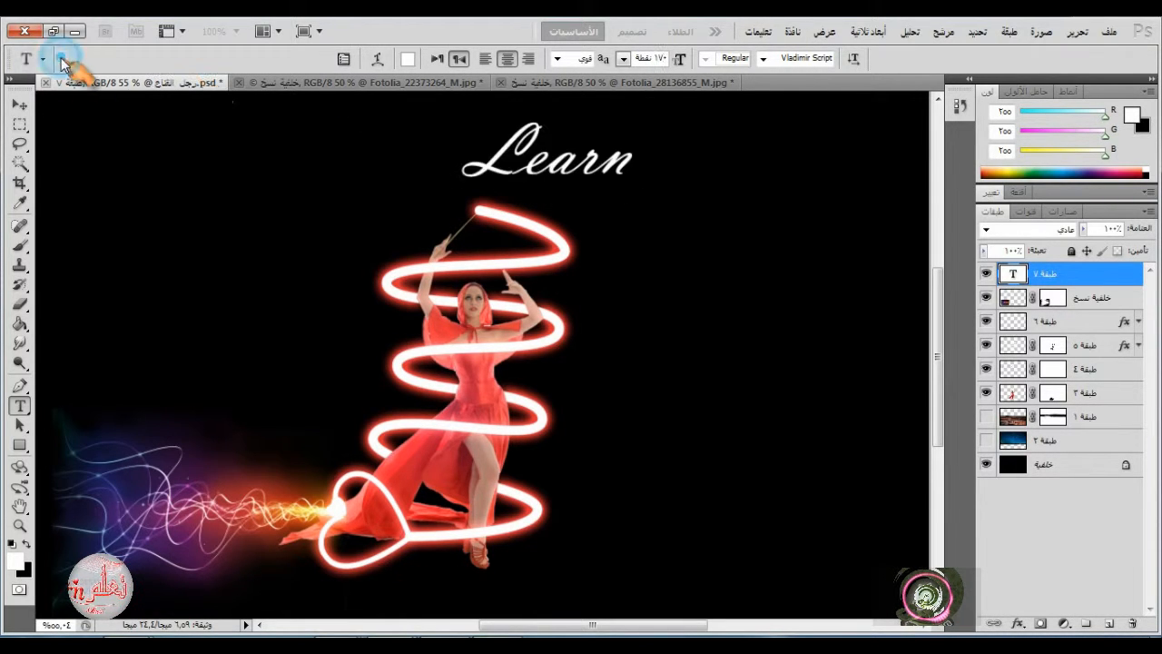
left_click(19, 104)
left_click_drag(595, 168, 450, 205)
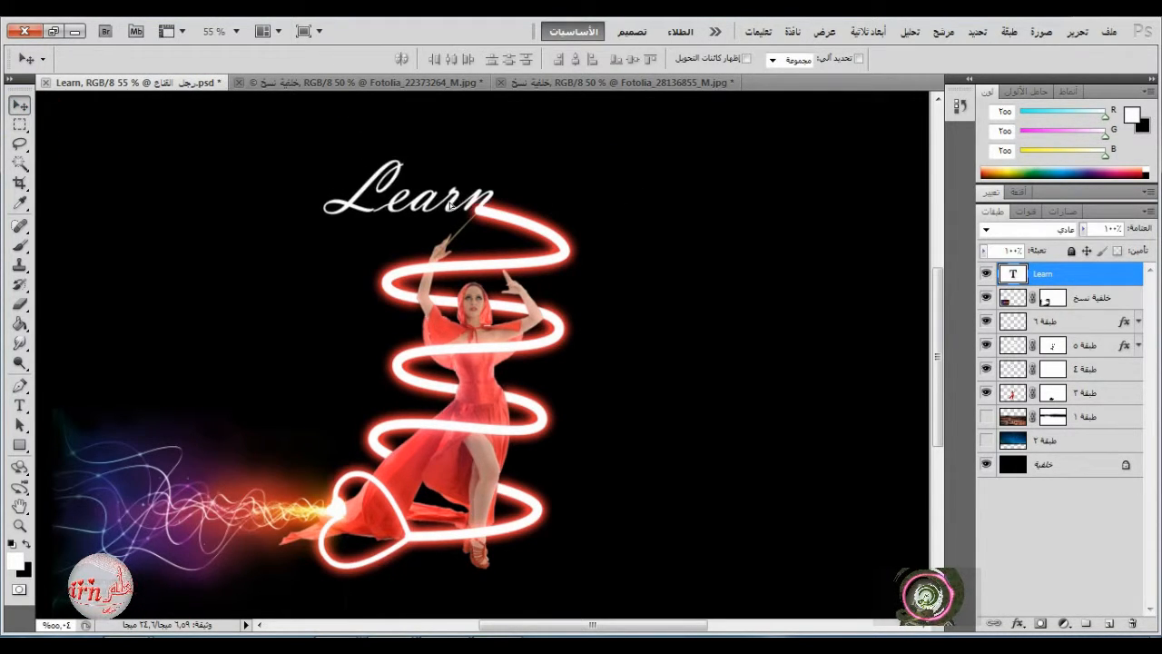
- Enlarge the word "Learn" to 190 points and shift it so its final letter ends just above the wand's tip
left_click(19, 406)
left_click(386, 202)
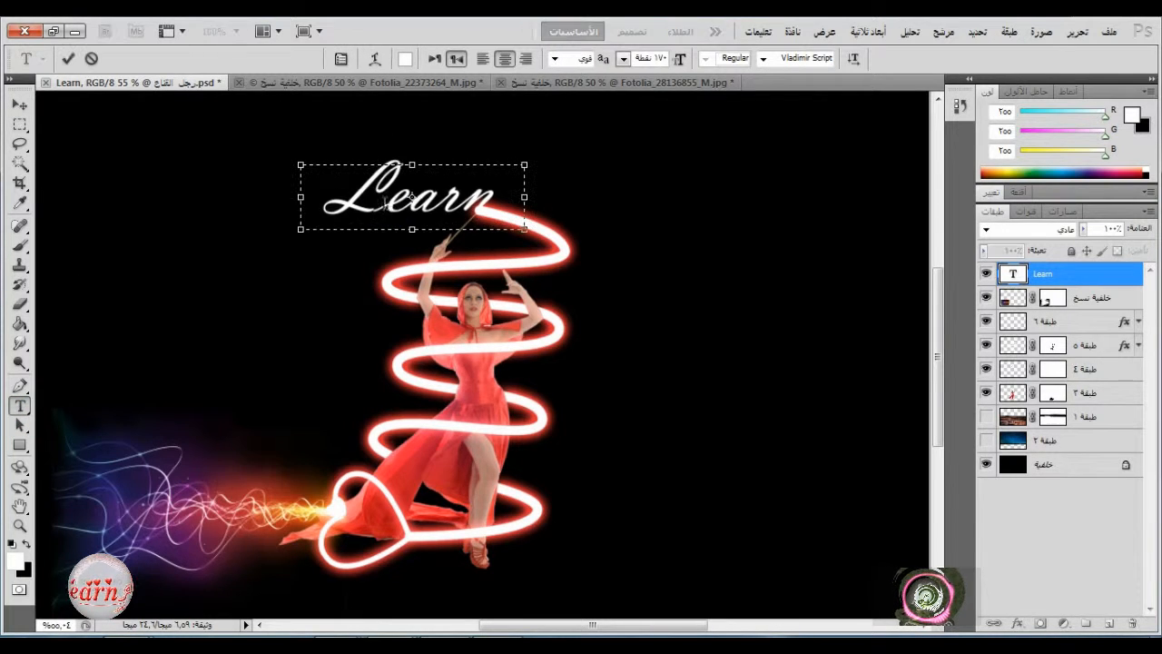
key("ctrl+a")
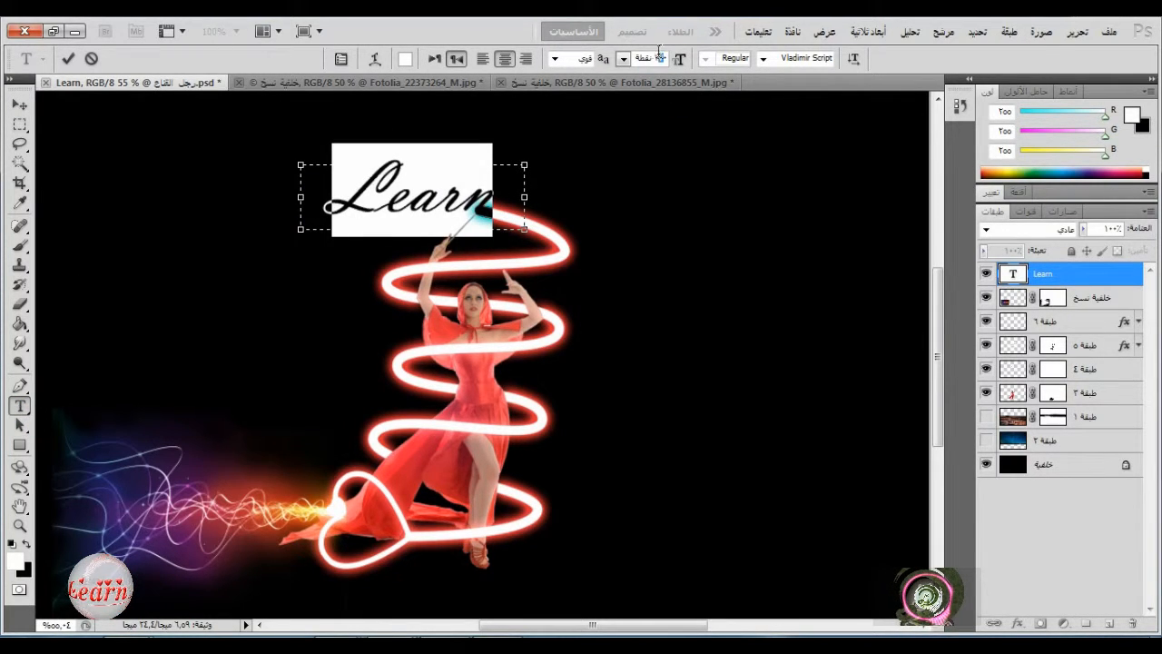
type("9")
left_click(69, 58)
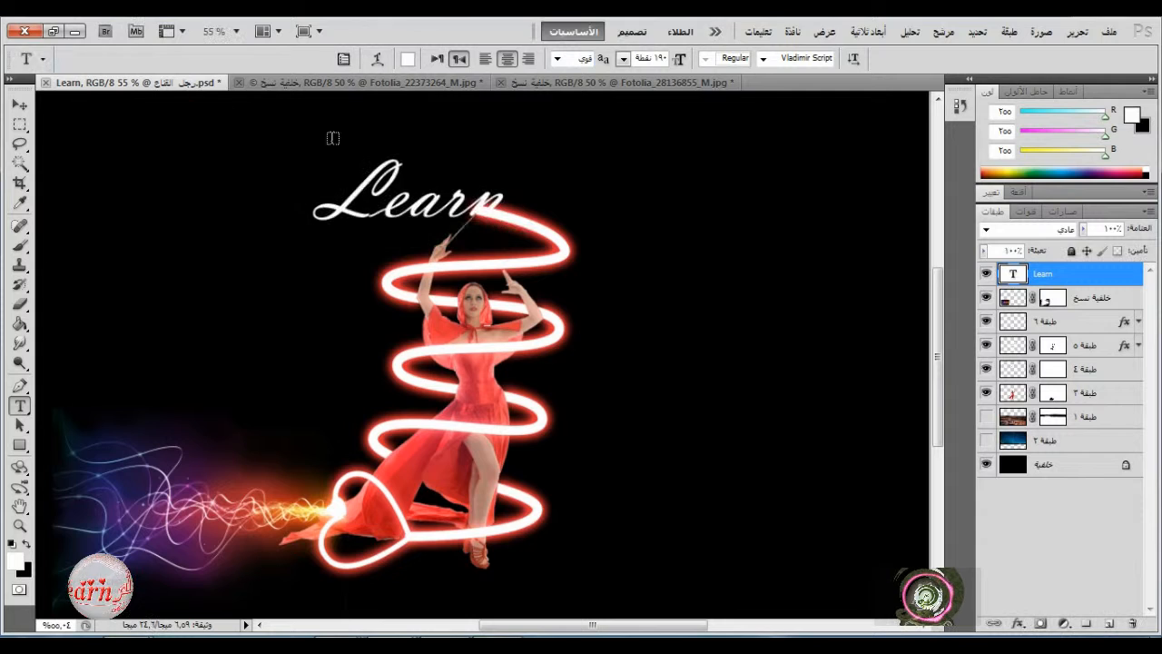
left_click(19, 105)
left_click_drag(396, 213, 375, 197)
- Smudge the upper end of the glowing spiral towards the last letter of "Learn" with a 26 px Smudge brush on the spiral's layer
left_click(19, 343)
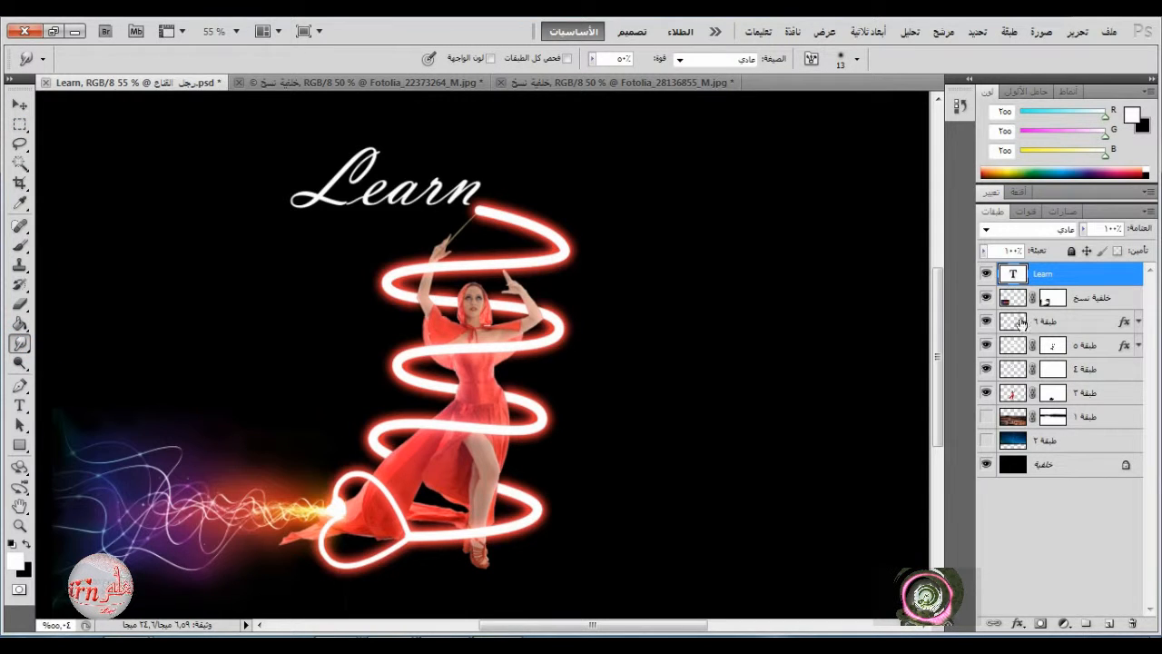
left_click(985, 369)
left_click(984, 345)
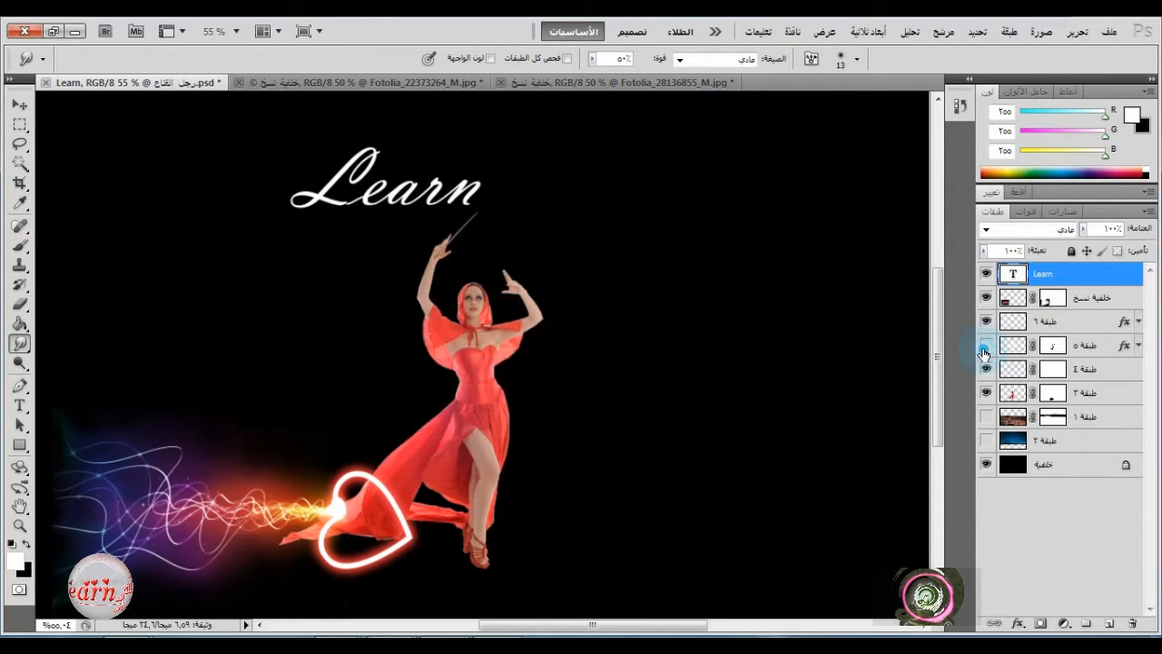
left_click(985, 345)
left_click(999, 348)
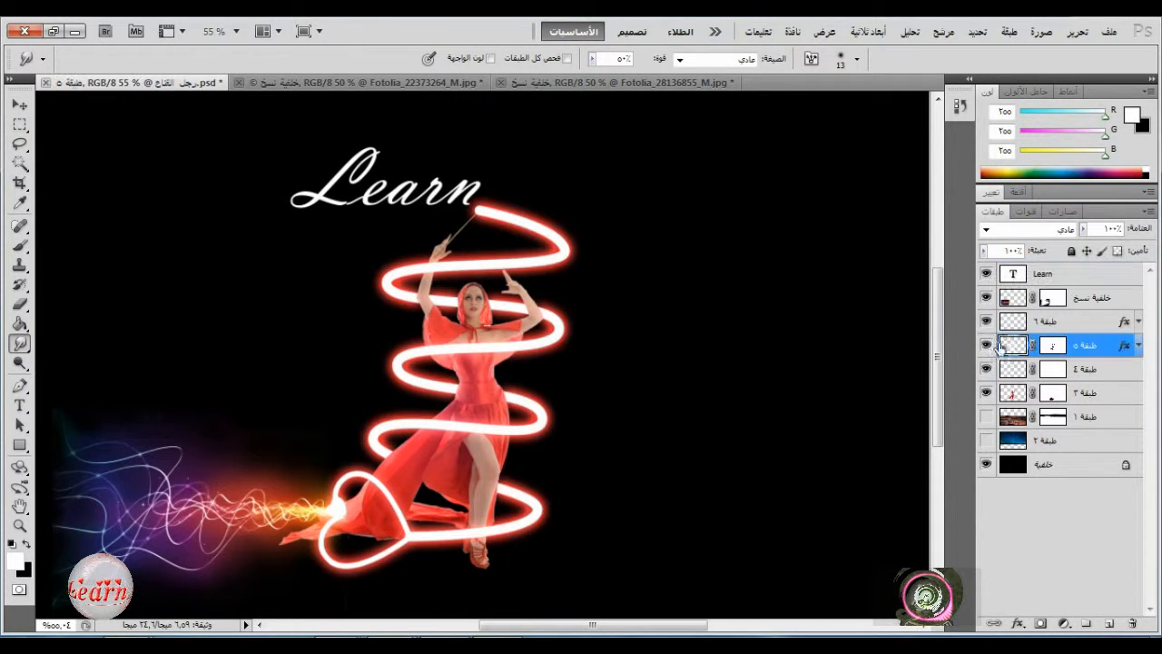
right_click(581, 190)
left_click(595, 306)
left_click(481, 215)
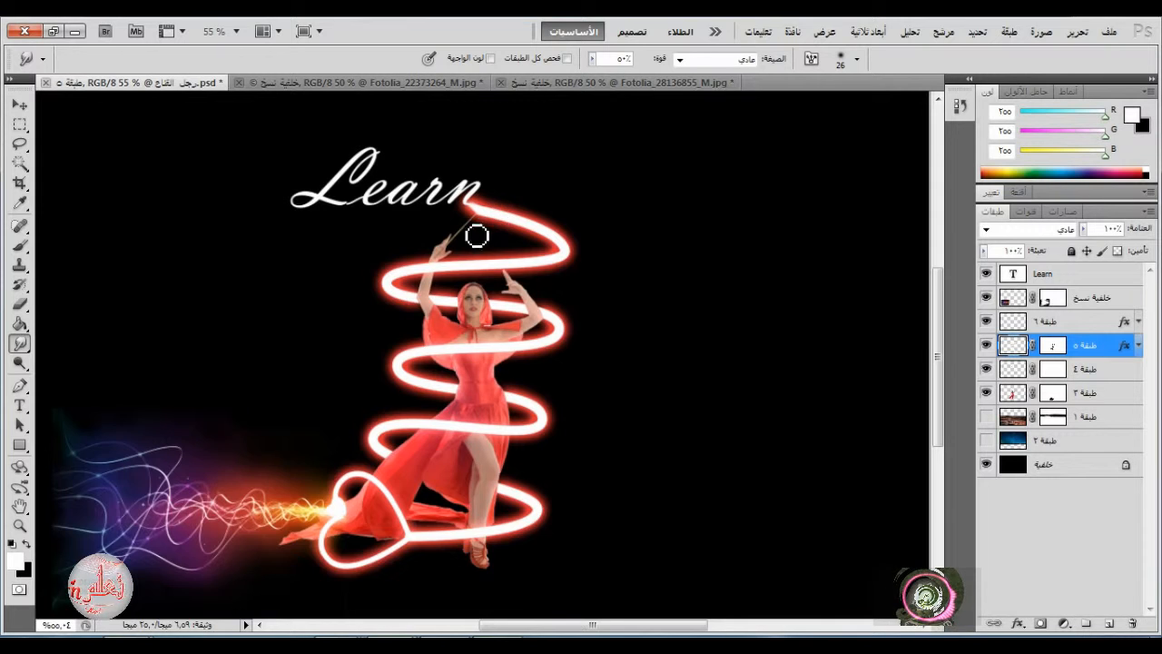
scroll(466, 205, "up", 6)
left_click_drag(491, 217, 451, 197)
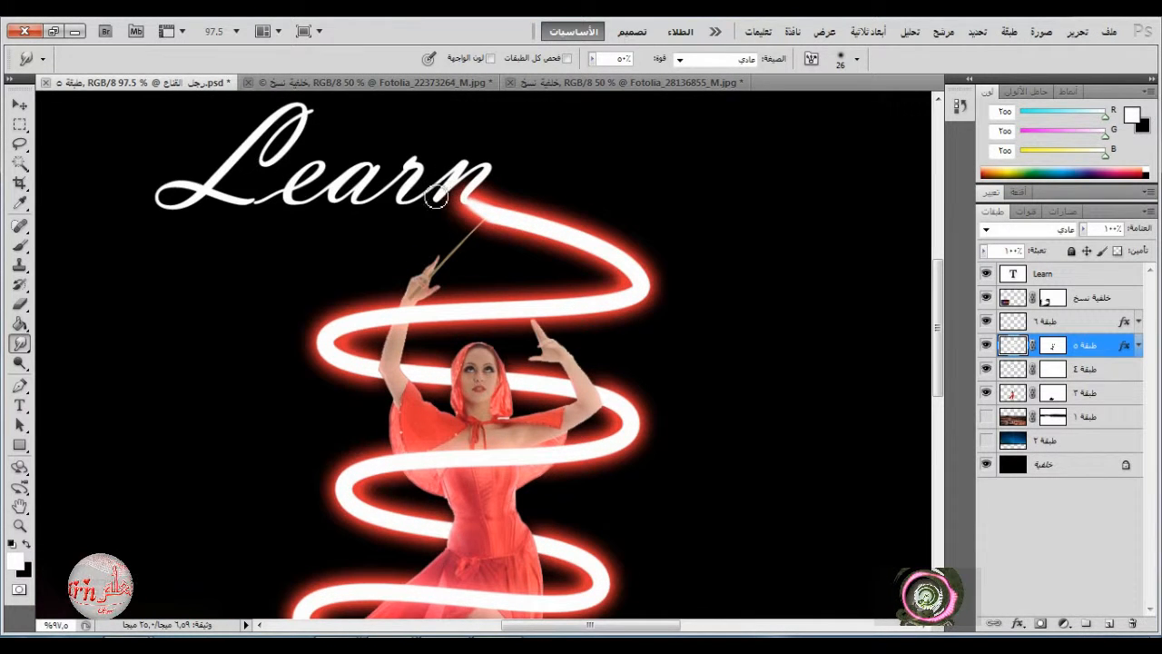
scroll(435, 198, "down", 10)
- Copy the spiral's glow effects onto the "Learn" text layer and fine-tune the text's outer glow spread and size
left_click(20, 105)
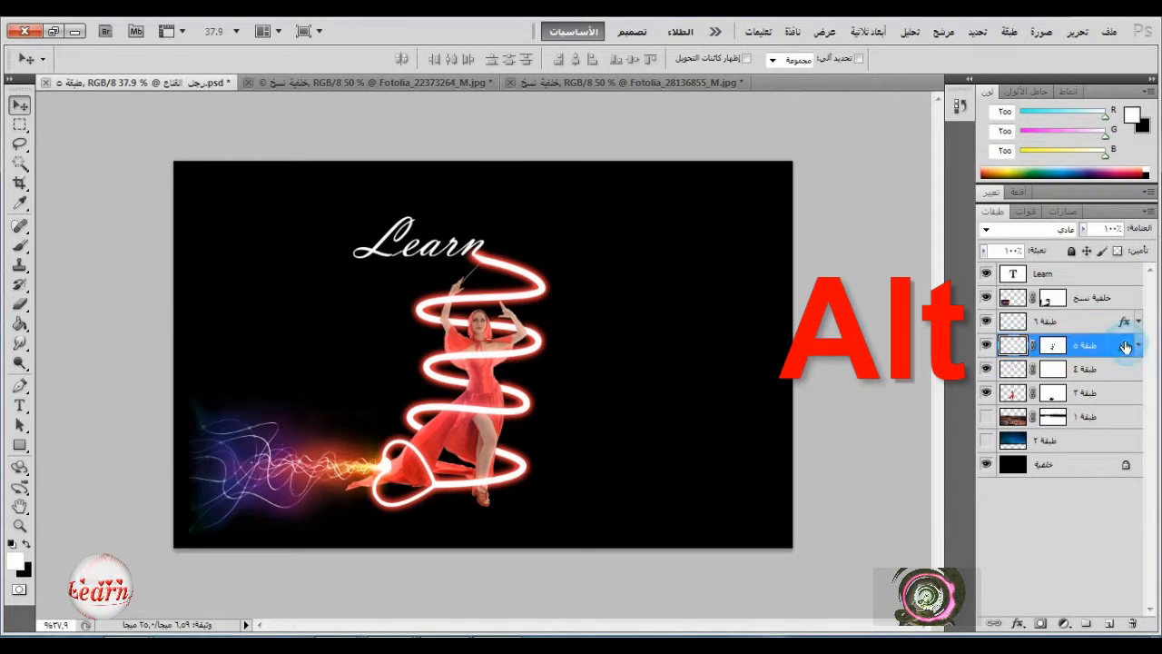
left_click_drag(1125, 346, 1127, 276)
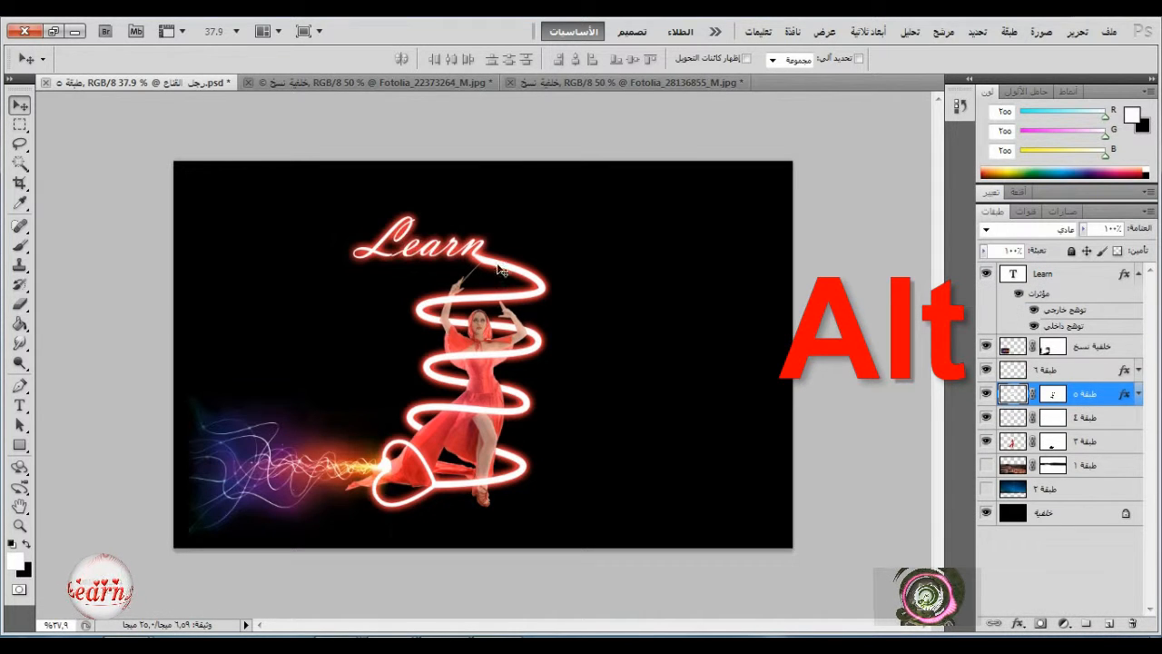
double_click(1124, 277)
left_click_drag(493, 88, 1071, 158)
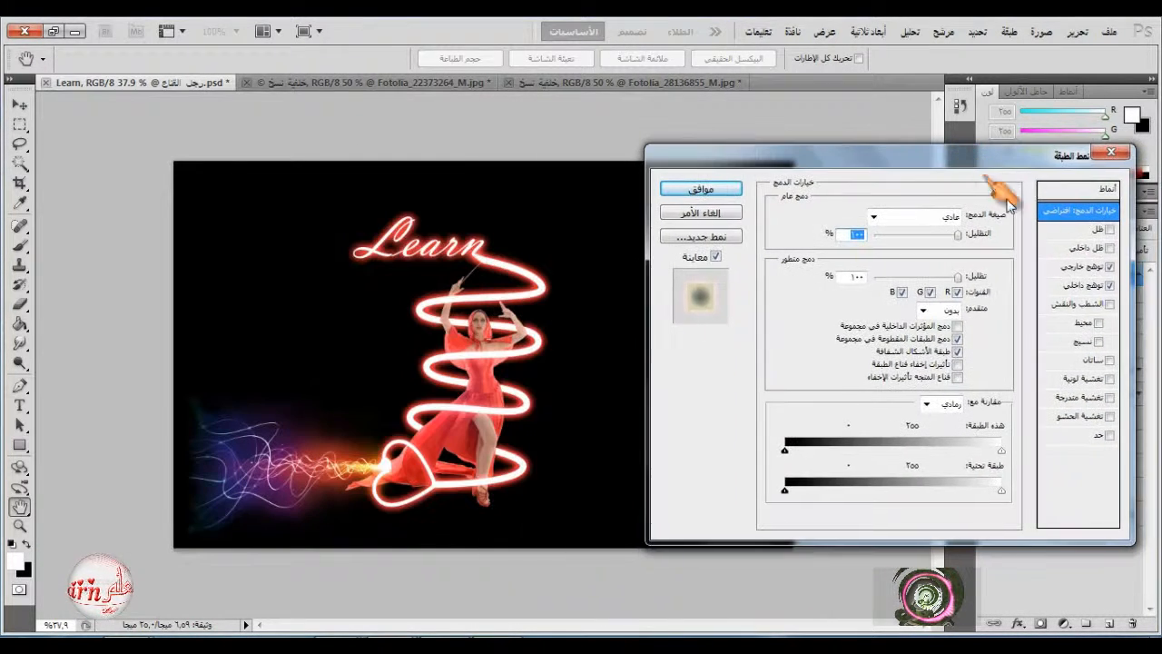
left_click(1079, 267)
mouse_move(886, 355)
left_mouse_down()
mouse_move(894, 359)
mouse_move(884, 337)
left_mouse_up()
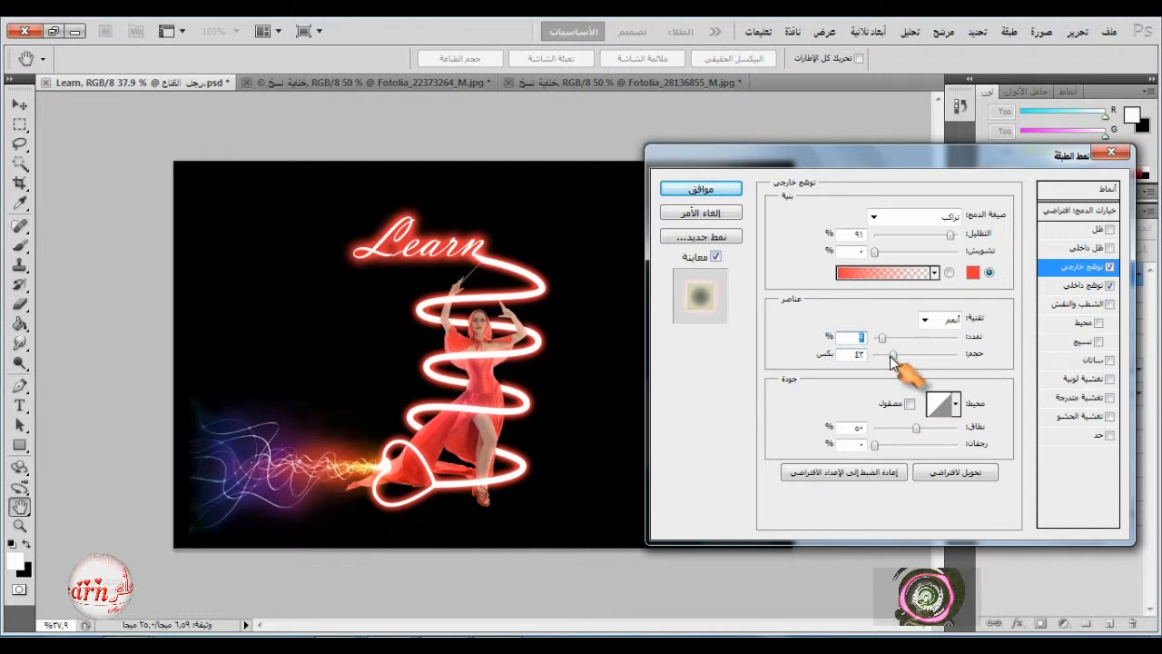
left_click_drag(893, 354, 889, 354)
left_click(726, 188)
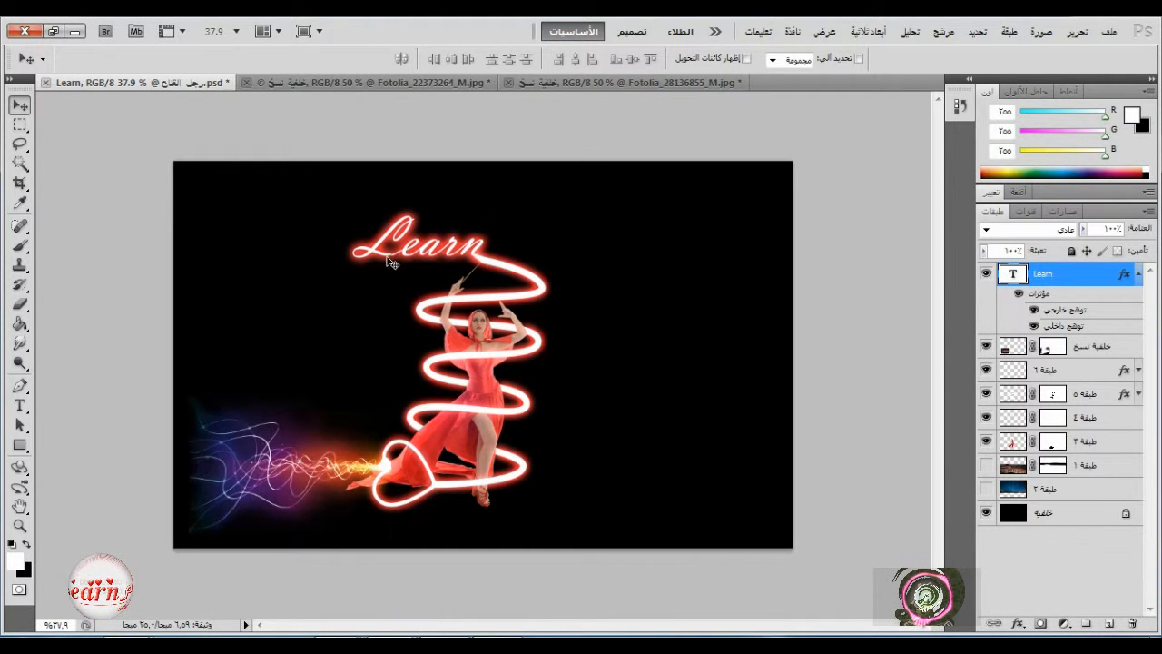
- Close the streaks source image Fotolia_22373264_M.jpg without saving its changes
left_click(350, 82)
left_click(242, 81)
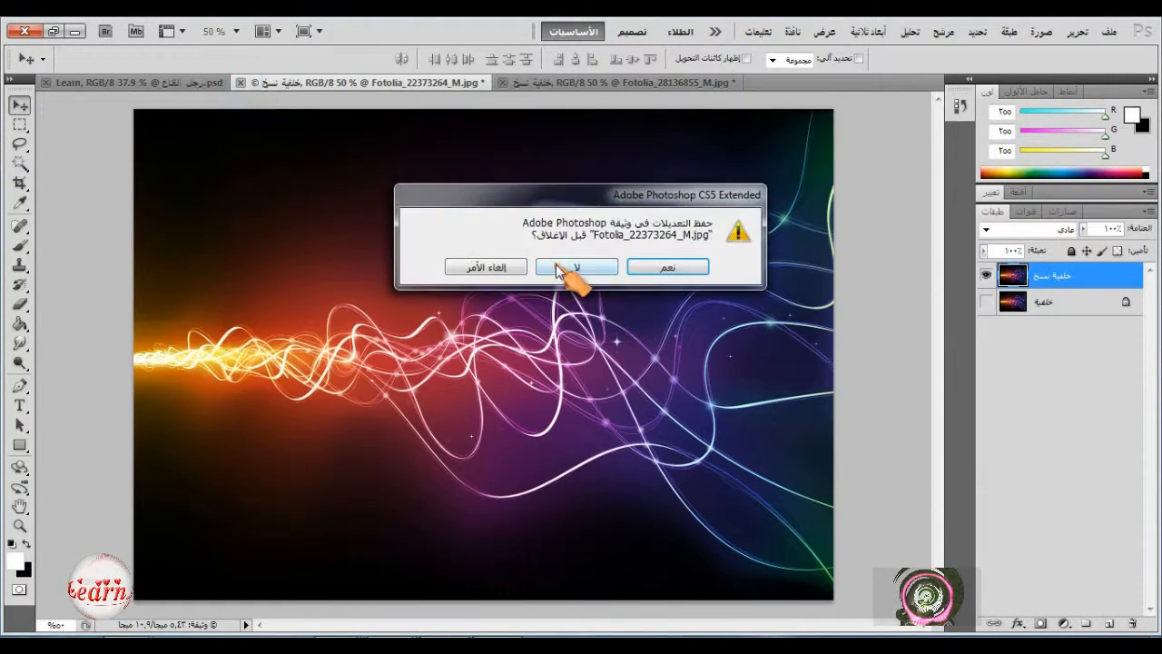
left_click(558, 271)
- Place the planet sunrise image from Fotolia_28136855_M.jpg in the composite with تراكب (Screen) blending, and show the starry sky and rocky ground layers
left_click(363, 83)
left_click_drag(469, 345, 459, 283)
left_click(987, 512)
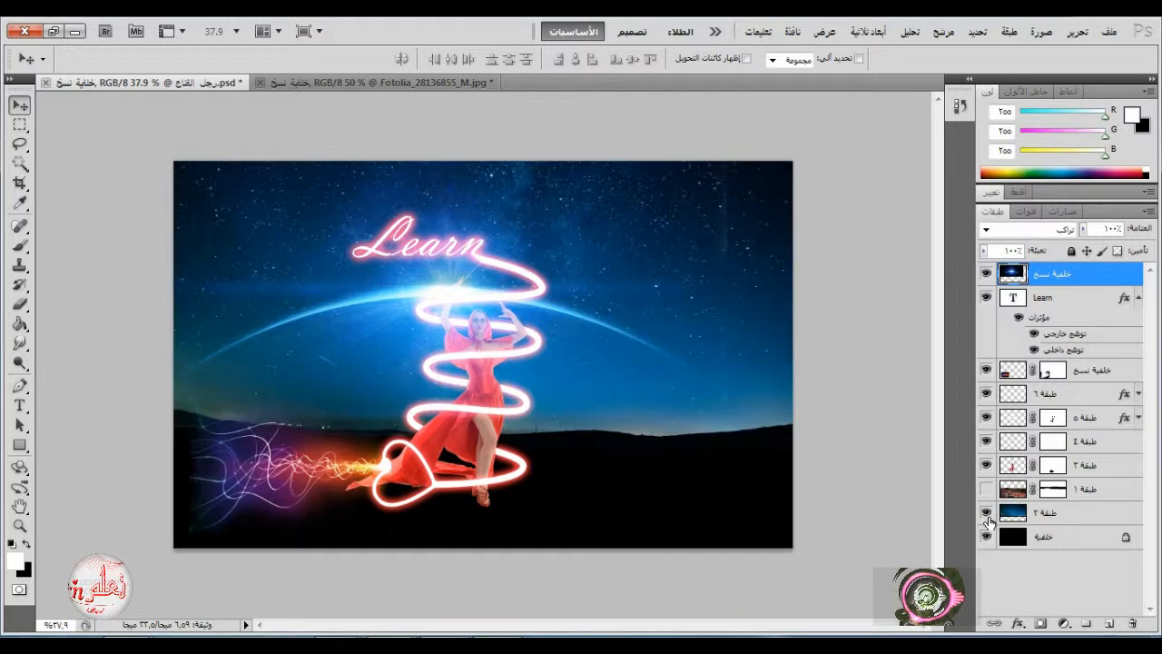
left_click(987, 489)
left_click(987, 490)
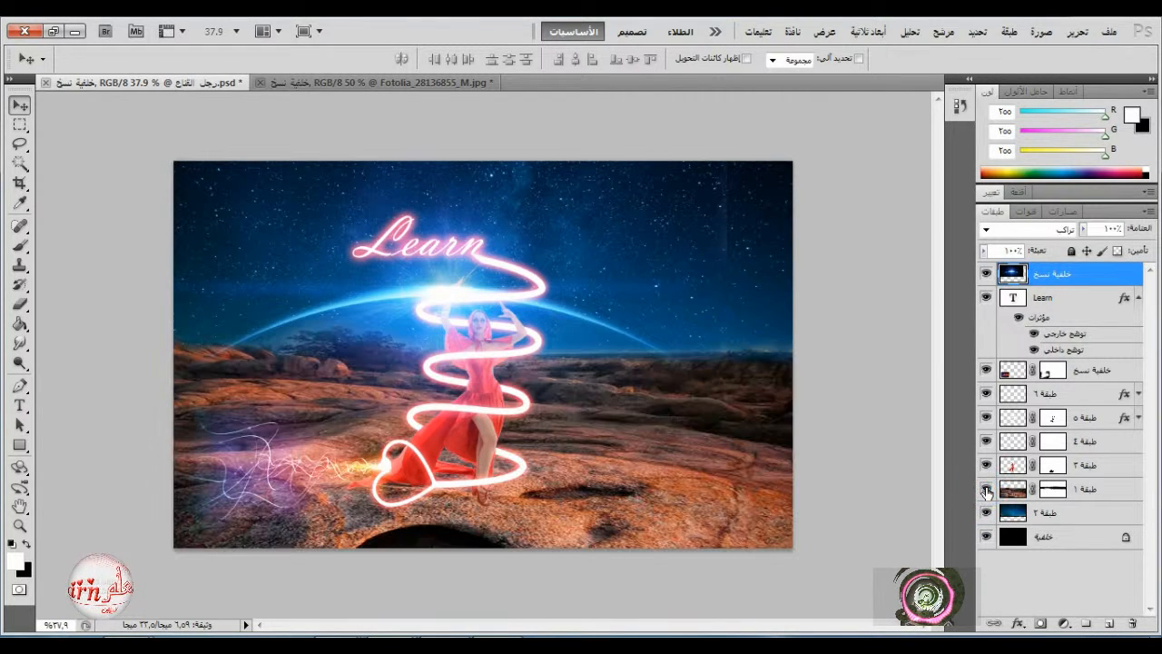
- Move the planet image lower, add a layer mask to it and paint out its side edge with a black 225 px brush
left_click_drag(543, 311, 544, 365)
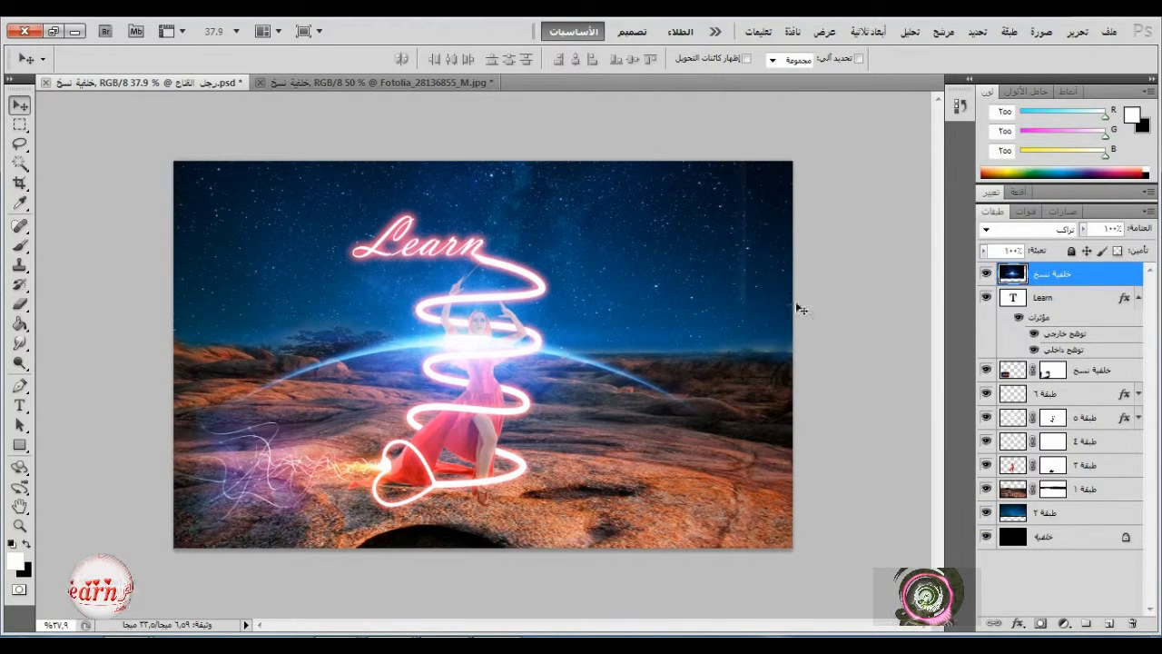
left_click(20, 245)
left_click(1039, 624)
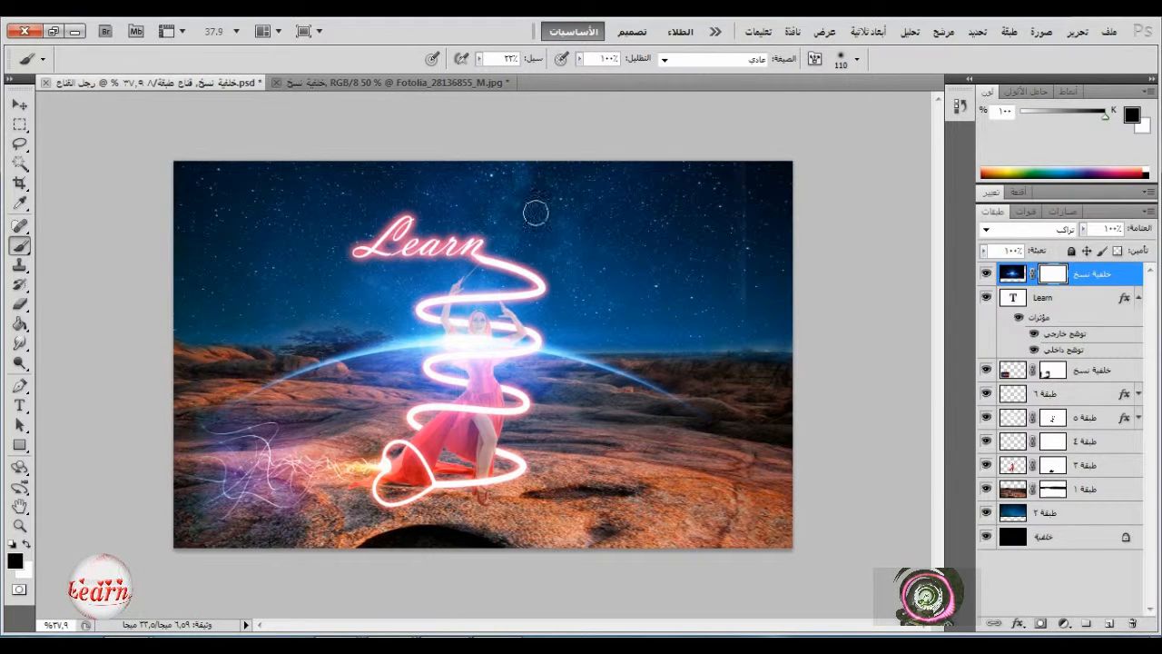
right_click(719, 202)
left_click_drag(806, 244, 822, 245)
left_click_drag(738, 177, 737, 452)
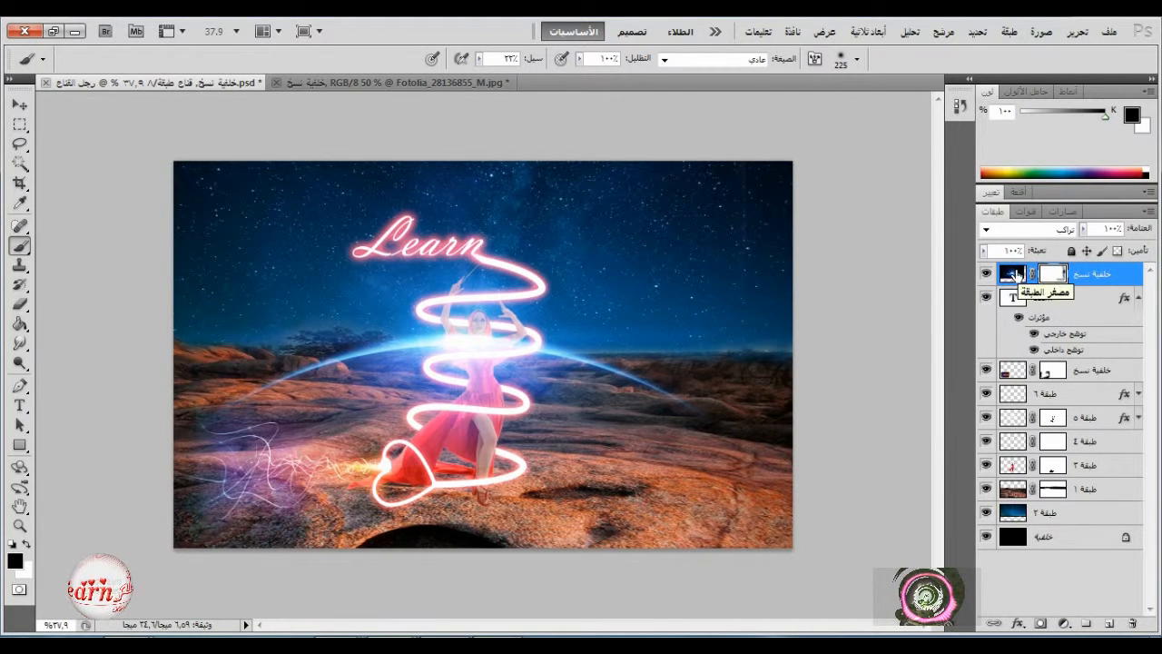
left_click(1012, 274, "ctrl")
key("v")
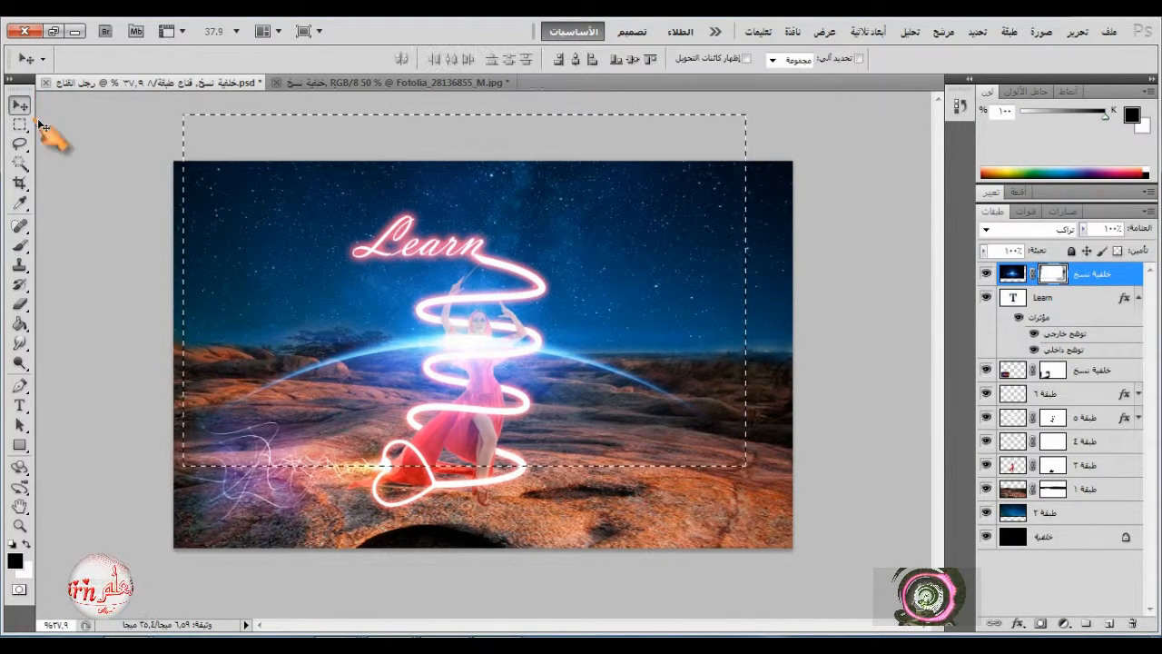
key("ctrl+z")
left_click(20, 124)
left_click(68, 131)
left_click(20, 246)
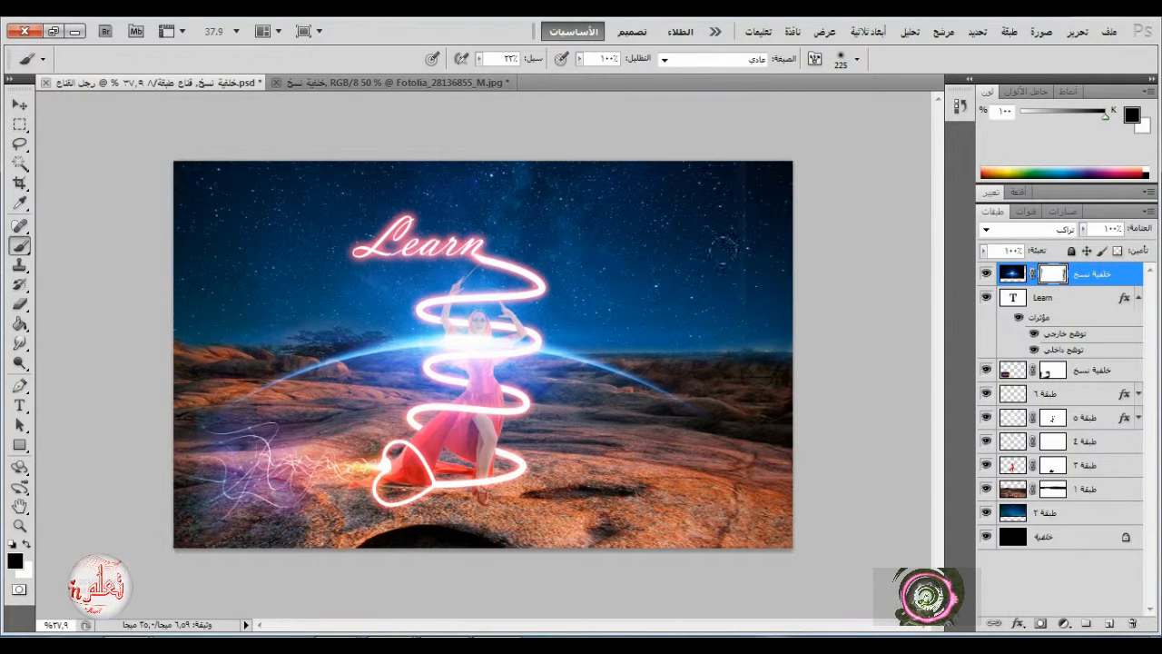
- Scale the planet image proportionally to 81.25% and move it up so its light burst shines behind the word "Learn"
left_click(1080, 33)
left_click(935, 342)
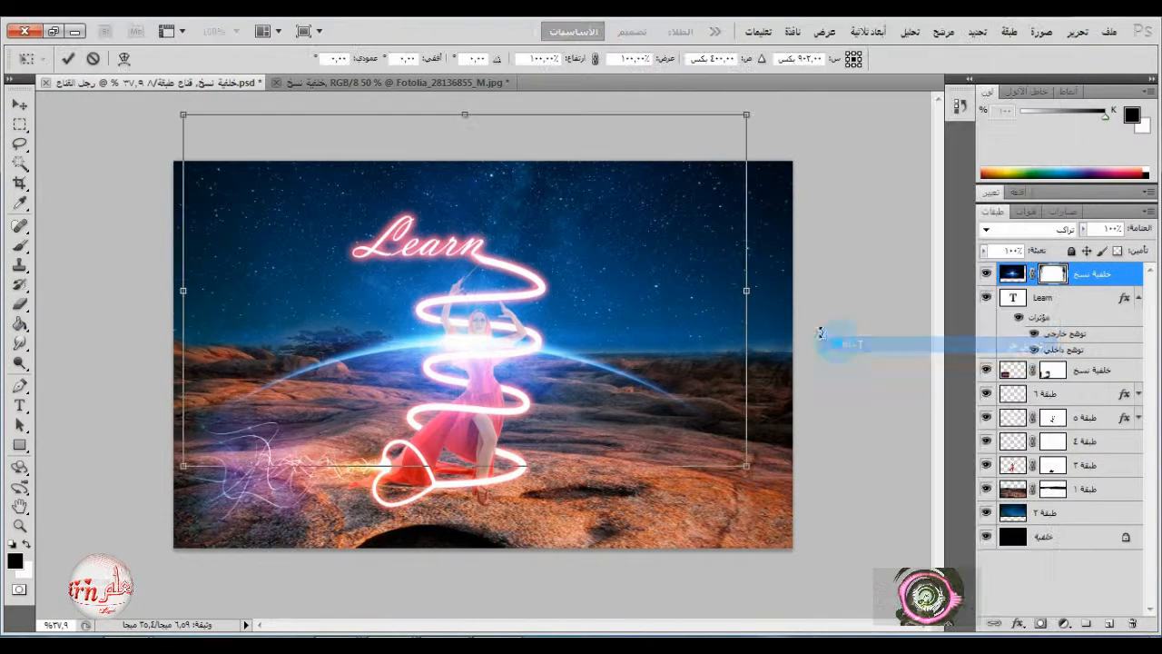
left_click_drag(186, 114, 245, 178)
left_click_drag(408, 289, 326, 177)
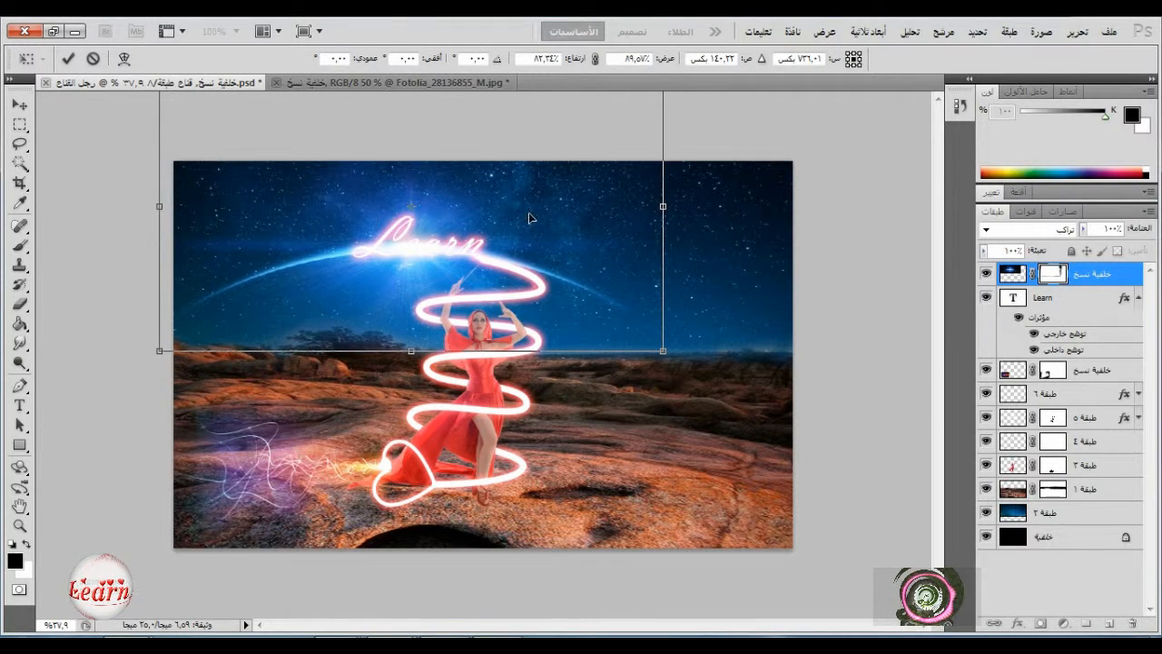
left_click_drag(663, 351, 614, 317)
left_click(595, 60)
left_click_drag(528, 210, 557, 225)
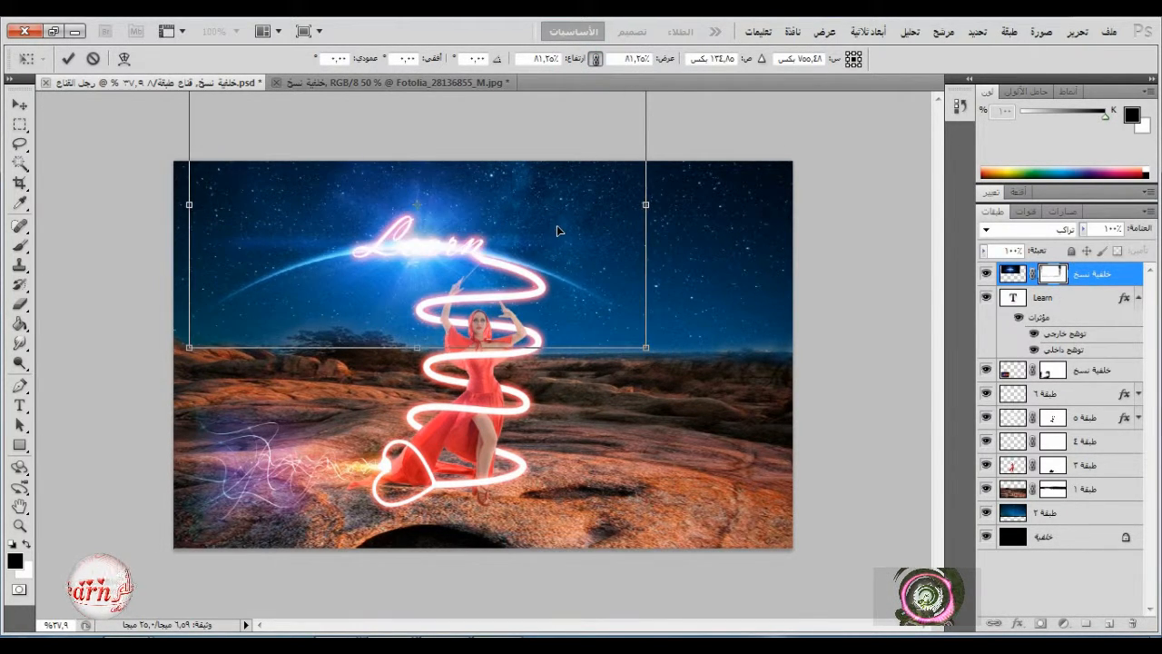
left_click(68, 58)
- Move the planet image layer beneath the "Learn" text layer and reduce its opacity to 81%
left_click(1137, 299)
left_click(986, 297)
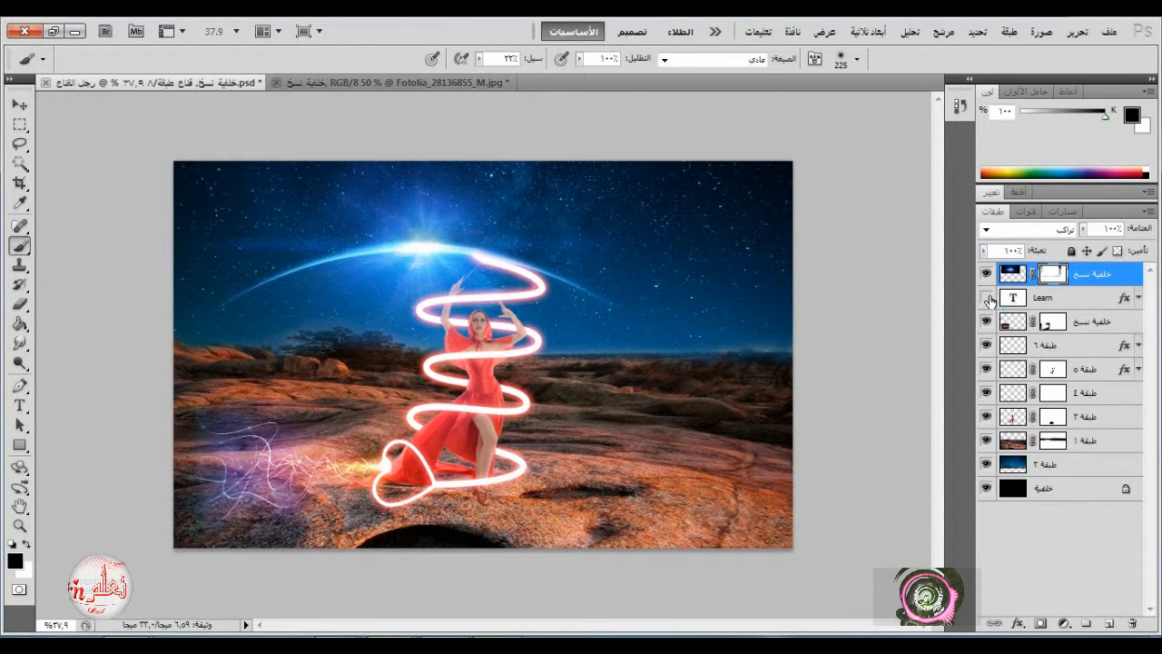
left_click(987, 298)
left_click(987, 297)
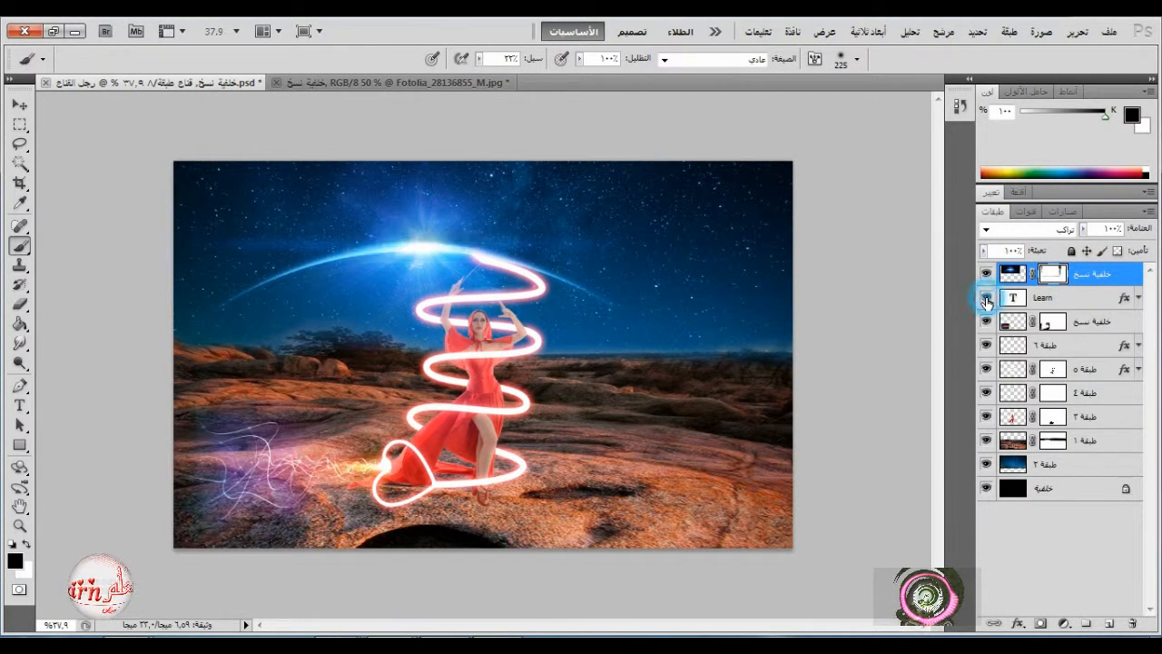
left_click(986, 298)
left_click_drag(1091, 284, 1093, 315)
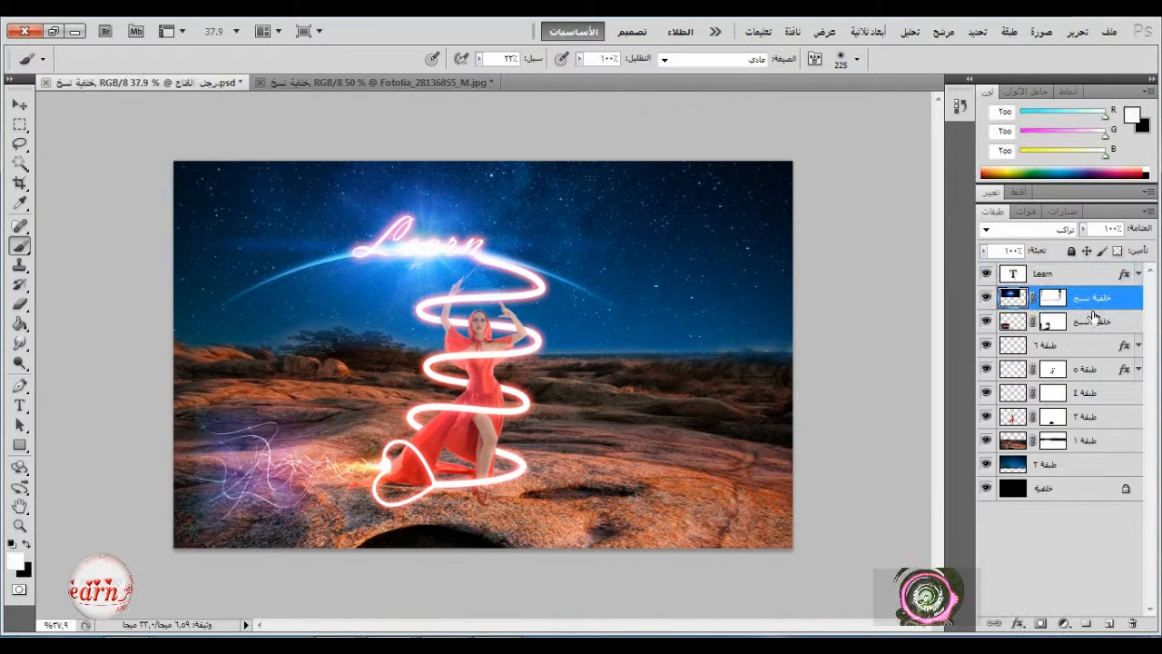
left_click_drag(1082, 228, 1071, 256)
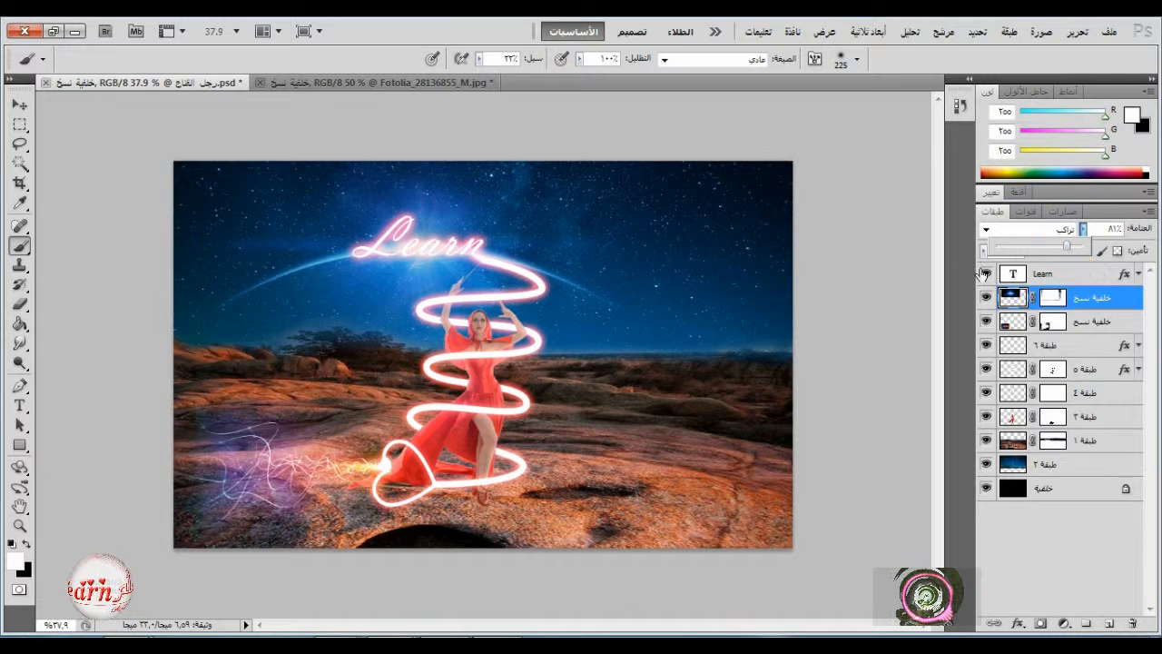
- Add a Curves adjustment layer above the rocky ground layer and darken the background by lowering the white point's output to 95
left_click(1098, 321)
left_click(1067, 274)
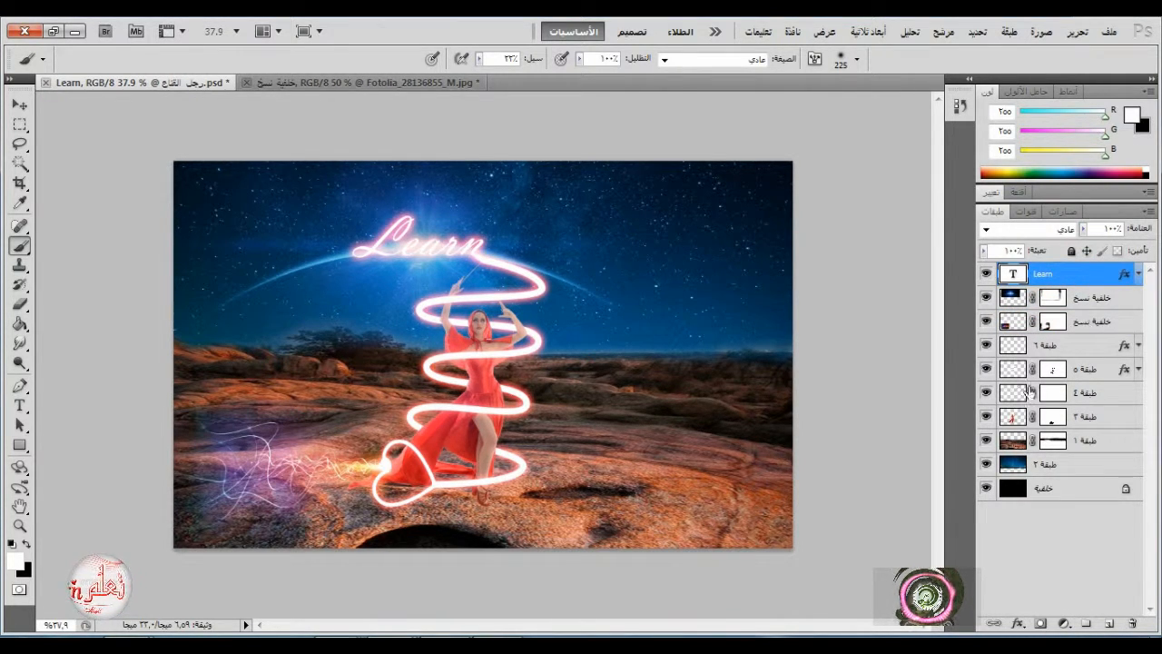
left_click(1094, 441)
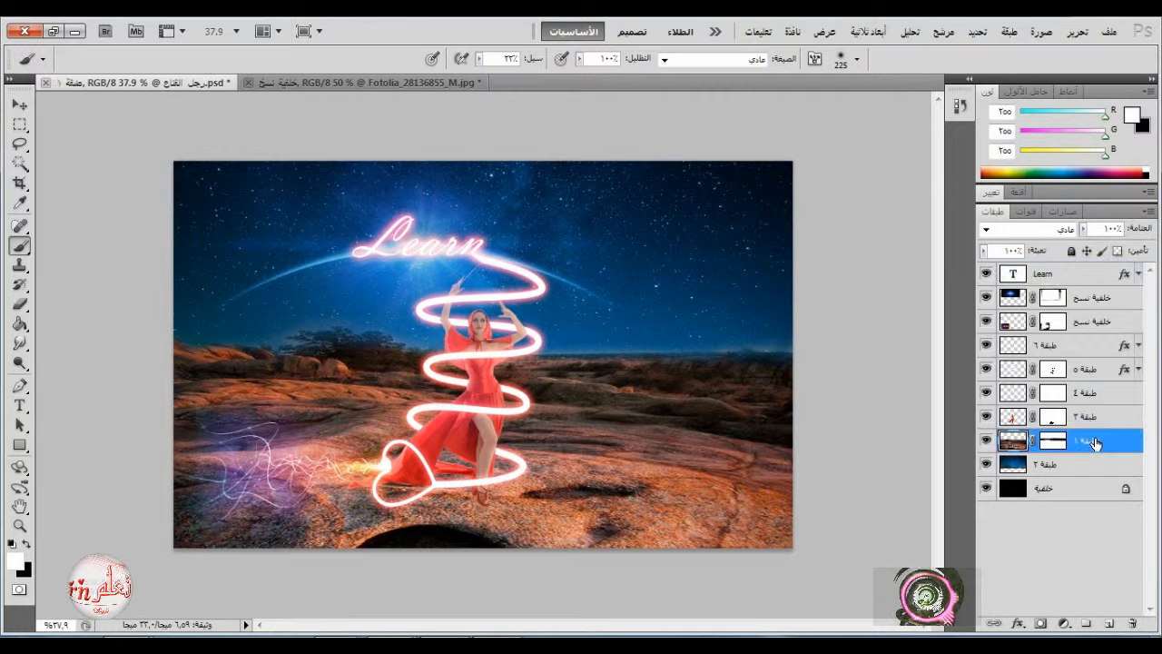
left_click(1064, 624)
left_click(1008, 377)
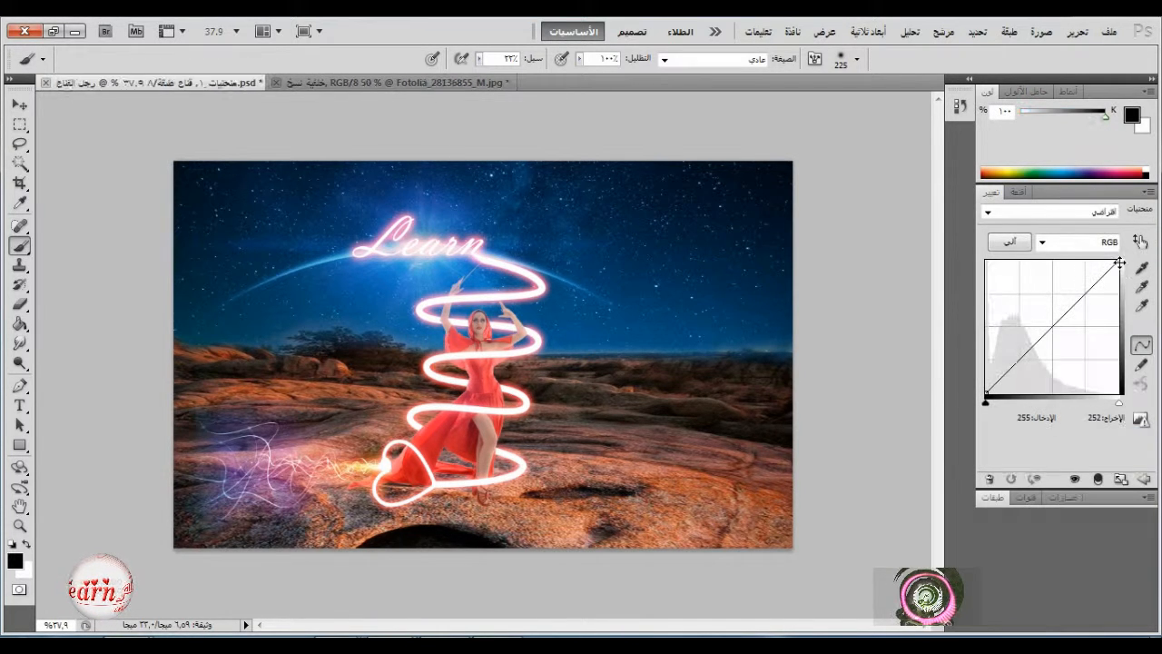
left_click_drag(1119, 262, 1126, 350)
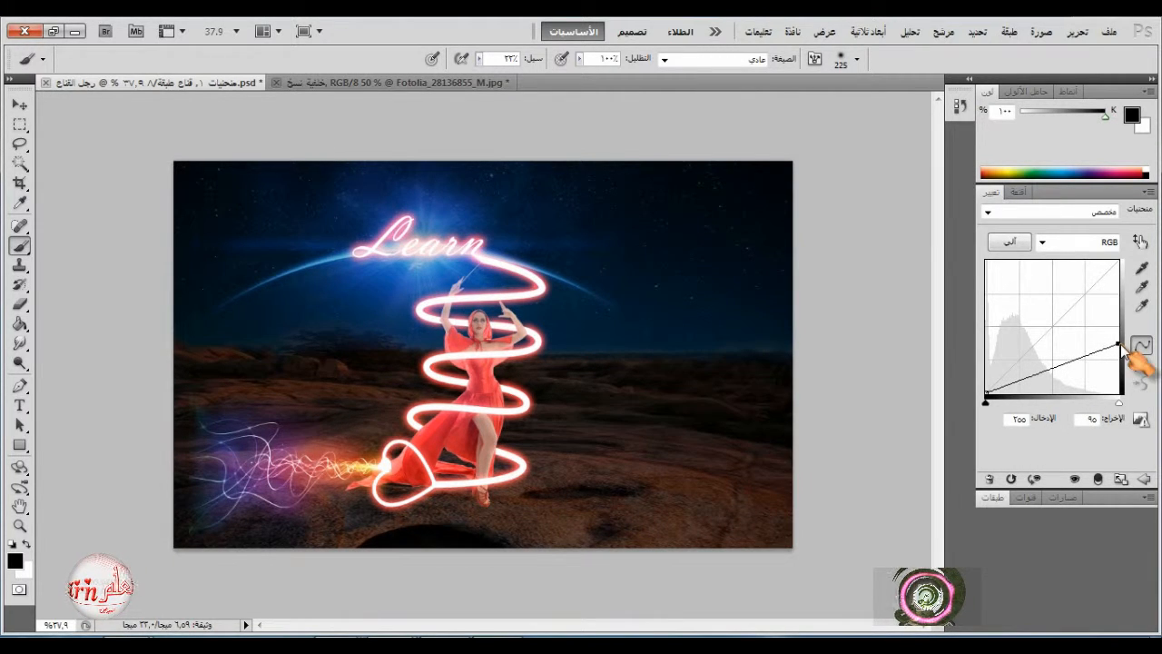
- Add an empty layer beneath the Curves adjustment and draw a wide elliptical selection on the ground around the woman's feet
left_click(20, 104)
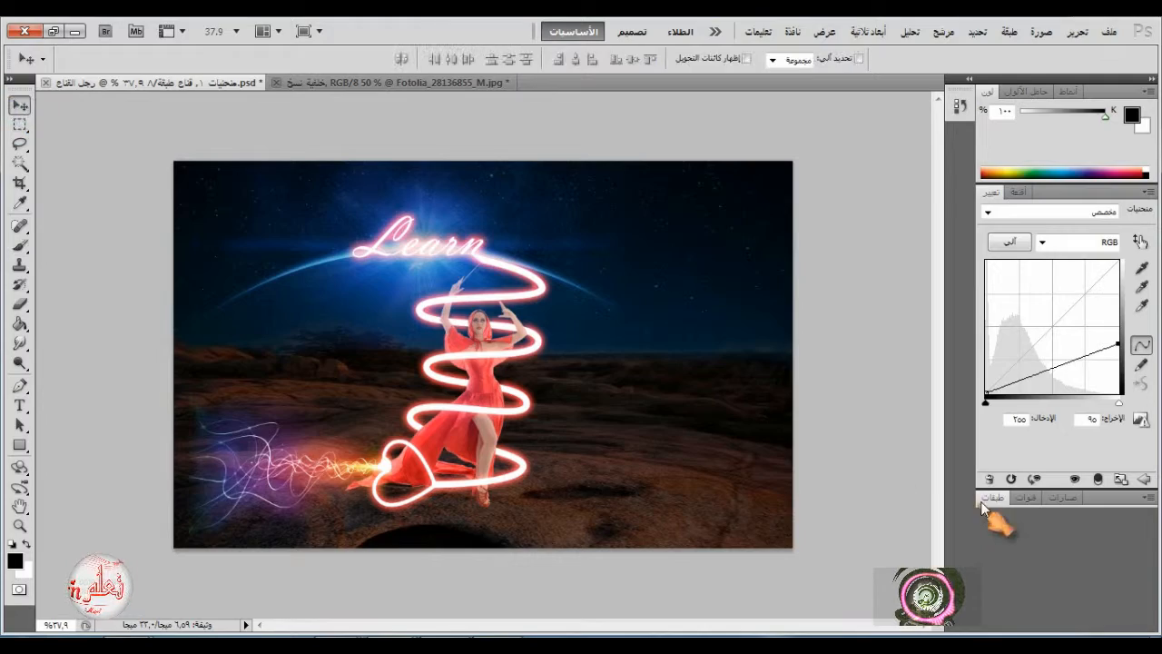
left_click(992, 498)
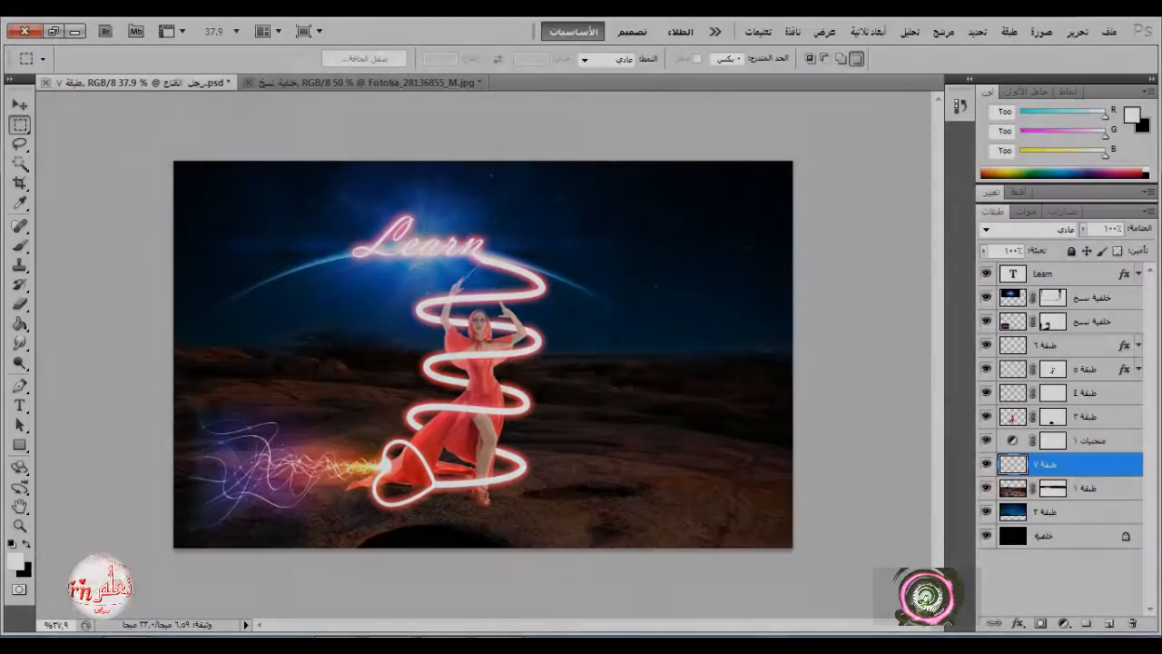
right_click(20, 124)
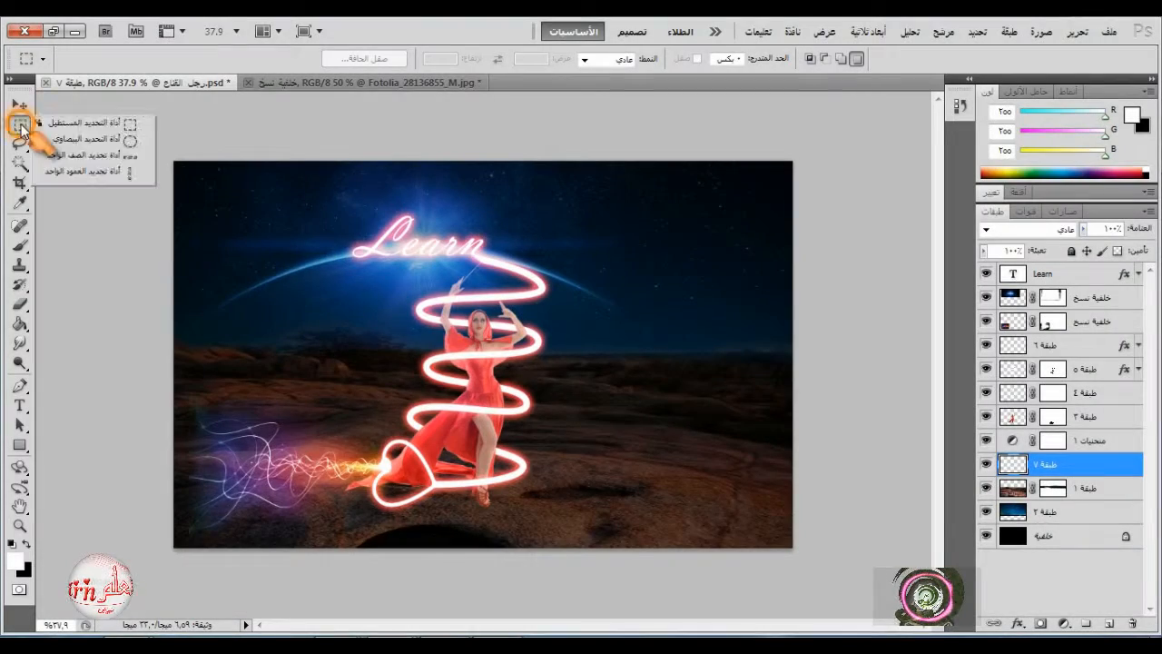
left_click(78, 134)
left_click_drag(205, 386, 795, 556)
left_click_drag(629, 455, 574, 467)
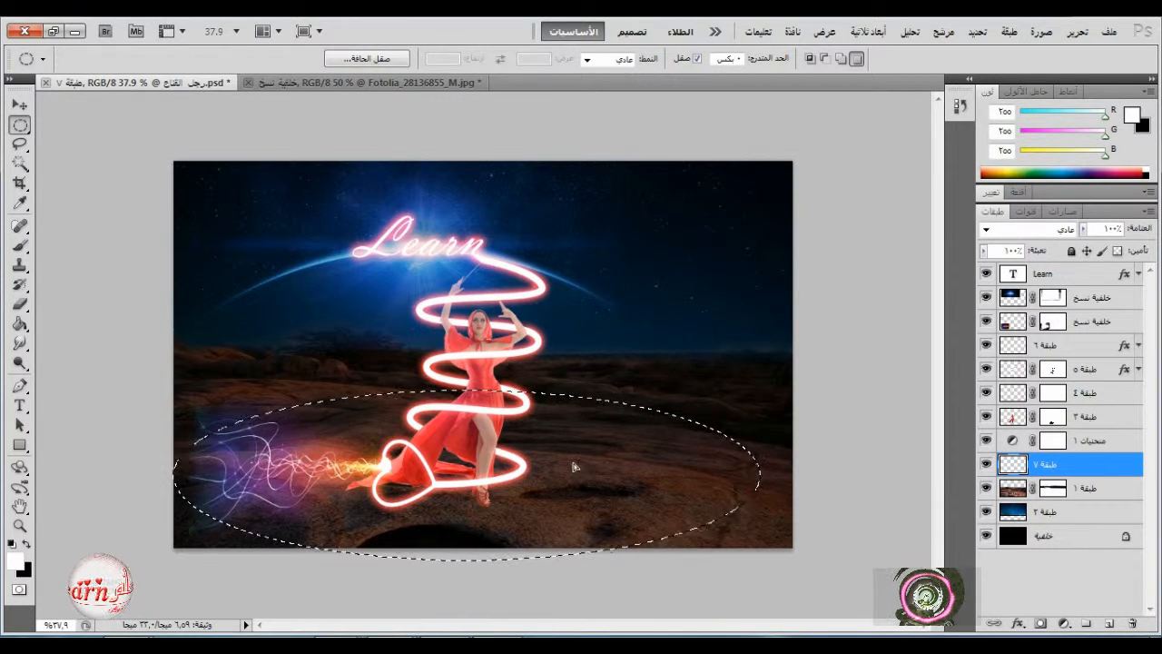
- Feather the elliptical selection on the ground and switch to the Brush tool with white as foreground colour
right_click(535, 431)
left_click(495, 164)
left_click(595, 243)
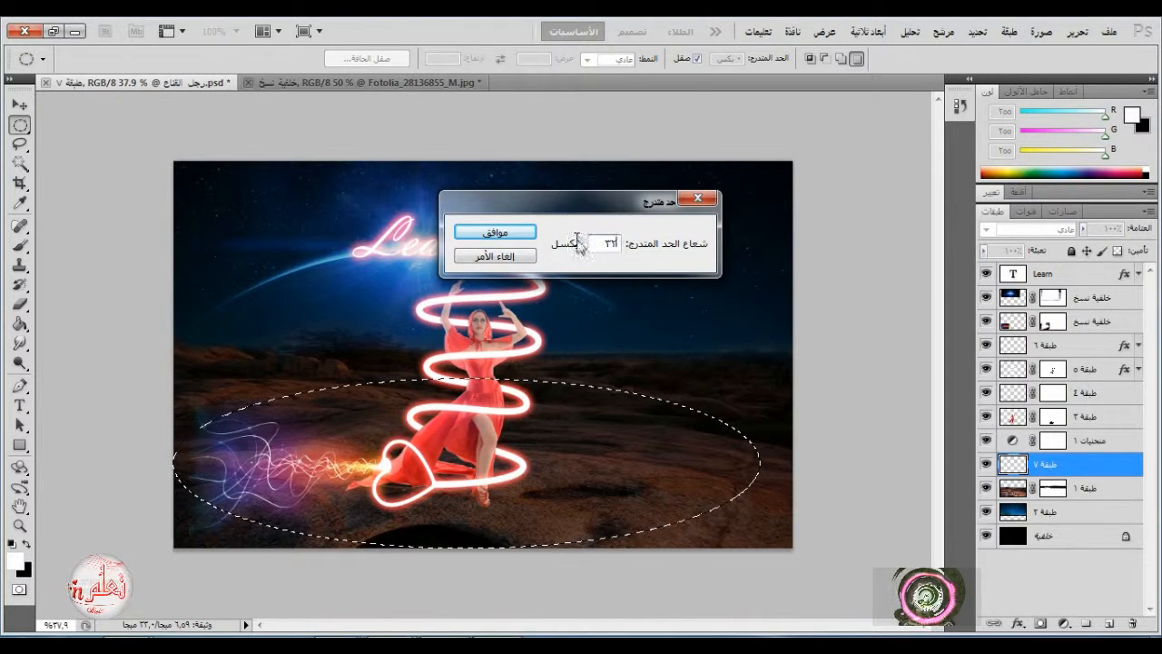
left_click(513, 232)
left_click(20, 245)
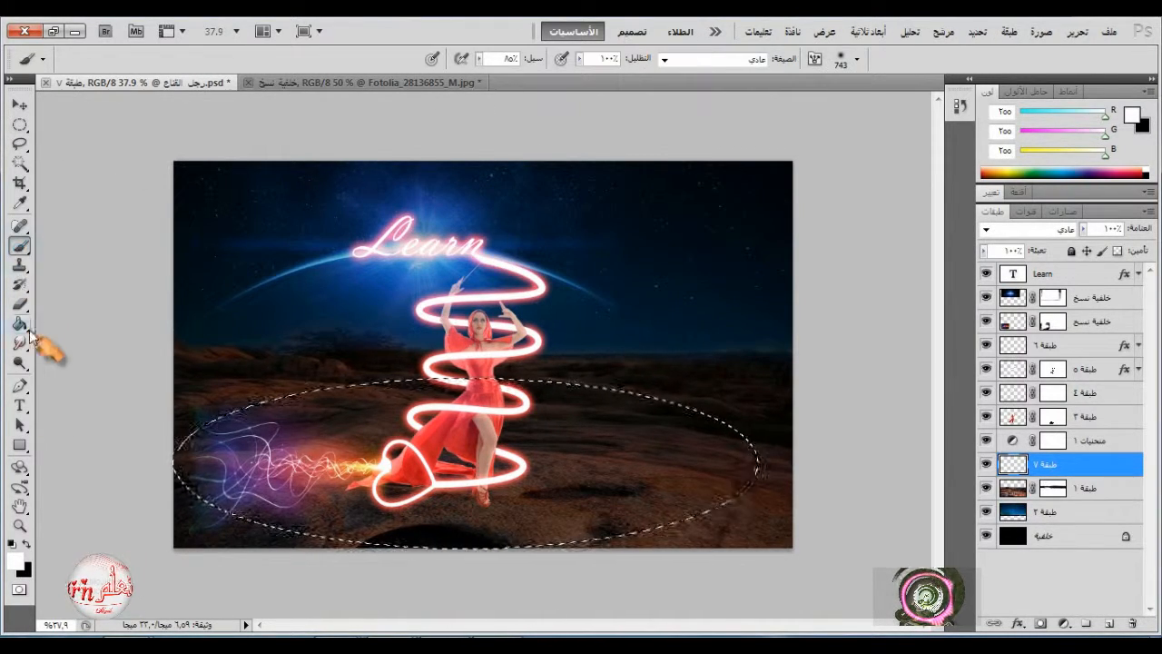
- Try painting the ground selection with purple #b468ac sampled from the "Learn" glow, and undo the stroke
left_click(15, 560)
left_click(386, 230)
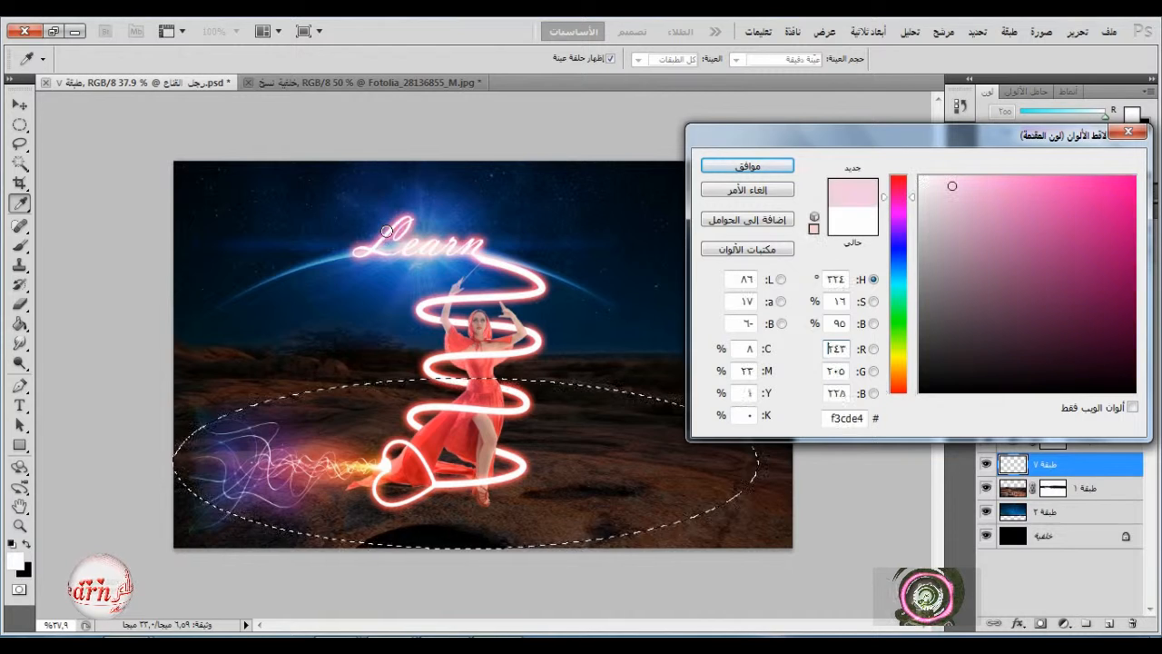
left_click(394, 223)
left_click(406, 215)
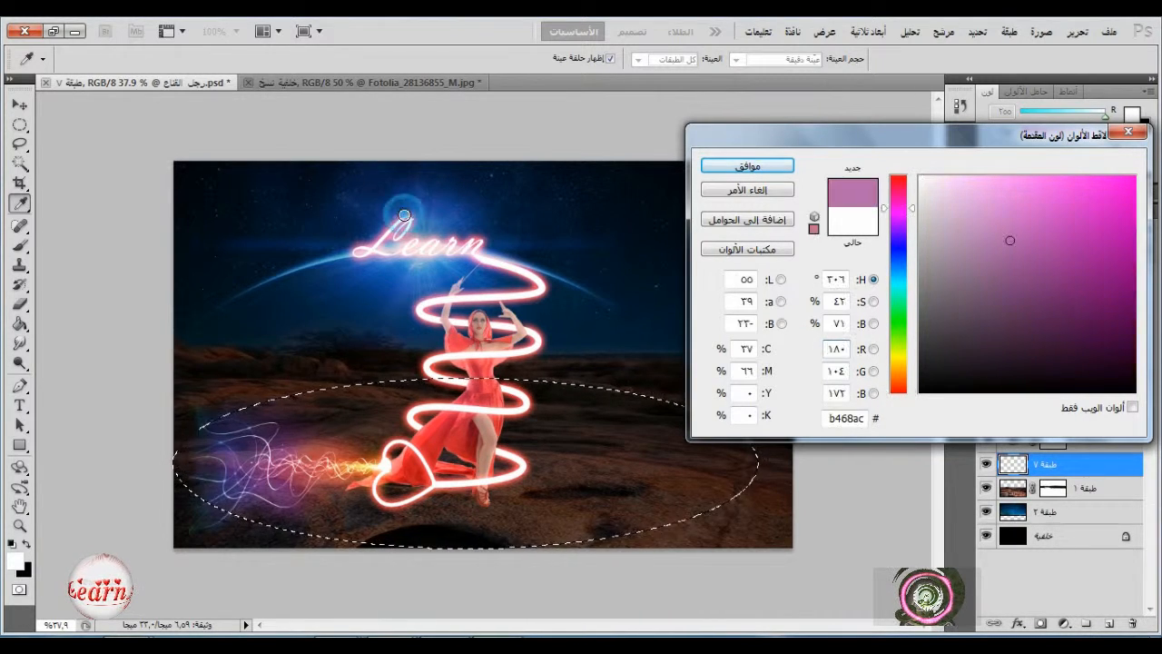
left_click(747, 165)
mouse_move(336, 453)
left_mouse_down()
mouse_move(445, 463)
mouse_move(568, 389)
left_mouse_up()
key("ctrl+z")
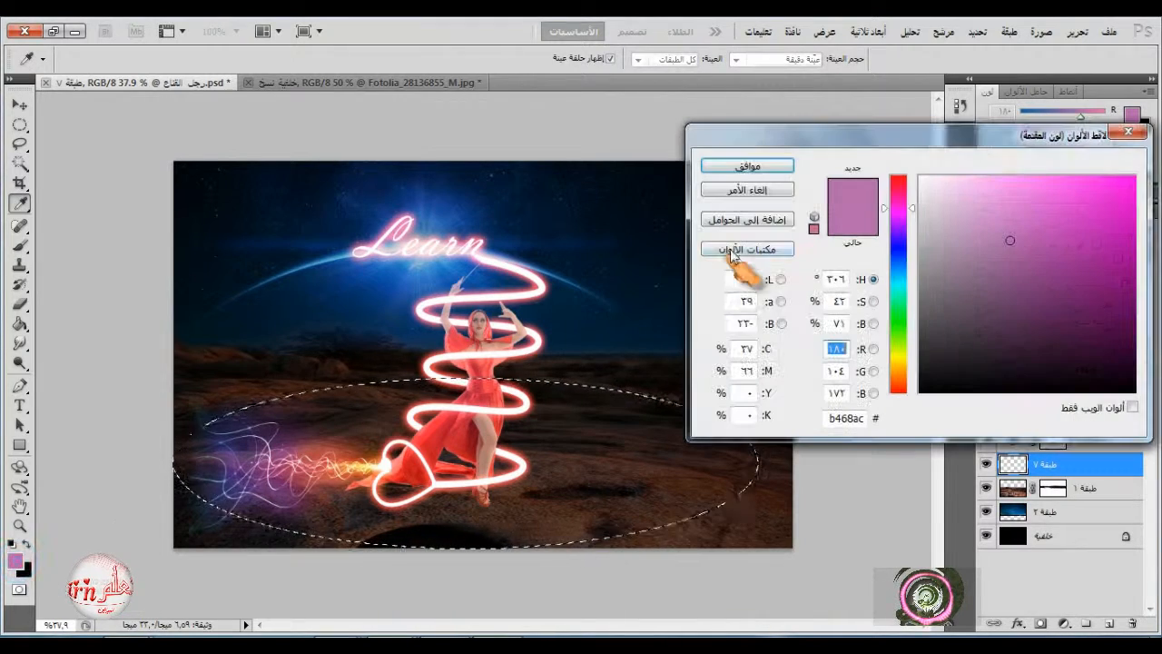
- Set the foreground colour to coral red (RGB 248, 85, 96) and brush it across the whole elliptical ground selection
left_click(14, 560)
left_click(929, 178)
left_click(897, 180)
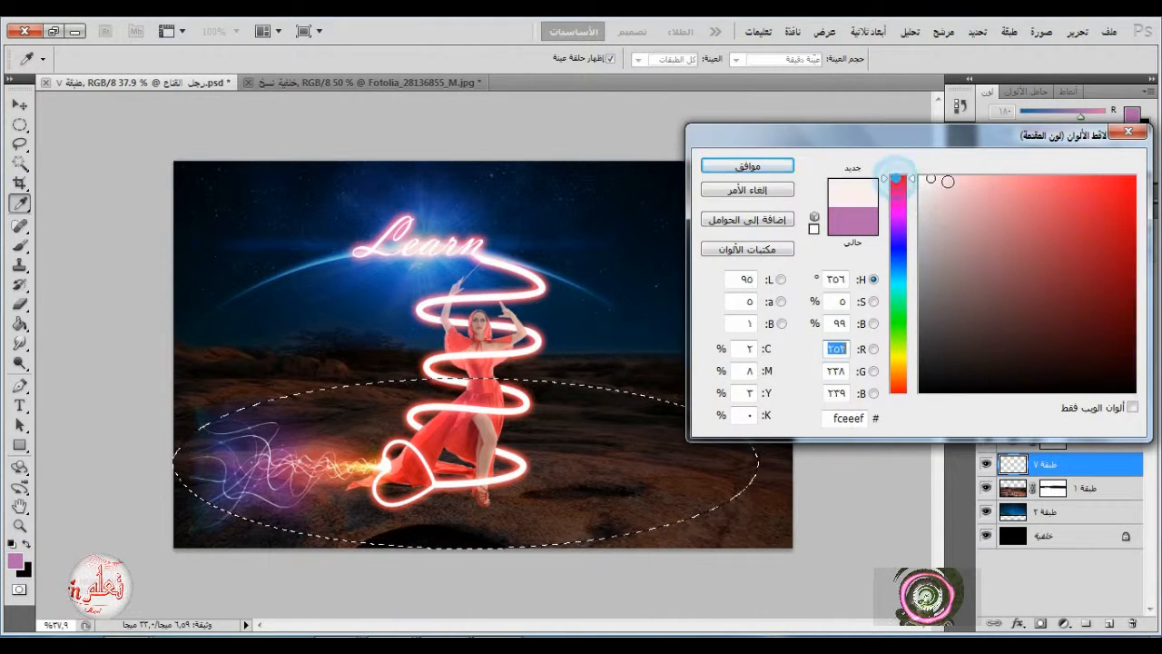
left_click(1062, 182)
left_click(773, 171)
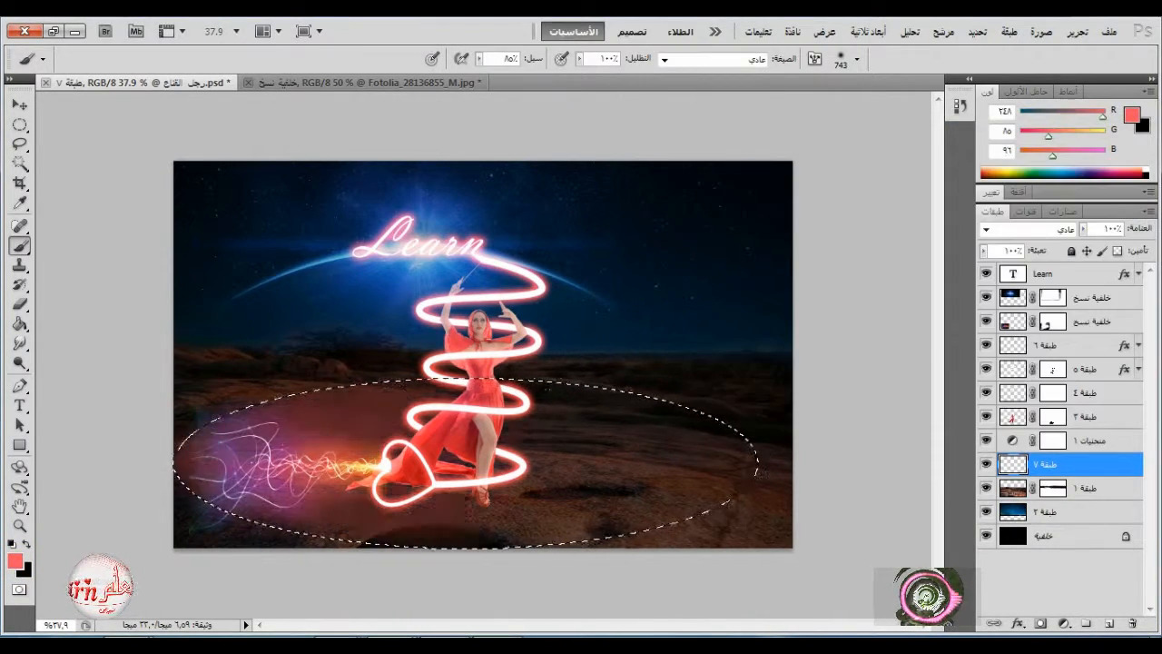
left_click_drag(372, 463, 635, 458)
- Set the red glow layer to Overlay at 13% opacity and move it above the Curves adjustment layer
left_click(1044, 232)
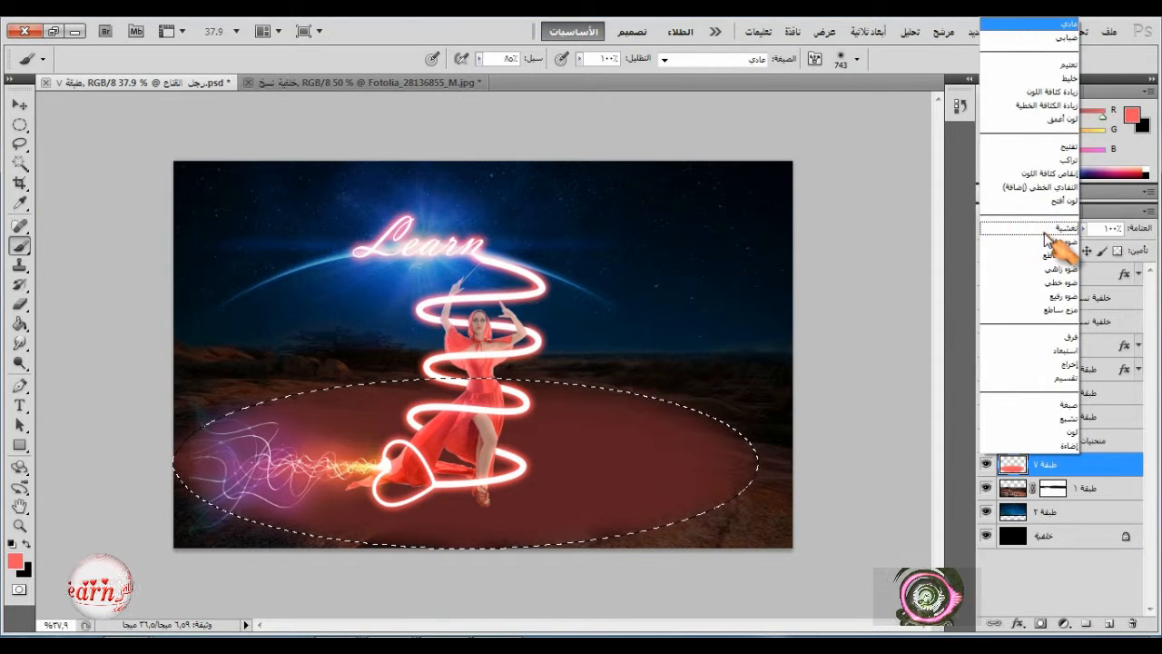
left_click(1030, 241)
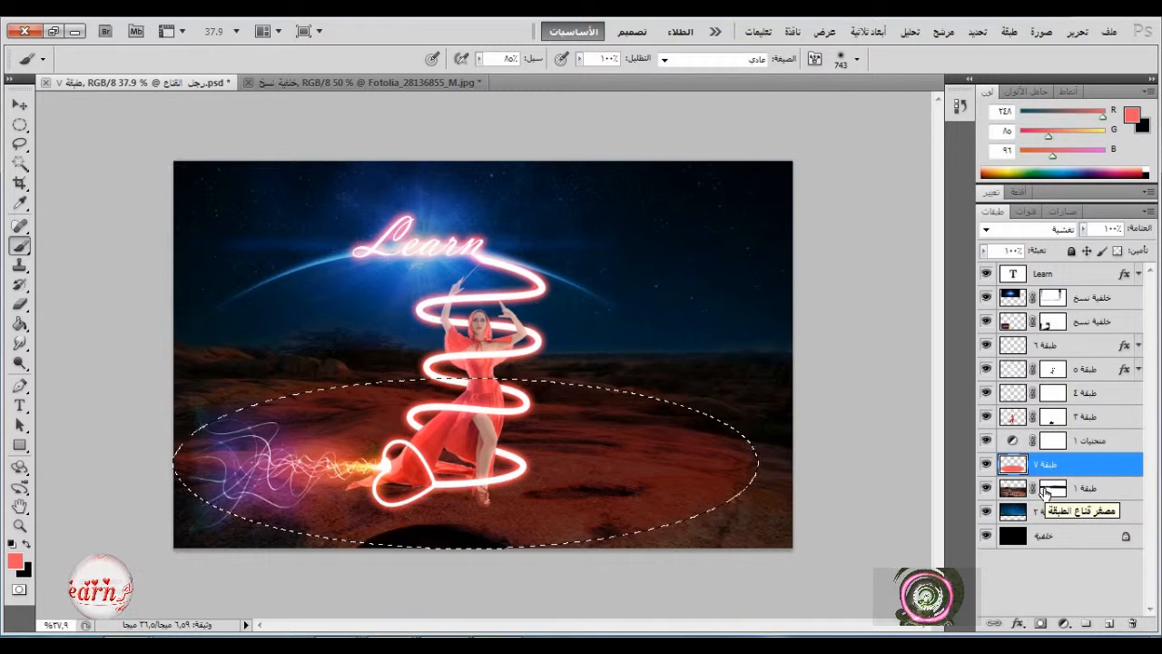
left_click_drag(1062, 465, 1060, 439)
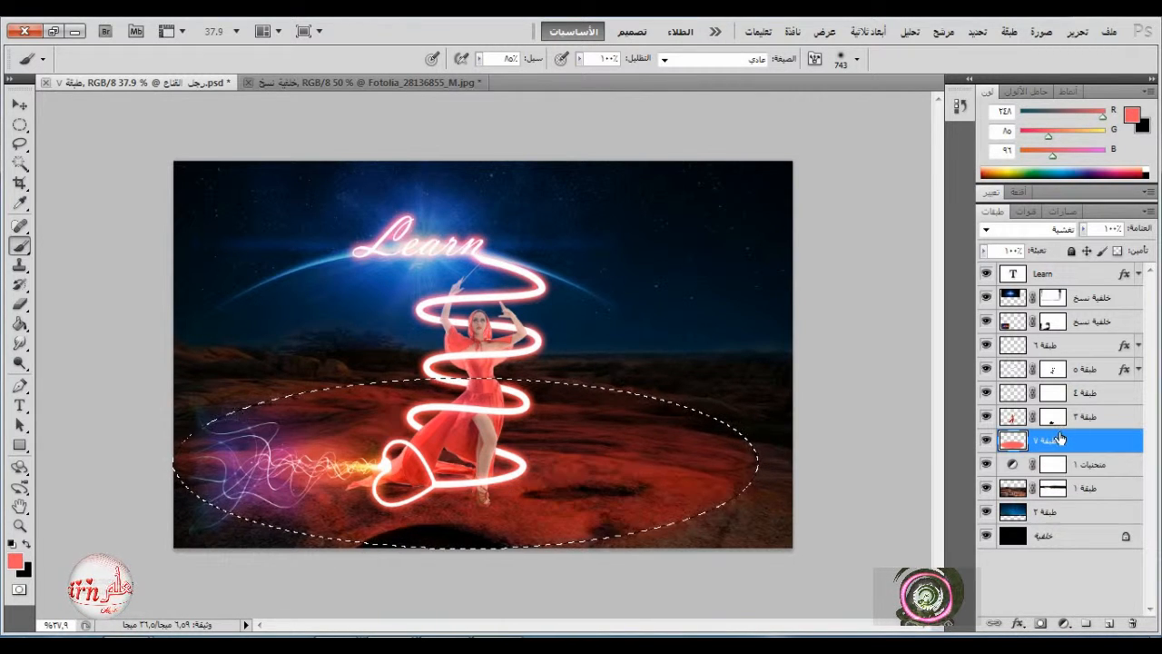
left_click_drag(1083, 229, 1018, 253)
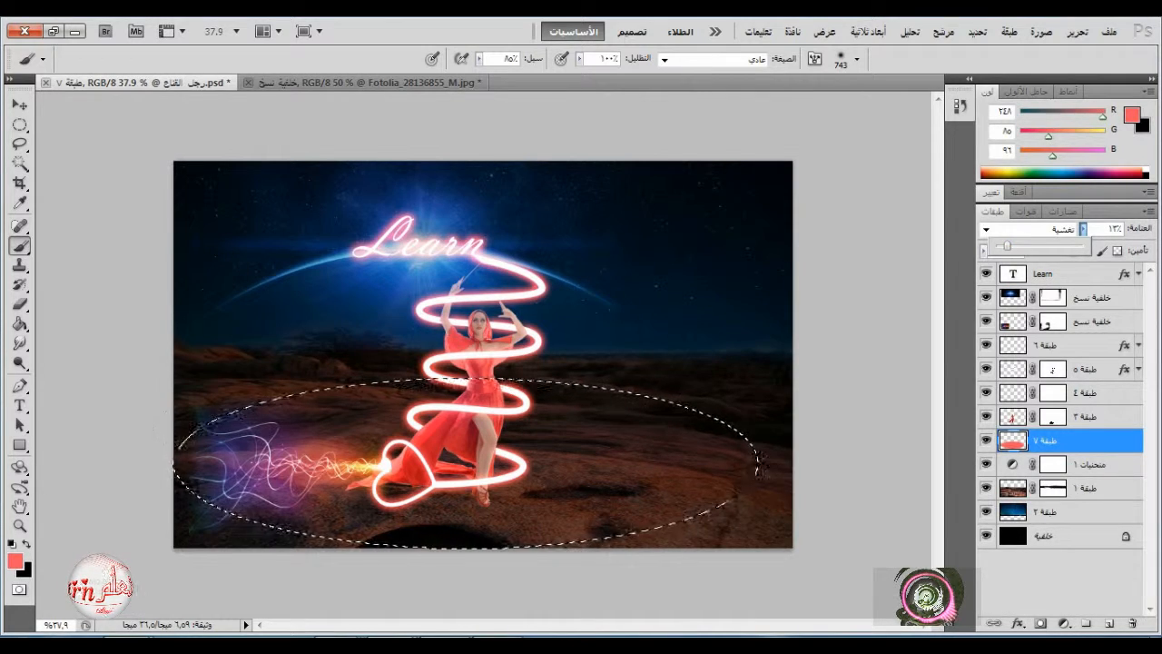
- Add an empty layer directly above the Curves adjustment and paint near-white (RGB 251, 247, 247) inside the selection around the woman
left_click(1111, 444)
left_click(1105, 465)
left_click(1108, 623)
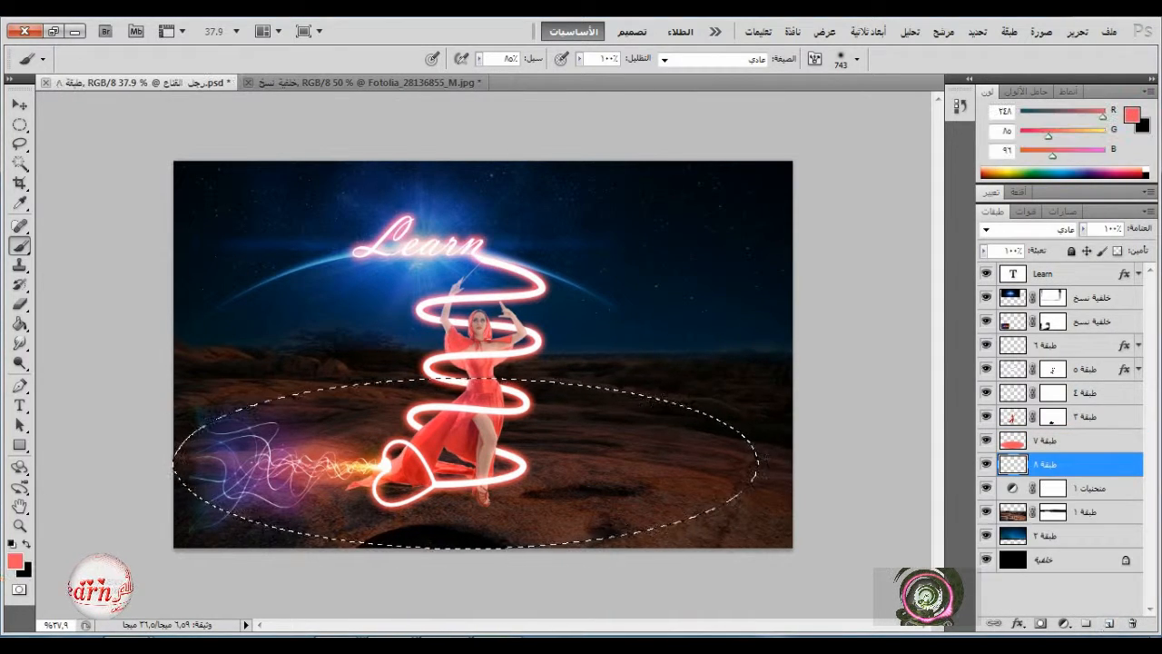
left_click(26, 543)
left_click(13, 560)
left_click(916, 174)
left_click(752, 164)
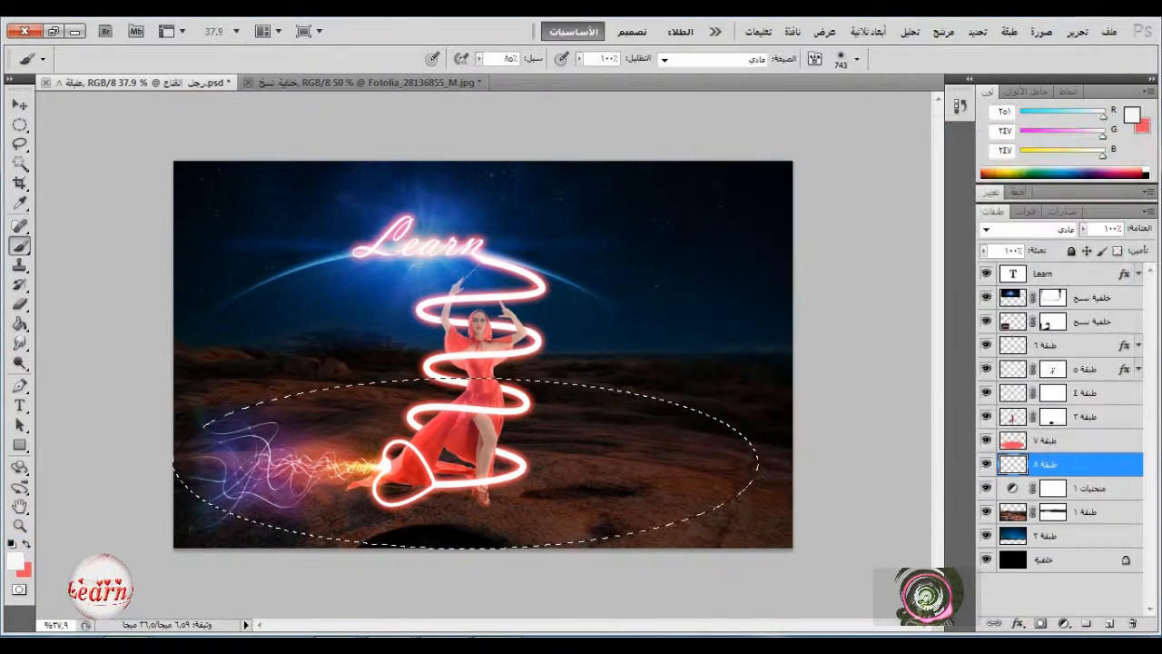
left_click_drag(283, 449, 550, 392)
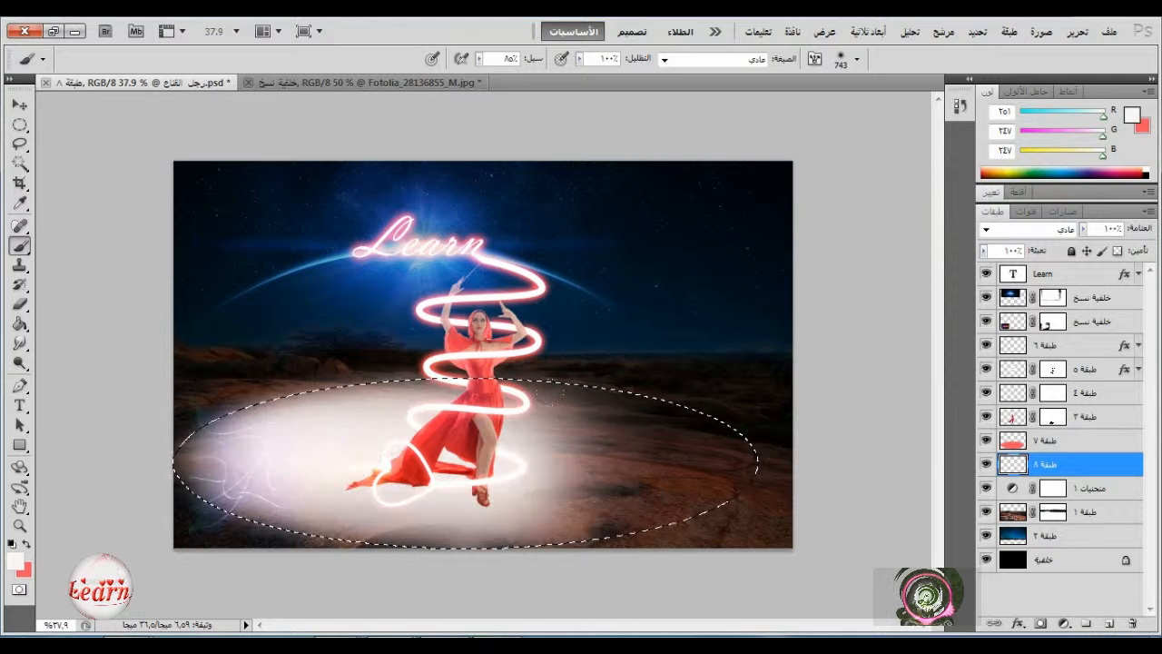
- Blend the white glow layer into the ground using Overlay mode at 51% opacity
left_click(1083, 230)
left_click_drag(1083, 247, 1042, 250)
left_click(1036, 233)
left_click(1063, 416)
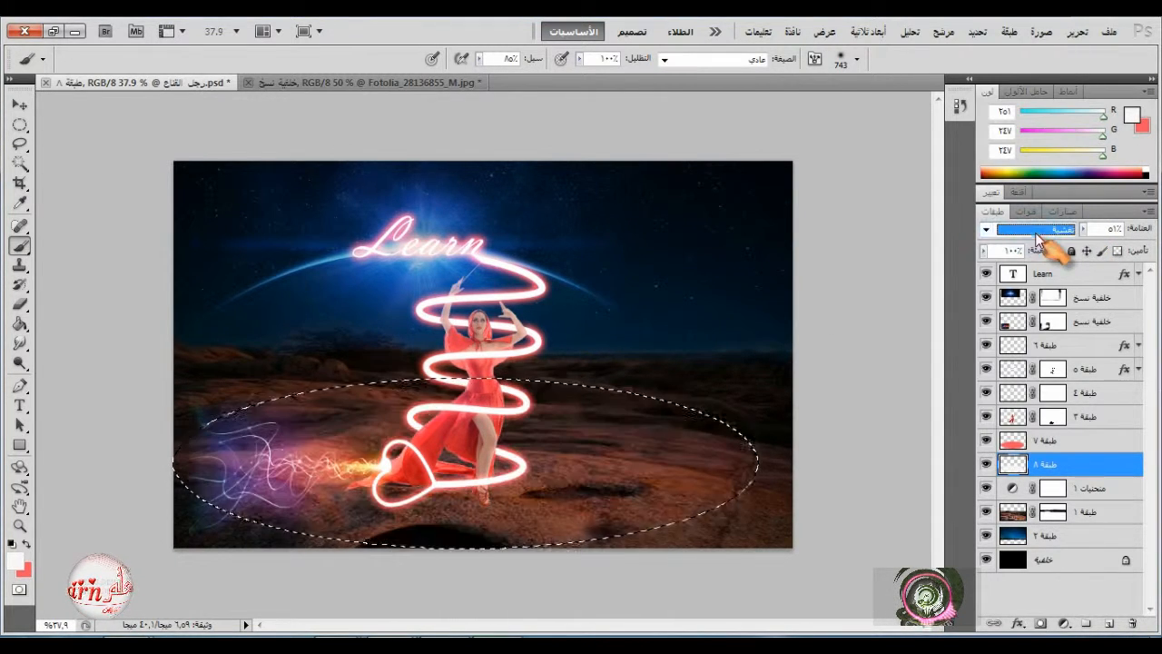
- Raise the red glow layer's opacity to 37% and clear the elliptical selection
left_click(1049, 441)
left_click(1082, 230)
left_click_drag(1073, 246, 1093, 249)
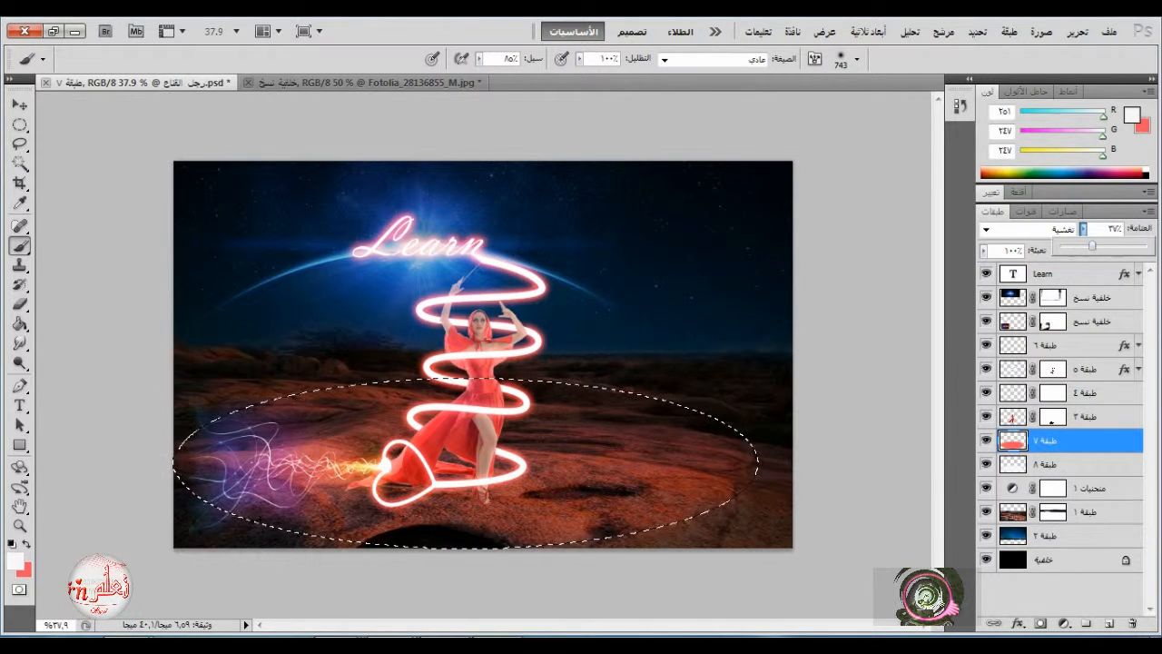
left_click(20, 125)
left_click(135, 195)
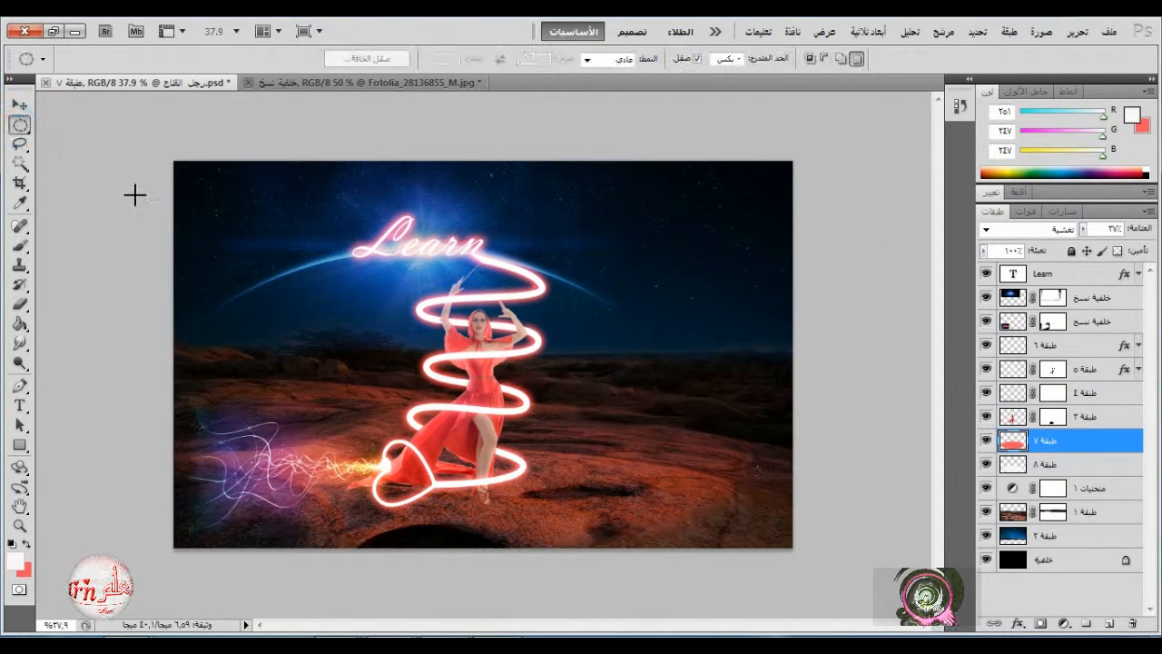
- Scale the red and white glow layers together proportionally to 83.78% and reposition them around the woman's feet
left_click(1053, 464, "shift")
left_click(1077, 31)
left_click(870, 343)
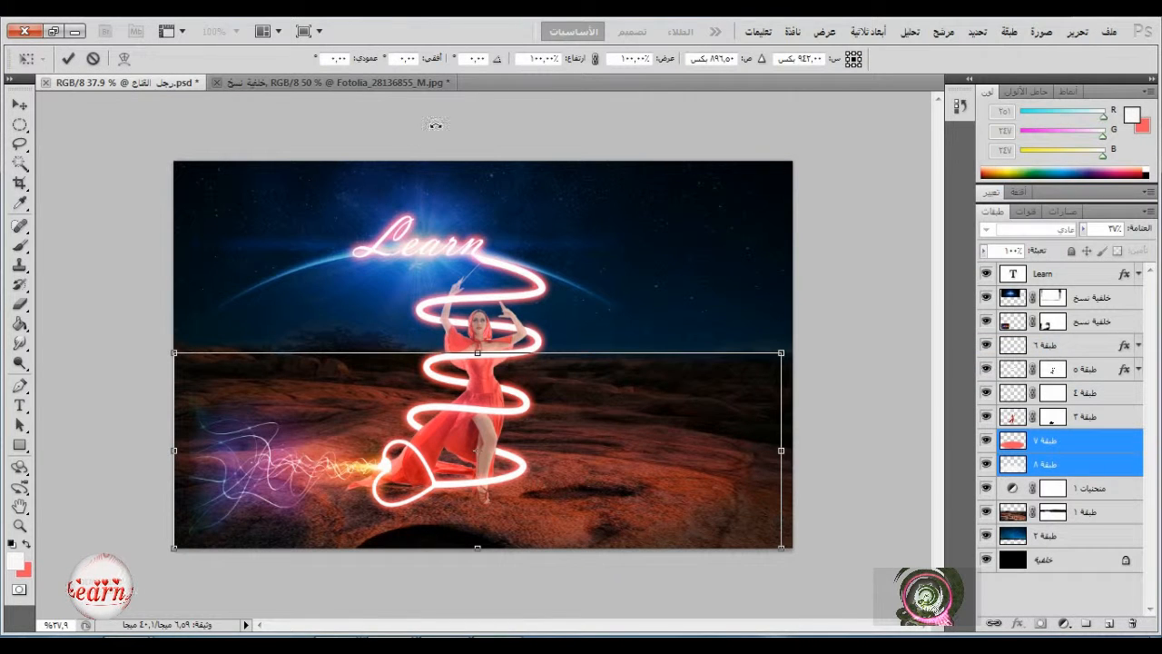
left_click(594, 58)
left_click_drag(174, 352, 270, 392)
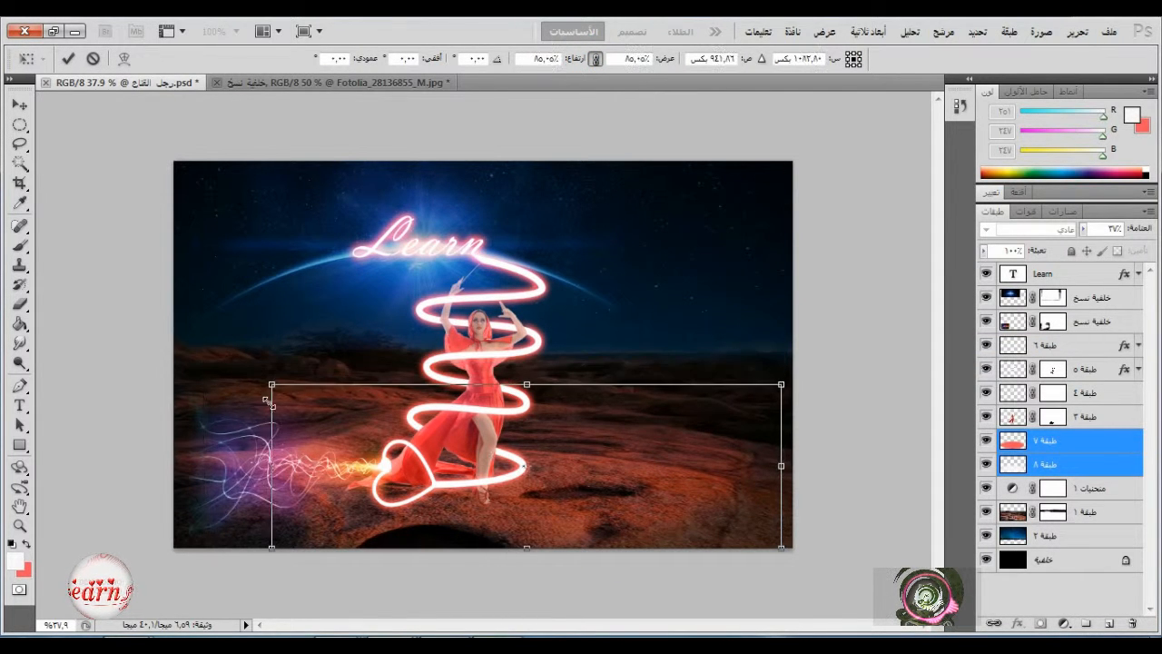
left_click_drag(354, 447, 294, 440)
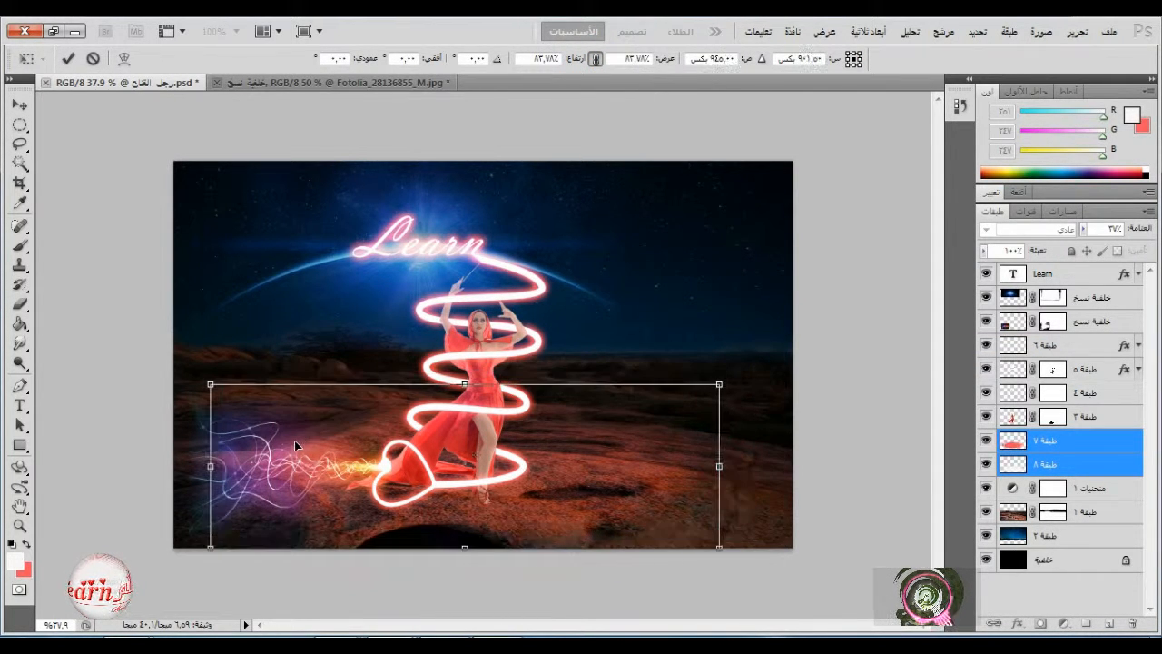
left_click(68, 58)
- Set the brush to 452 px with 56% flow and dab the red glow layer on the foreground rock beside the woman
left_click(20, 245)
left_click(1011, 441)
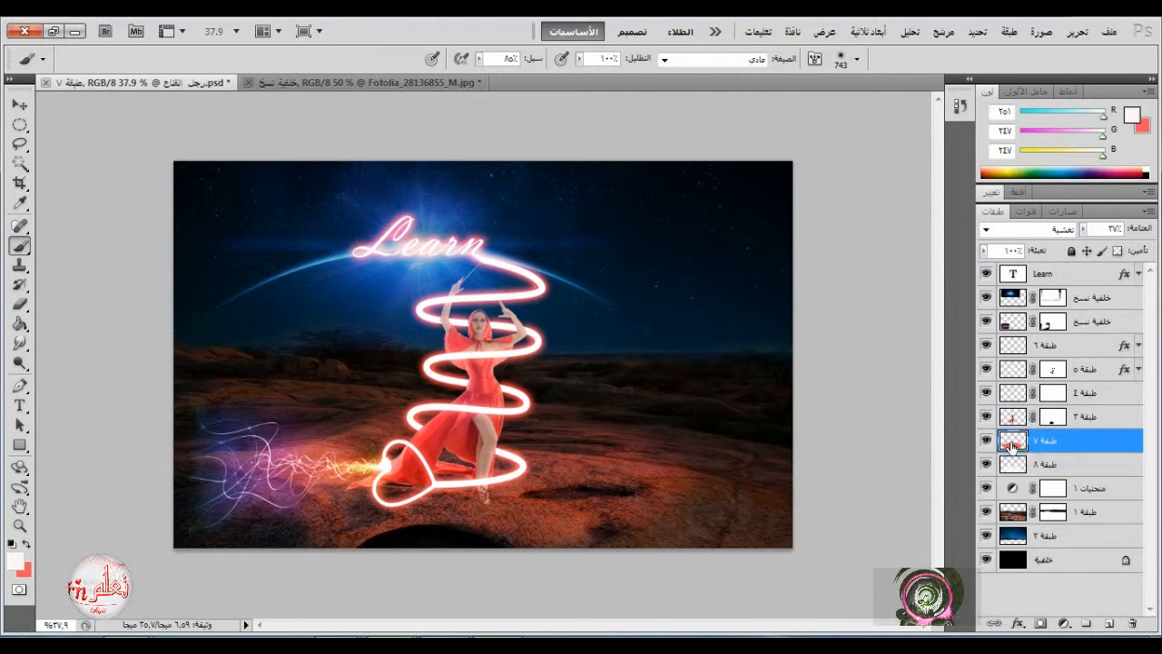
right_click(660, 391)
left_click_drag(812, 426, 851, 427)
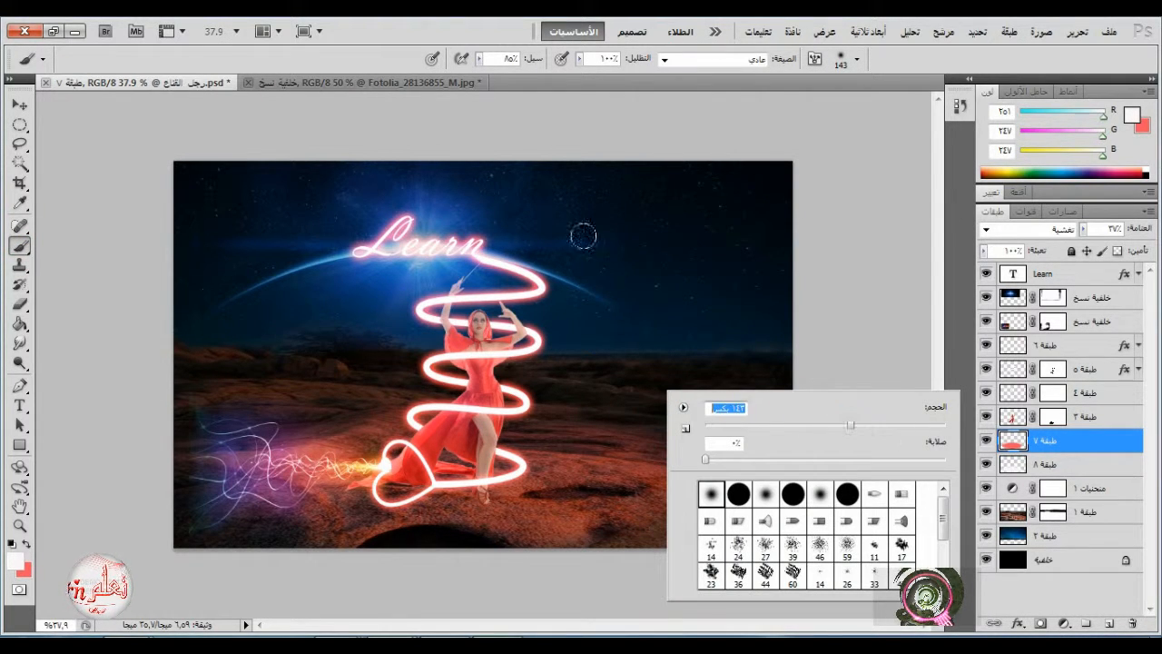
left_click(479, 58)
left_click_drag(481, 79, 441, 79)
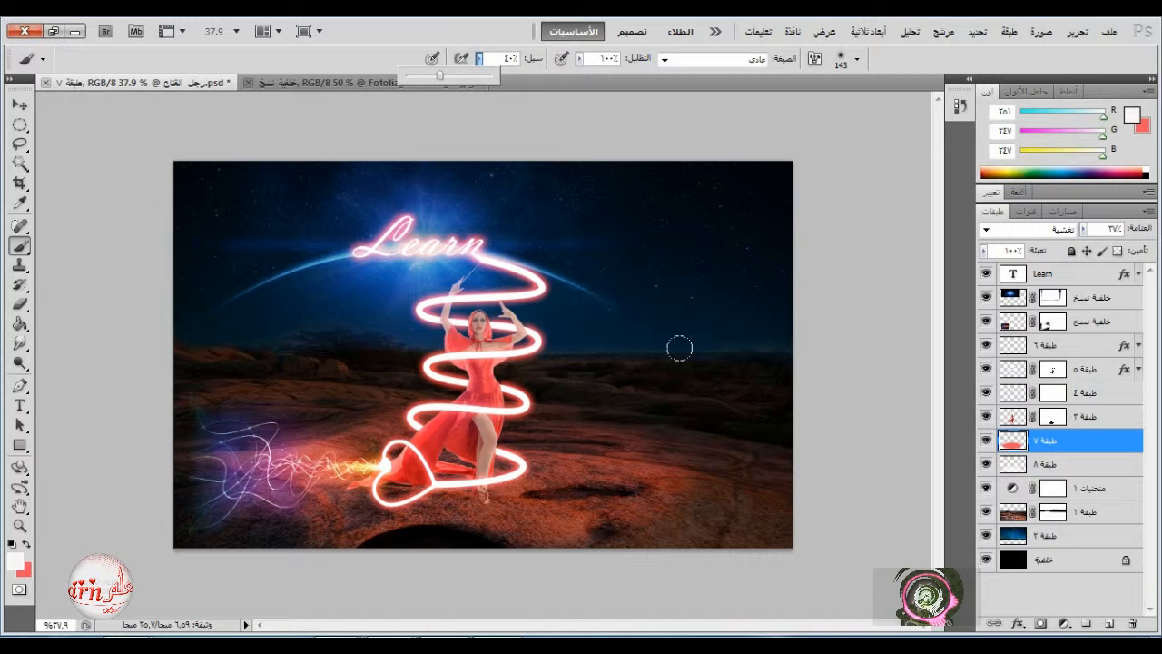
left_click(455, 78)
right_click(638, 374)
left_click(894, 411)
left_click(622, 524)
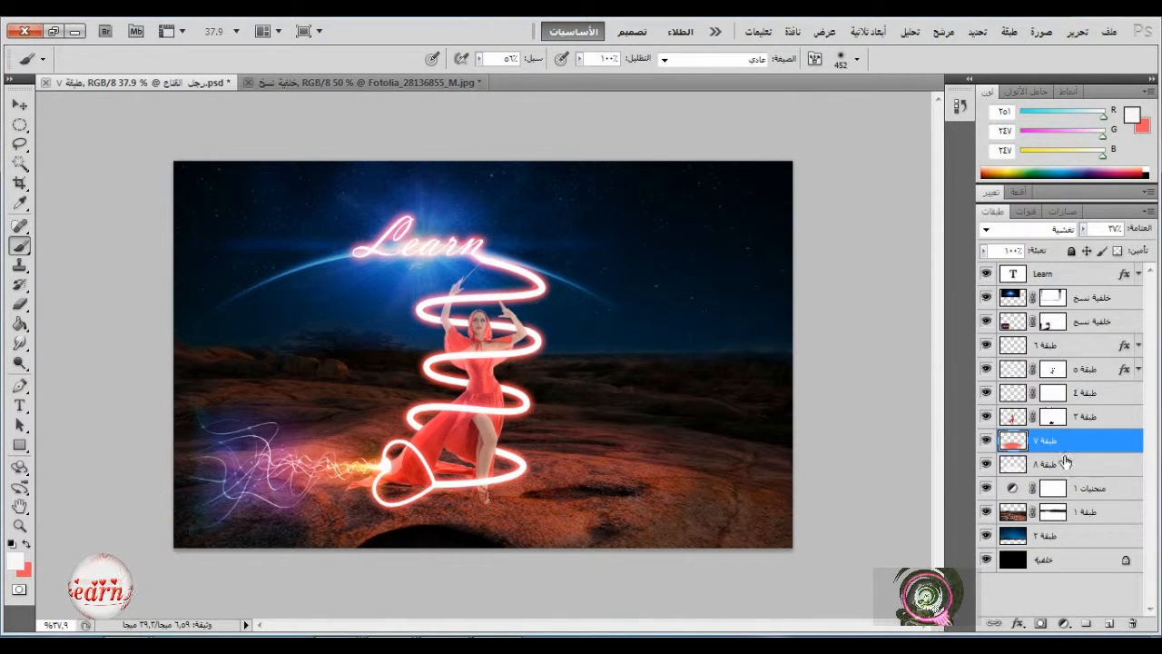
- Dab 40% gray across the foreground rock on the Curves layer mask to lighten the ground
left_click(1053, 493)
left_click(705, 520)
left_click(743, 492)
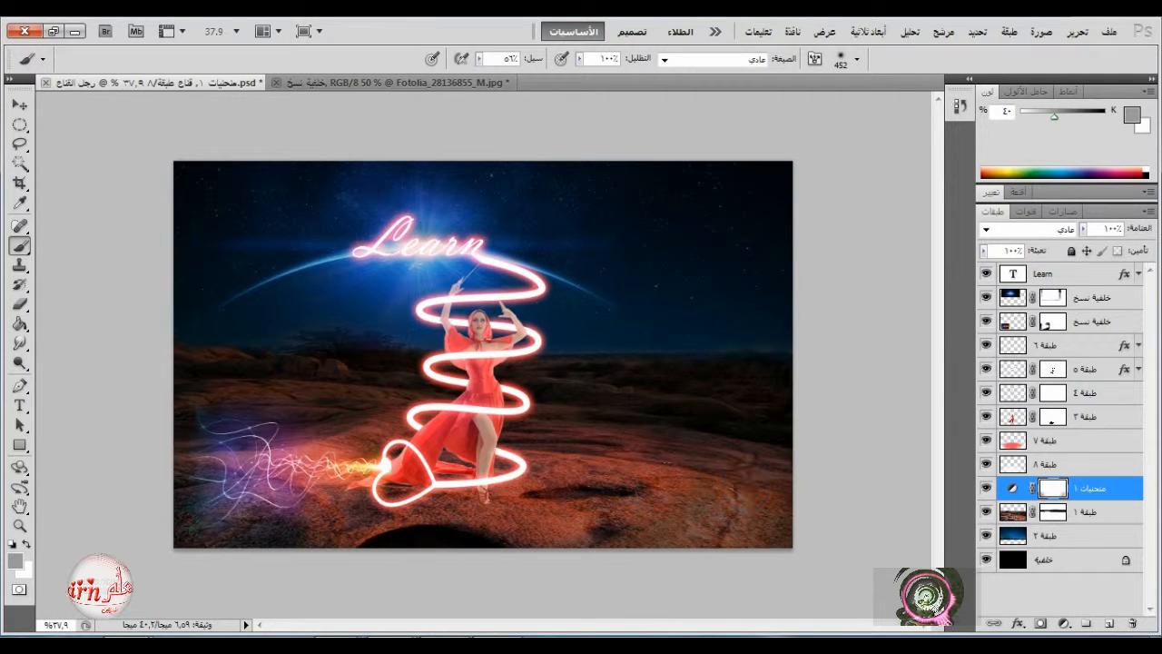
left_click(579, 500)
left_click(504, 497)
left_click(409, 505)
left_click(347, 479)
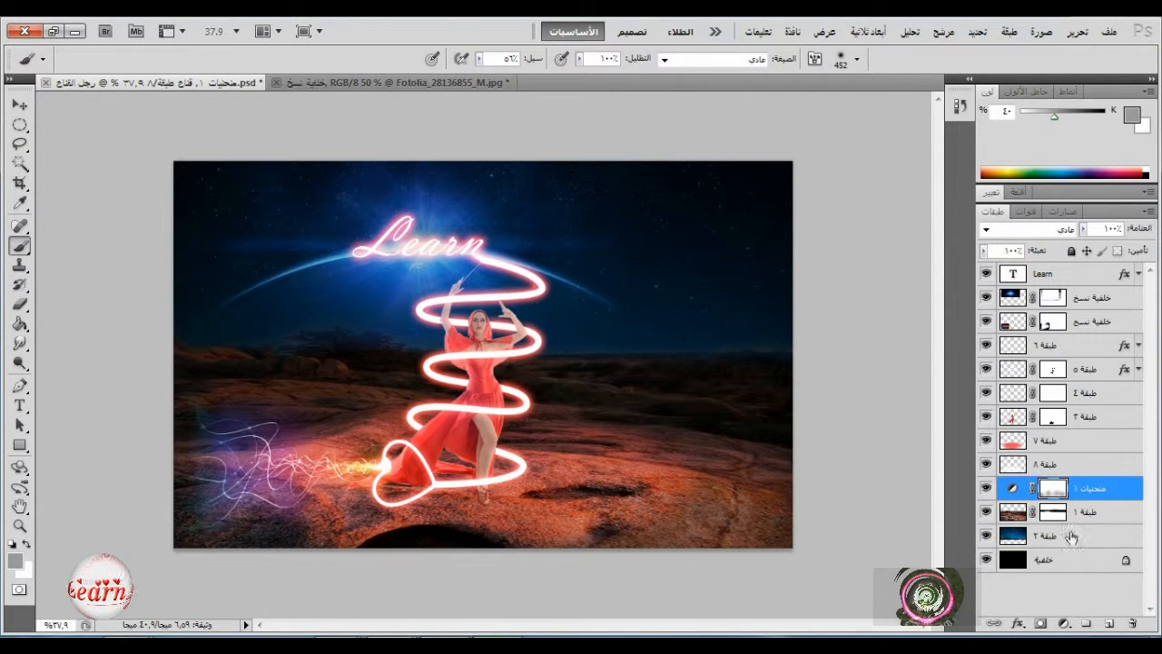
- Switch the foreground colour to black and dab the Curves mask across the foreground rock to brighten it further
left_click(23, 547)
left_click(13, 545)
left_click(28, 544)
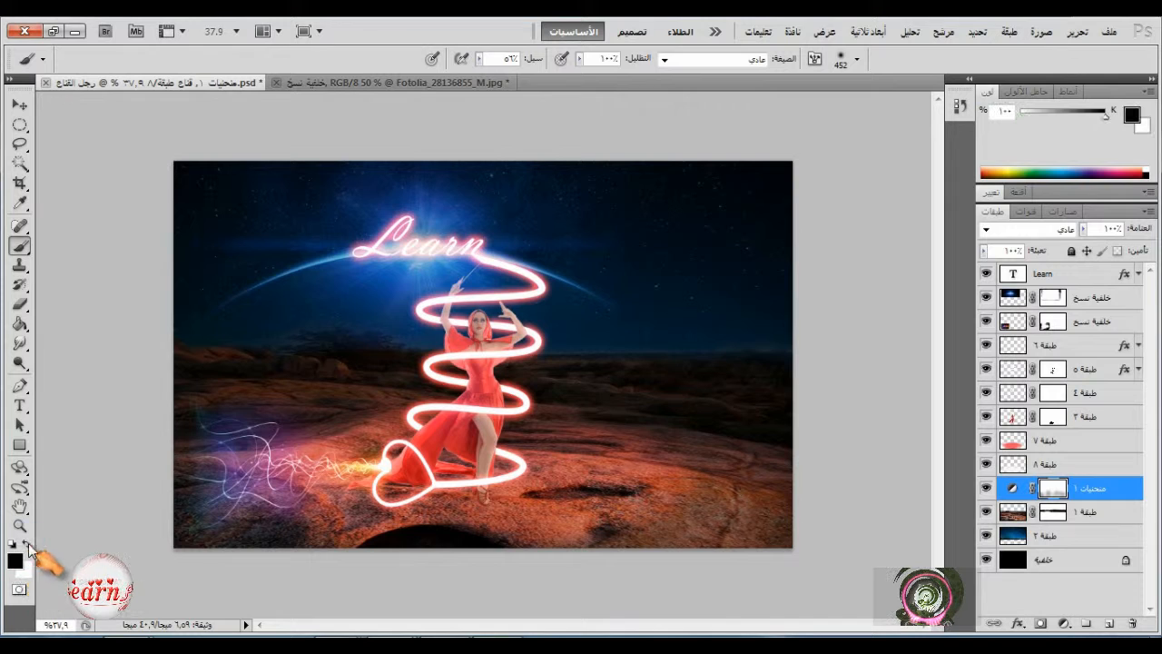
left_click(260, 482)
left_click(324, 493)
left_click(428, 502)
left_click(604, 493)
left_click(669, 497)
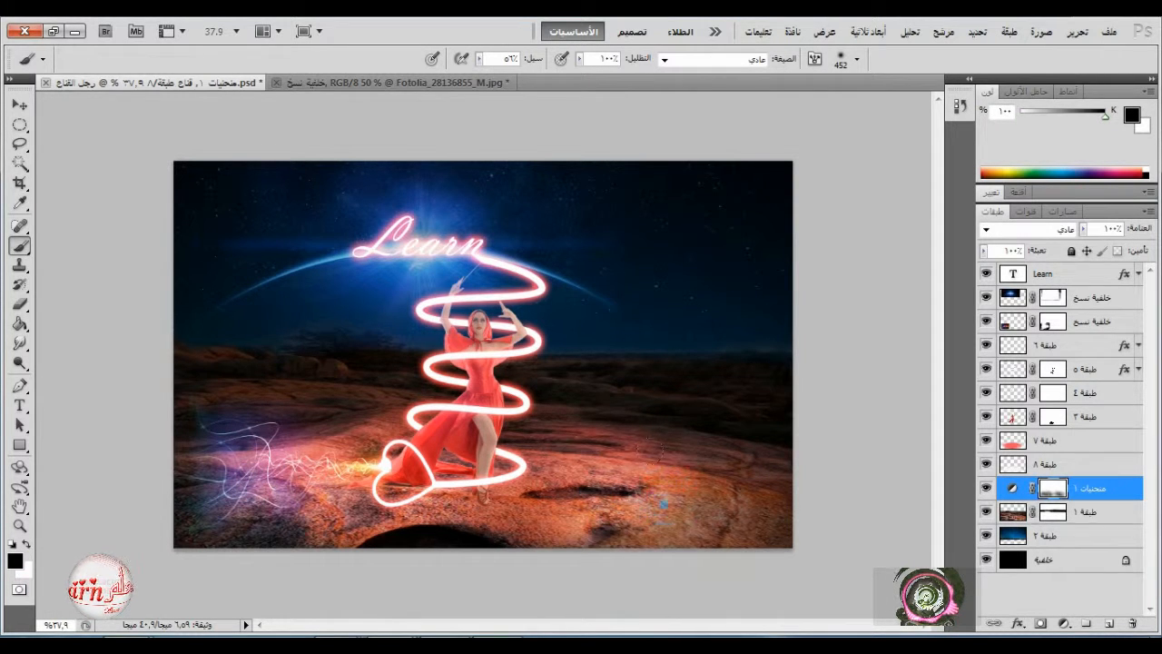
left_click(632, 470)
left_click(547, 469)
left_click(470, 489)
- Refine the Curves mask over the light streaks with a white dab followed by a short black stroke
left_click(27, 545)
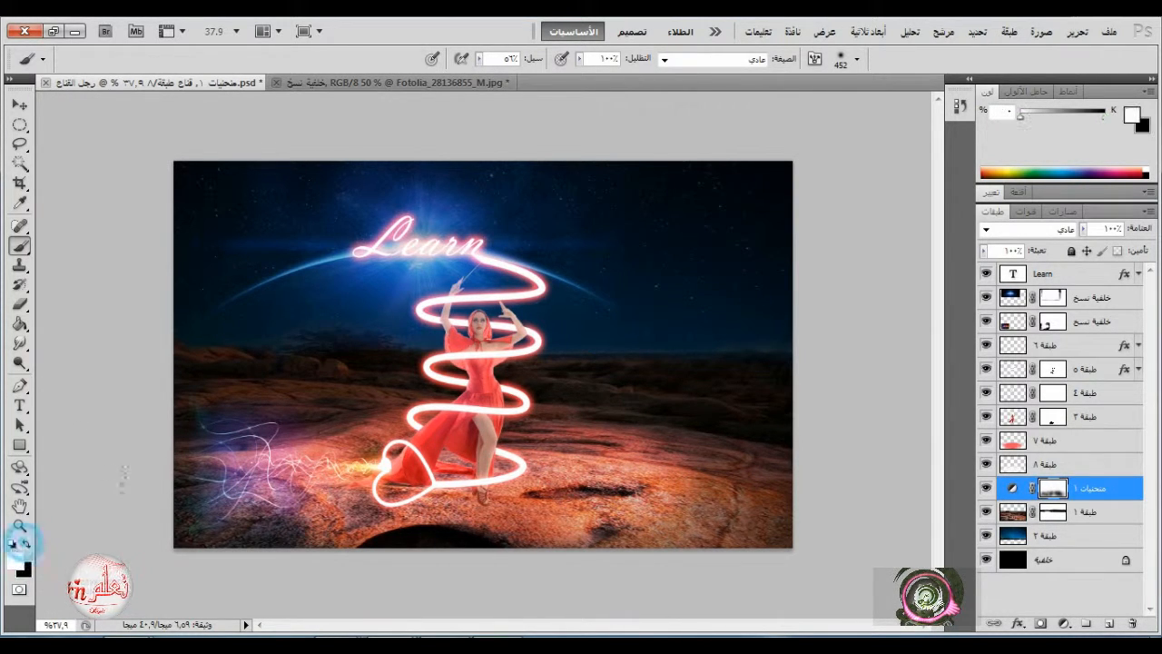
left_click(252, 482)
left_click(26, 545)
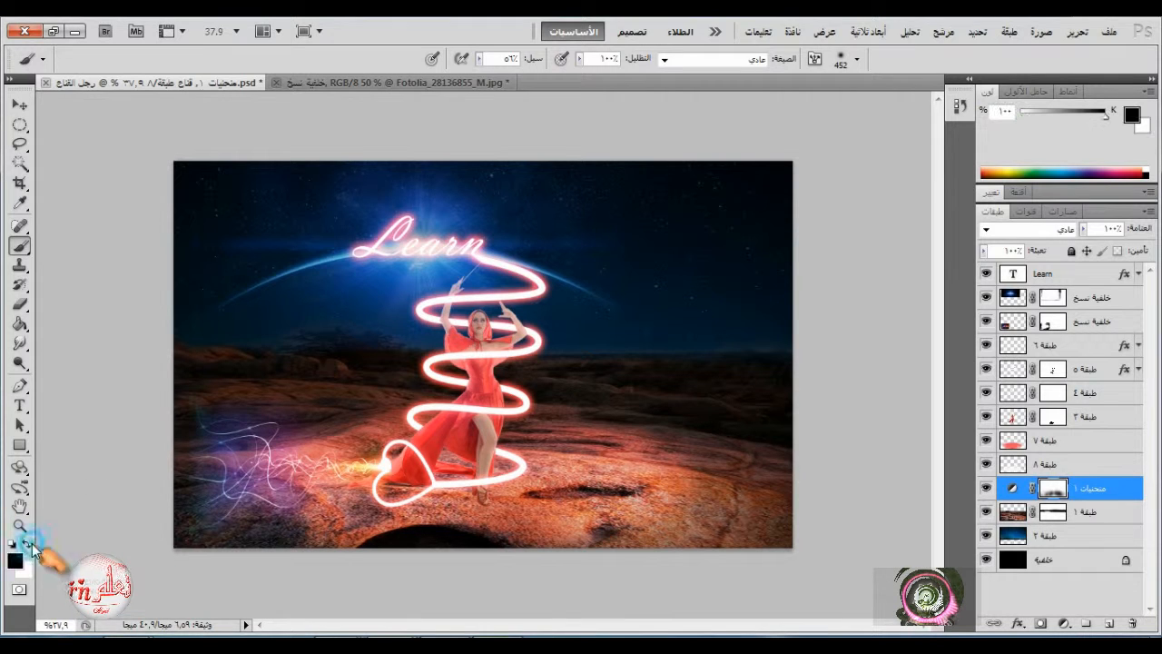
left_click_drag(222, 435, 314, 451)
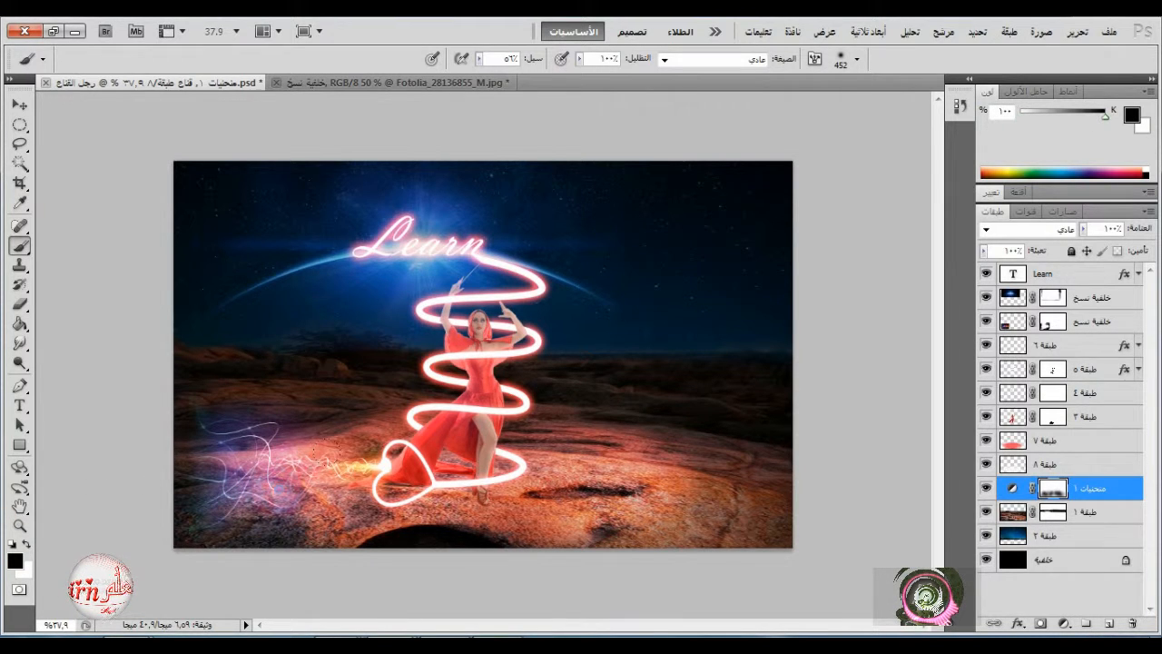
- Restore white as the foreground colour, switch to the Move tool and minimize the Photoshop window
left_click(26, 545)
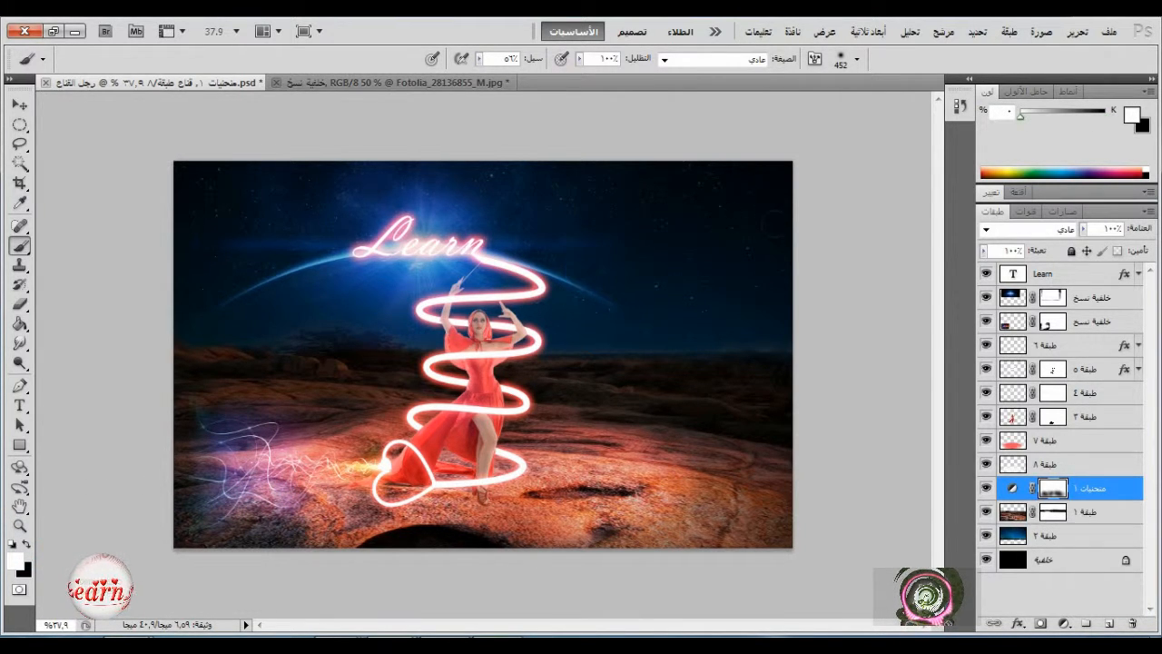
key("v")
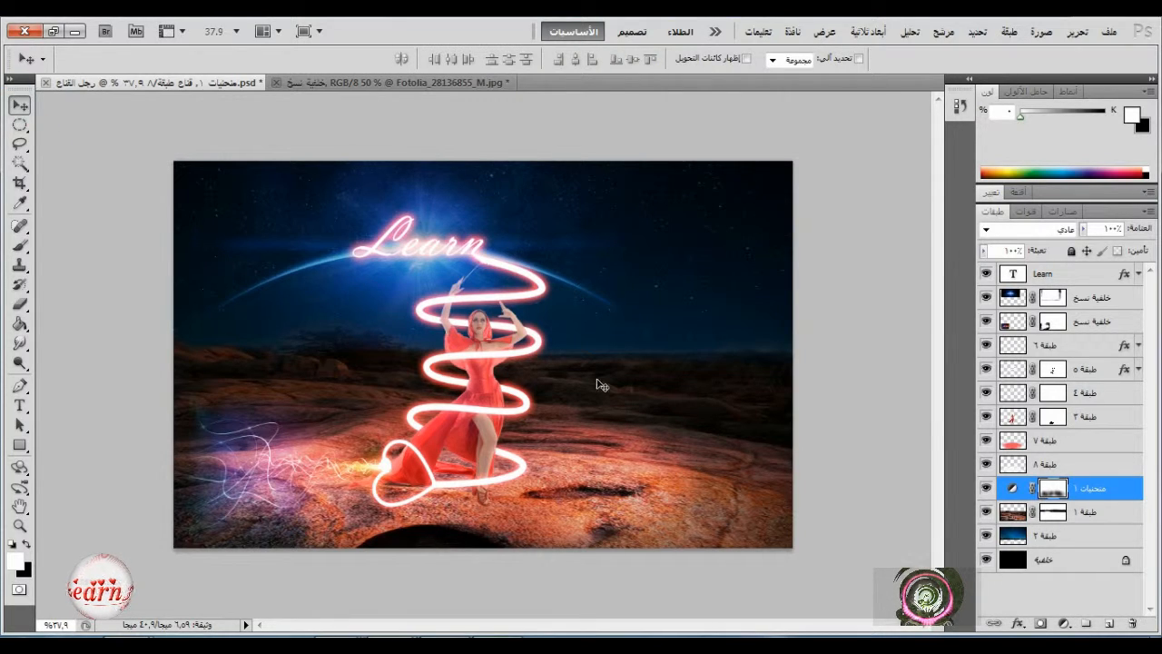
left_click(74, 31)
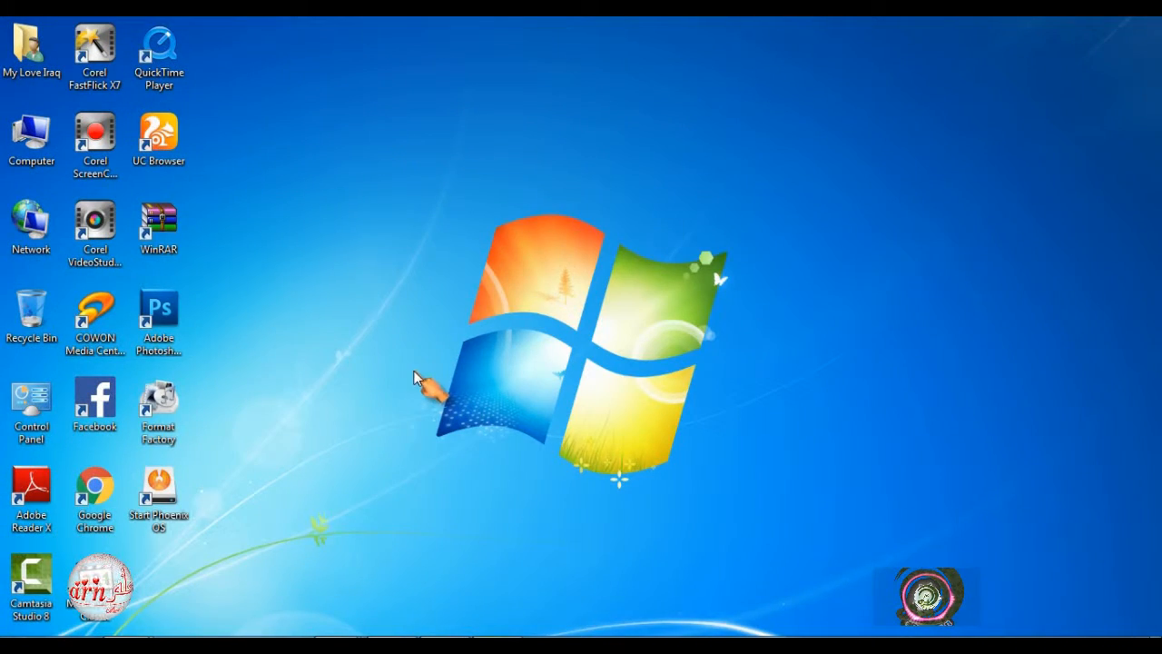